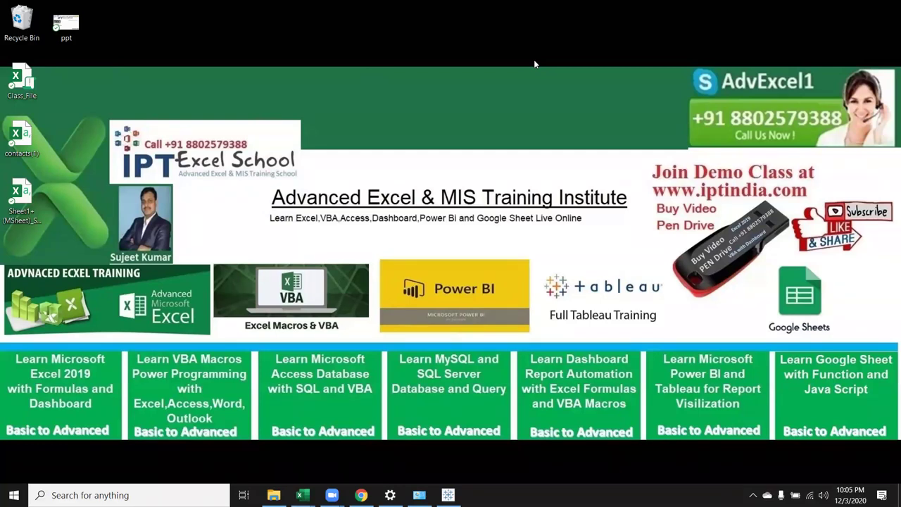
# Close the network status settings and bring up the Book5 workbook.
pyautogui.click(390, 494)
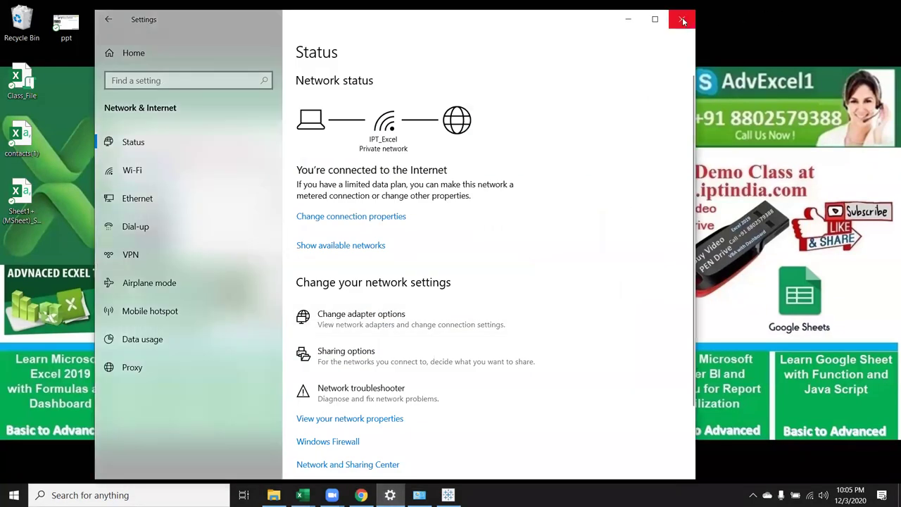
pyautogui.click(682, 20)
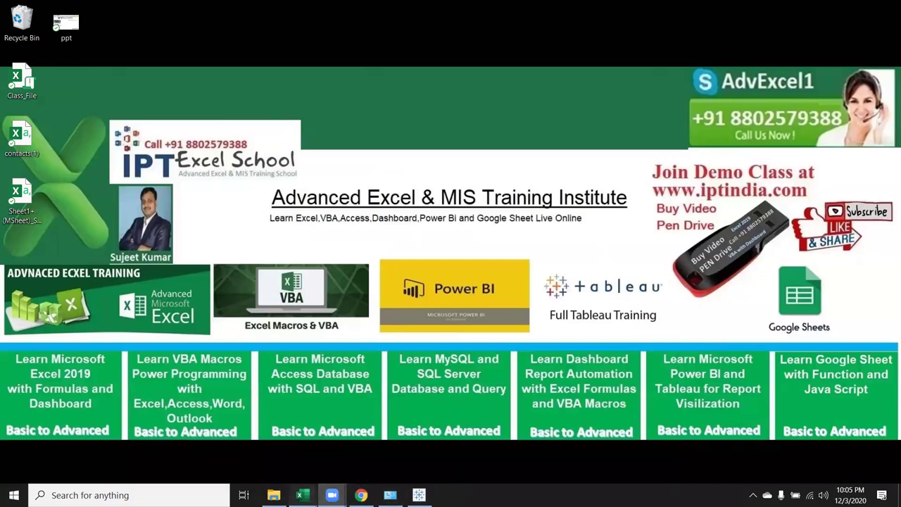
pyautogui.moveTo(302, 495)
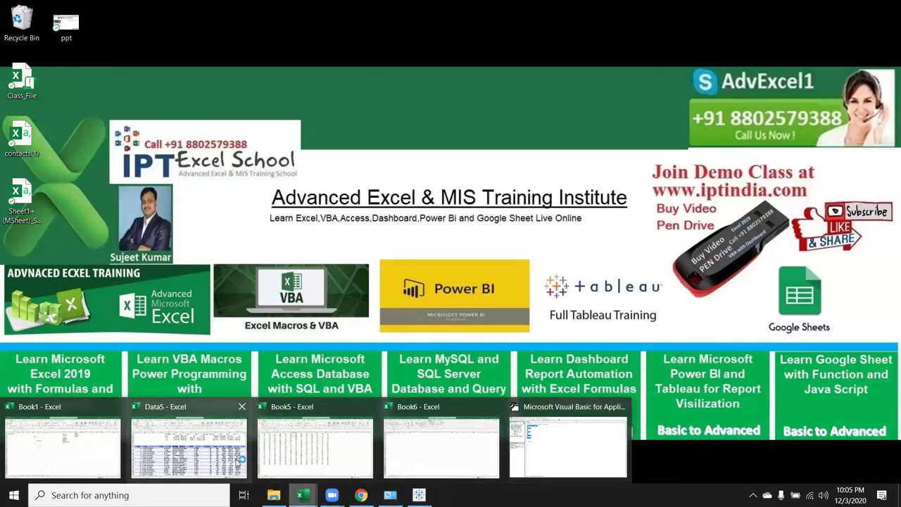
pyautogui.click(348, 466)
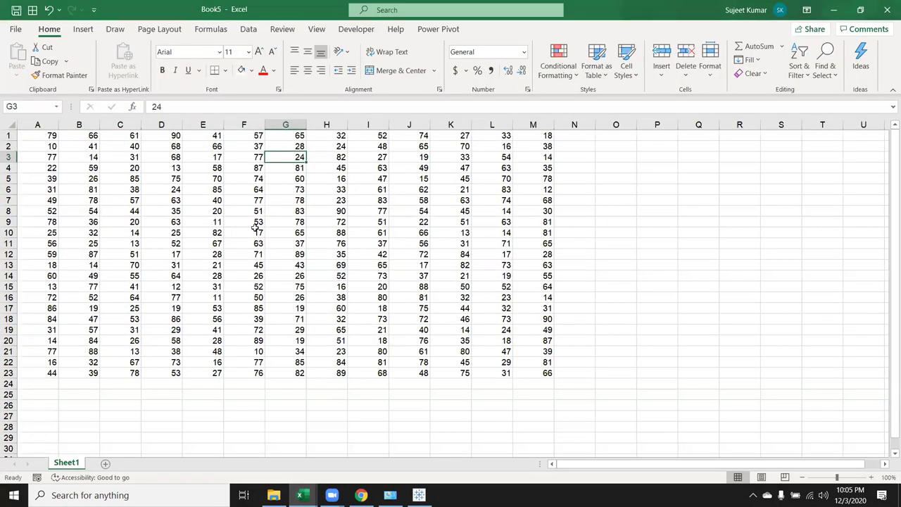
# Select cells in the number grid, including F6, block F10:L19, G12 and F15.
pyautogui.click(220, 158)
pyautogui.click(190, 147)
pyautogui.click(233, 191)
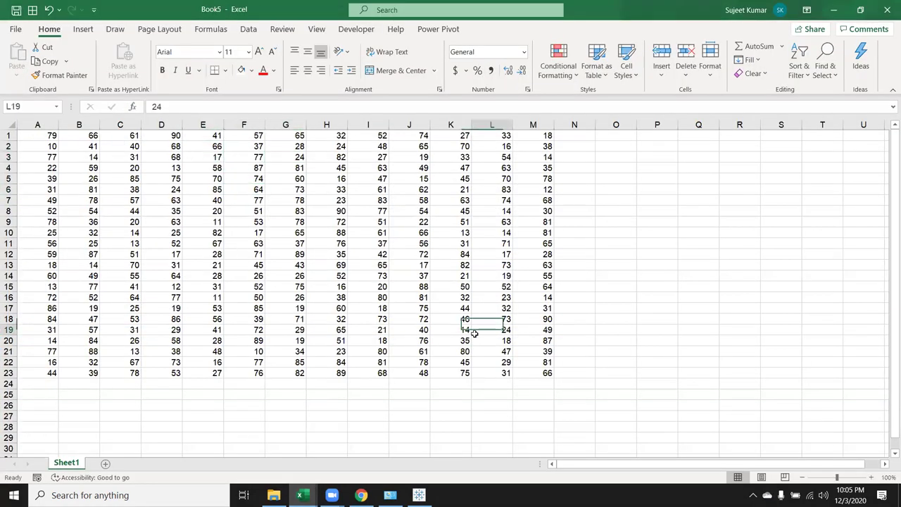
pyautogui.moveTo(474, 333); pyautogui.dragTo(223, 231)
pyautogui.click(282, 255)
pyautogui.click(255, 287)
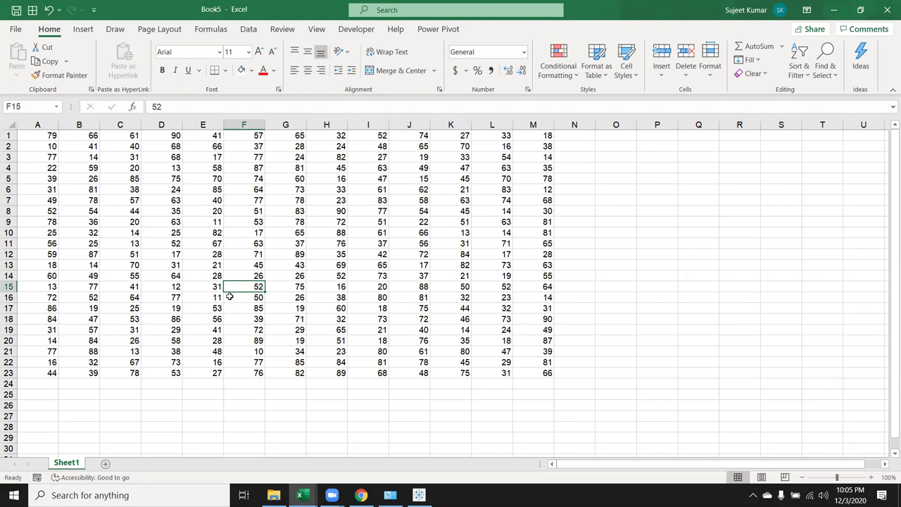
# Protect Sheet1 with a password, confirmed twice, leaving only cell selection allowed.
pyautogui.rightClick(62, 463)
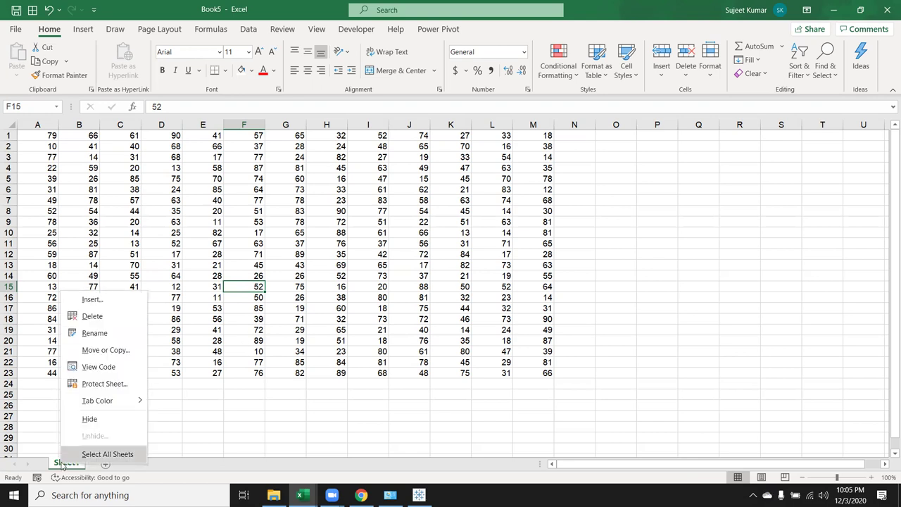
pyautogui.click(99, 384)
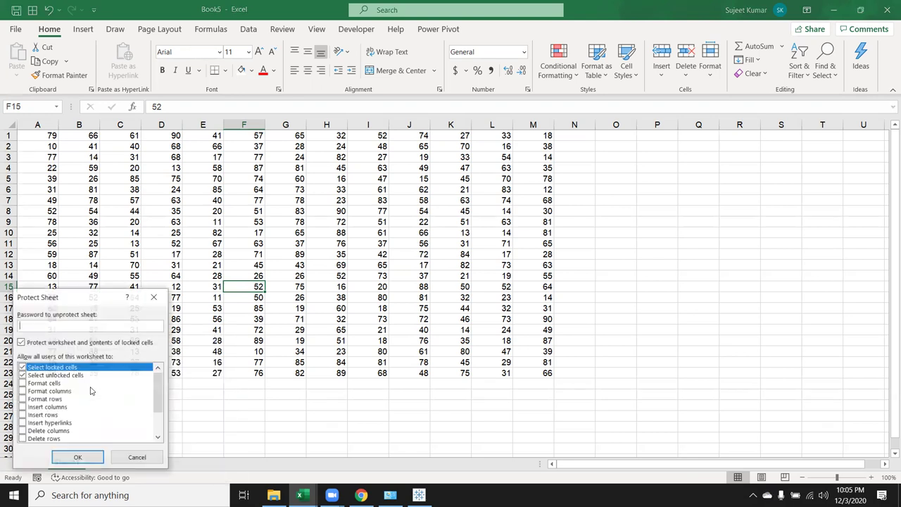
pyautogui.moveTo(77, 301); pyautogui.dragTo(687, 221)
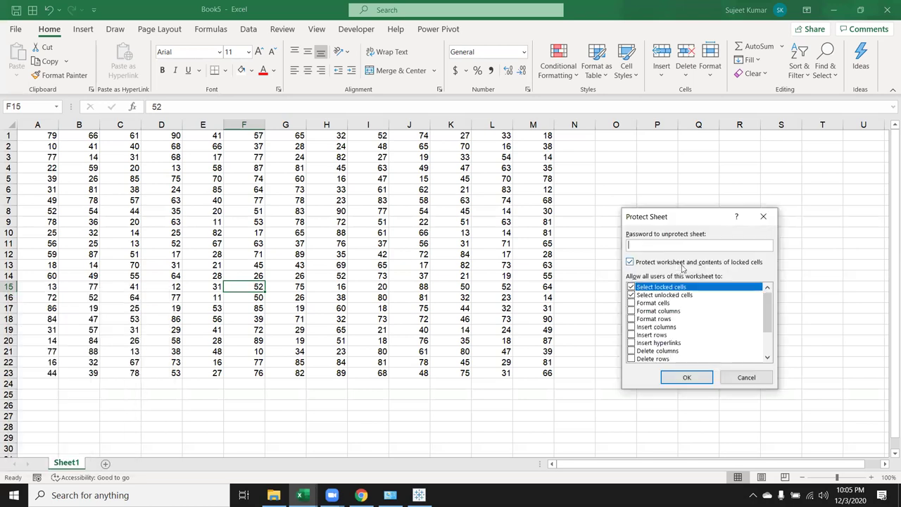
pyautogui.write('1')
pyautogui.click(695, 380)
pyautogui.moveTo(109, 332); pyautogui.dragTo(343, 302)
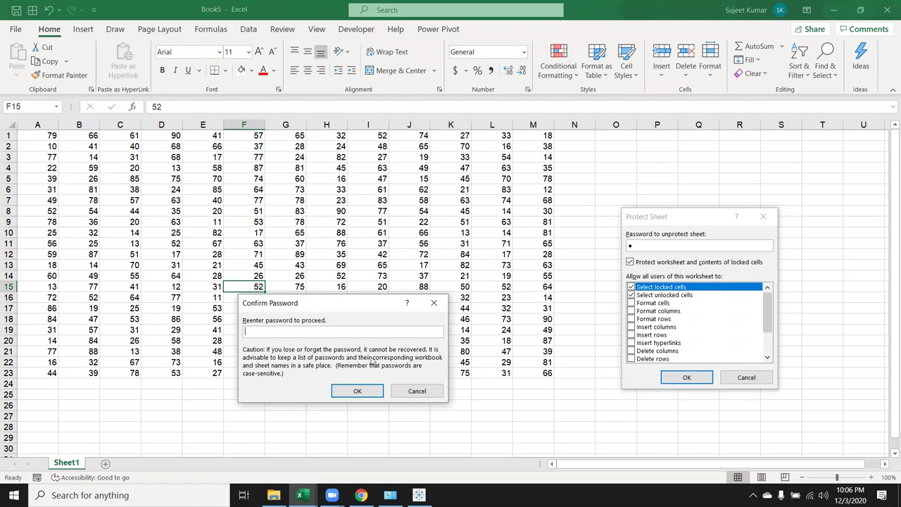
pyautogui.write('1')
pyautogui.click(359, 395)
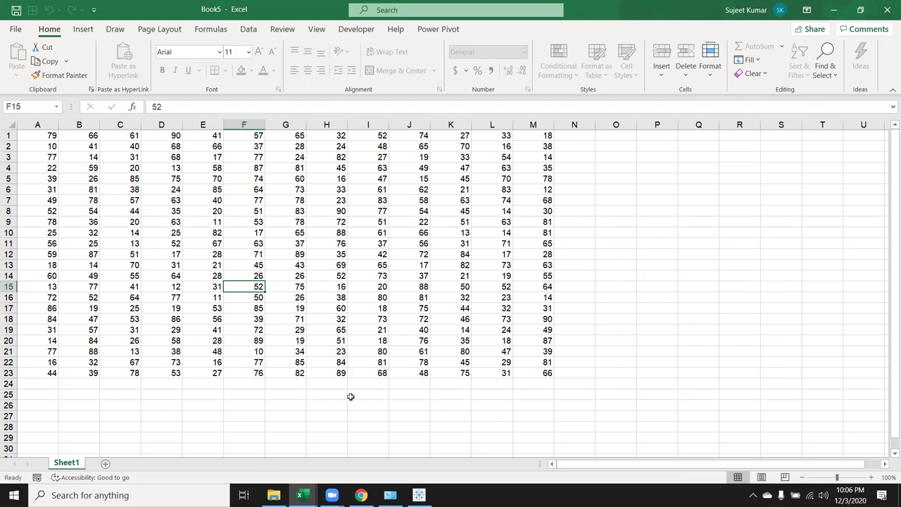
# Try editing cells K19 and F11 and dismiss each protected-sheet warning.
pyautogui.click(548, 318)
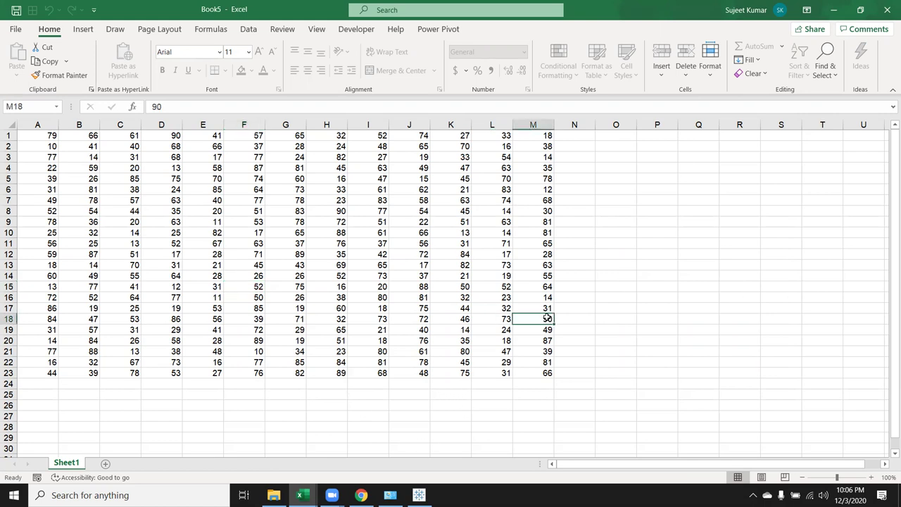
pyautogui.click(440, 333)
pyautogui.doubleClick(366, 341)
pyautogui.press('Return')
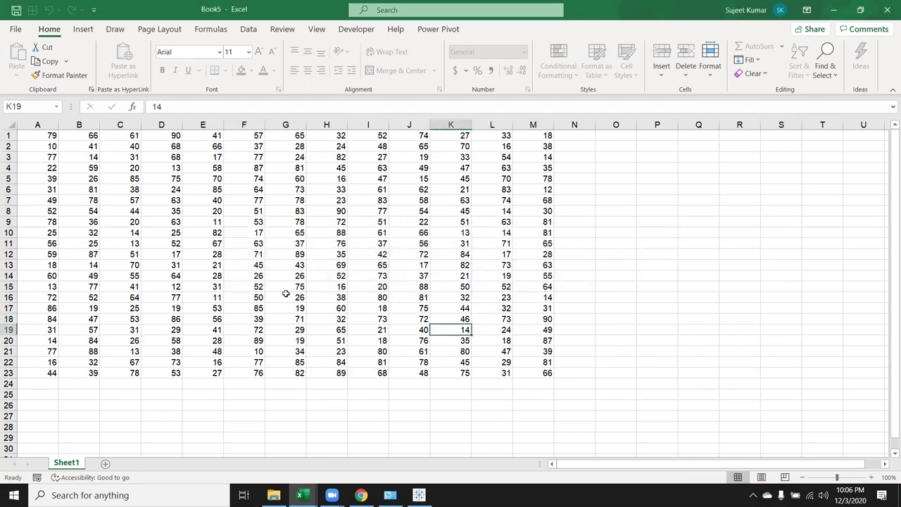
pyautogui.click(255, 244)
pyautogui.doubleClick(256, 244)
pyautogui.press('Return')
# Copy block D5:K16, add a new sheet and paste it at D7.
pyautogui.moveTo(143, 173); pyautogui.dragTo(461, 296)
pyautogui.hotkey('ctrl', 'c')
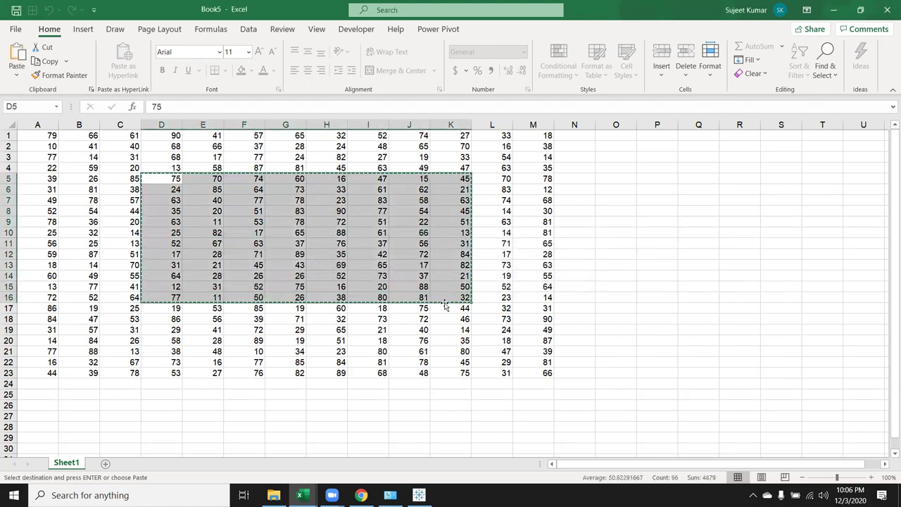
pyautogui.click(106, 464)
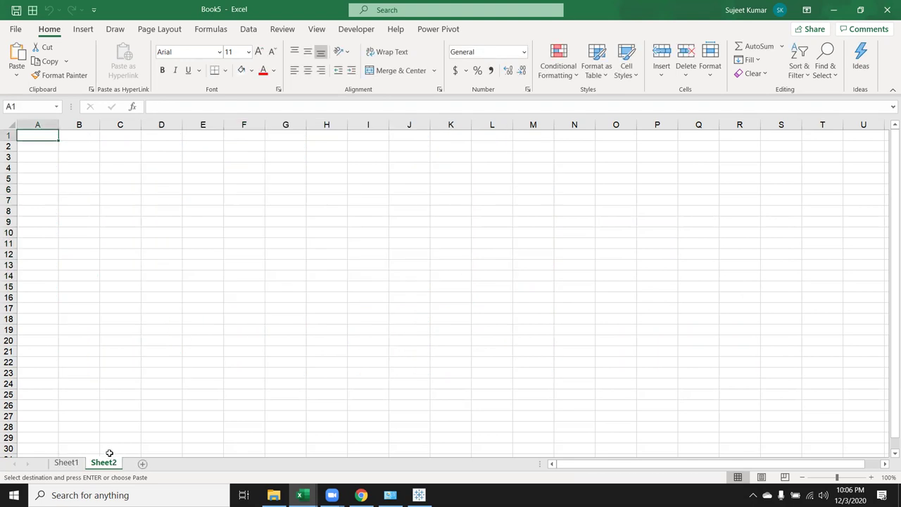
pyautogui.click(159, 198)
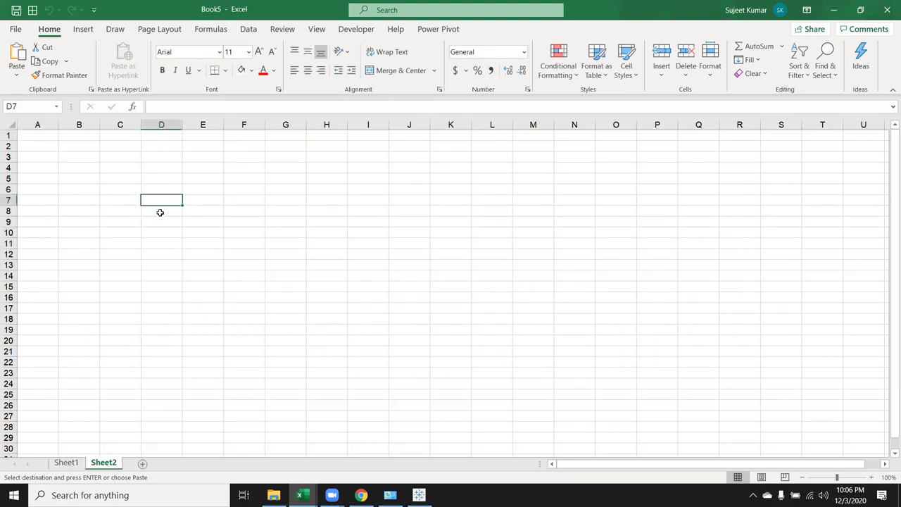
pyautogui.hotkey('ctrl', 'v')
pyautogui.press('Escape')
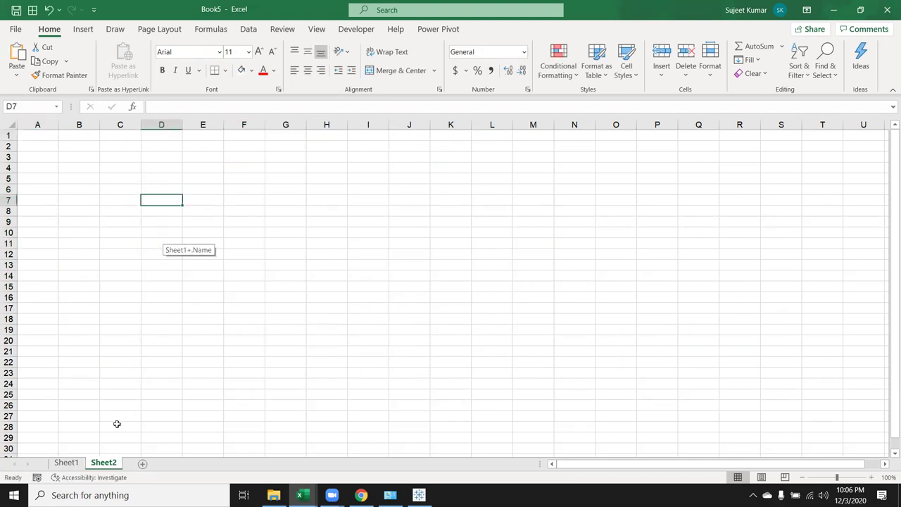
# Copy D5:K16 from Sheet1 again, paste it into Sheet2, and return to Sheet1.
pyautogui.click(66, 463)
pyautogui.hotkey('ctrl', 'c')
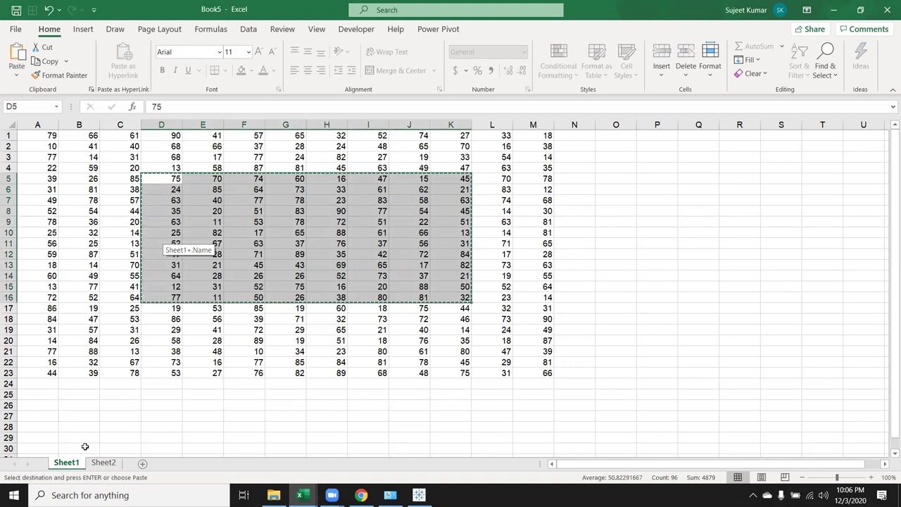
pyautogui.click(101, 464)
pyautogui.hotkey('ctrl', 'v')
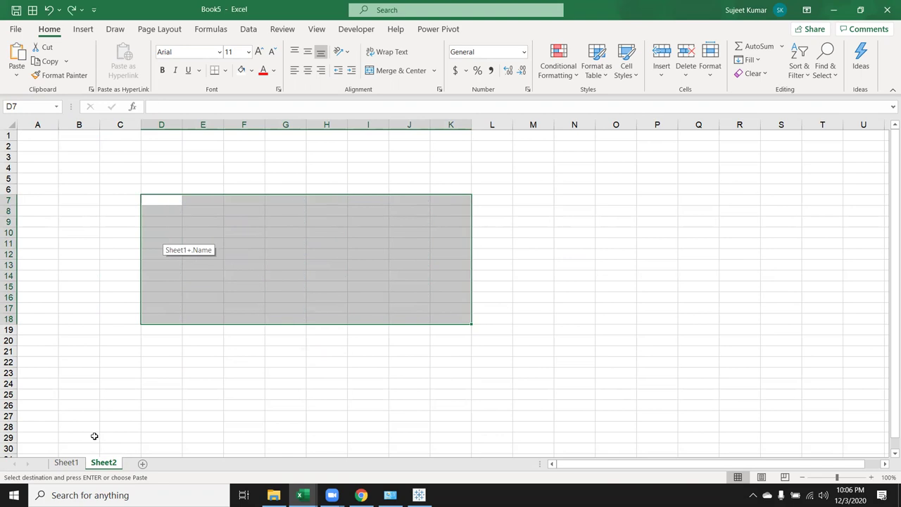
pyautogui.click(70, 463)
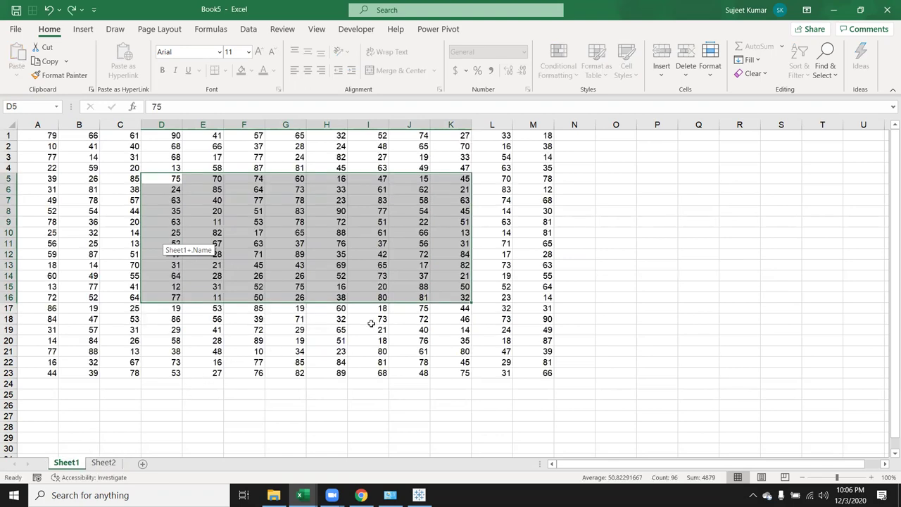
pyautogui.click(594, 220)
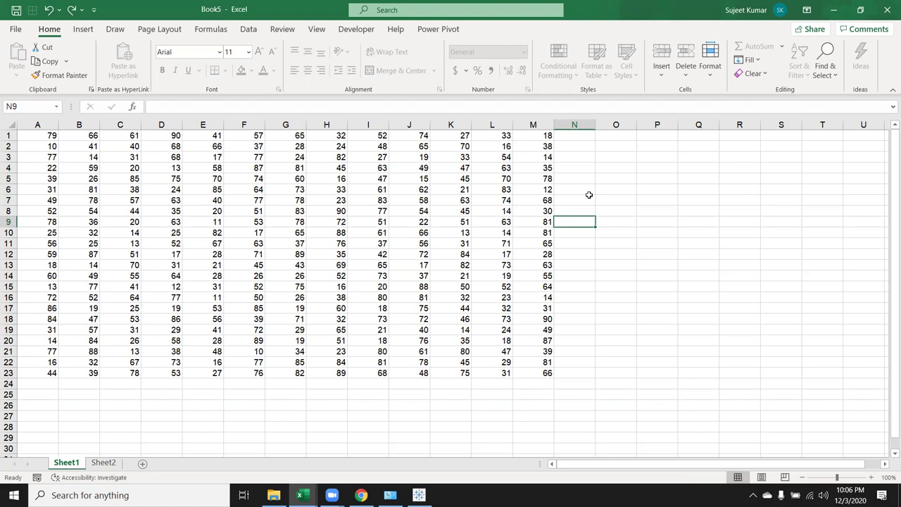
# Unprotect Sheet1 by entering its password.
pyautogui.rightClick(82, 463)
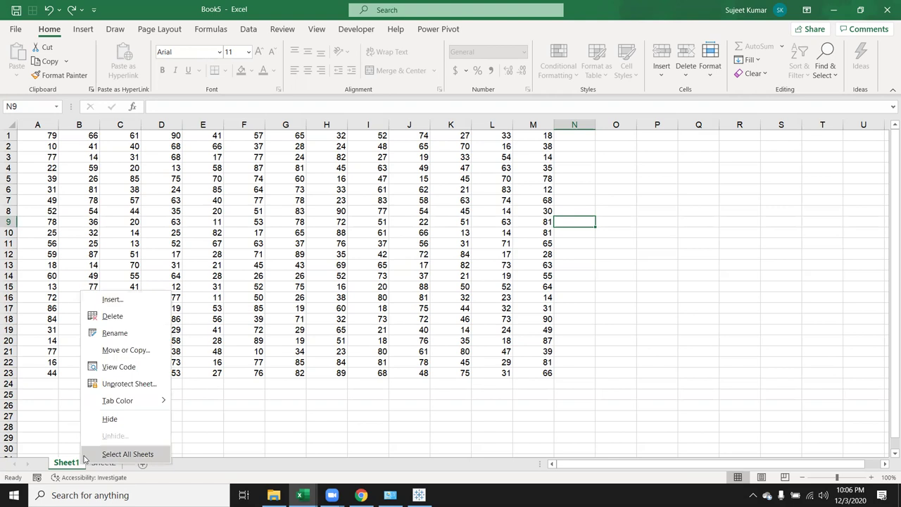
pyautogui.click(116, 384)
pyautogui.write('1')
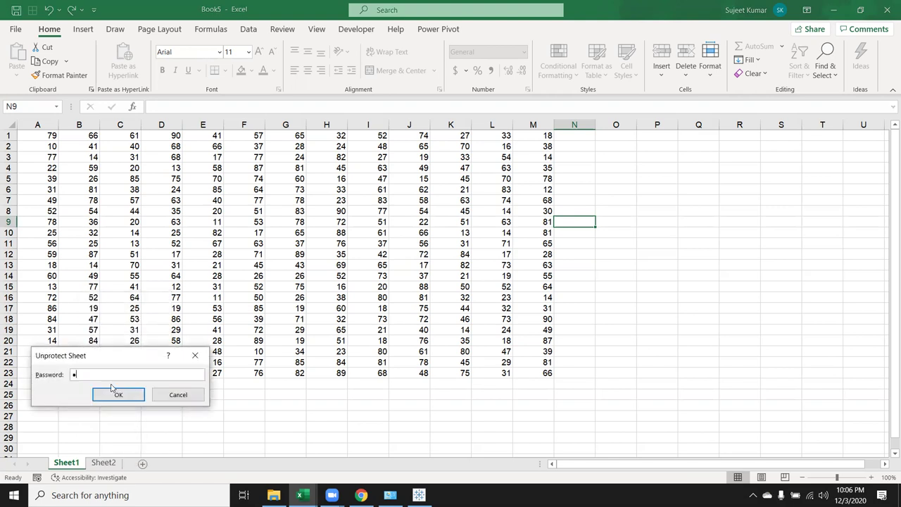
pyautogui.click(111, 389)
# Reopen Sheet1's Protect Sheet settings and cancel without protecting.
pyautogui.rightClick(71, 465)
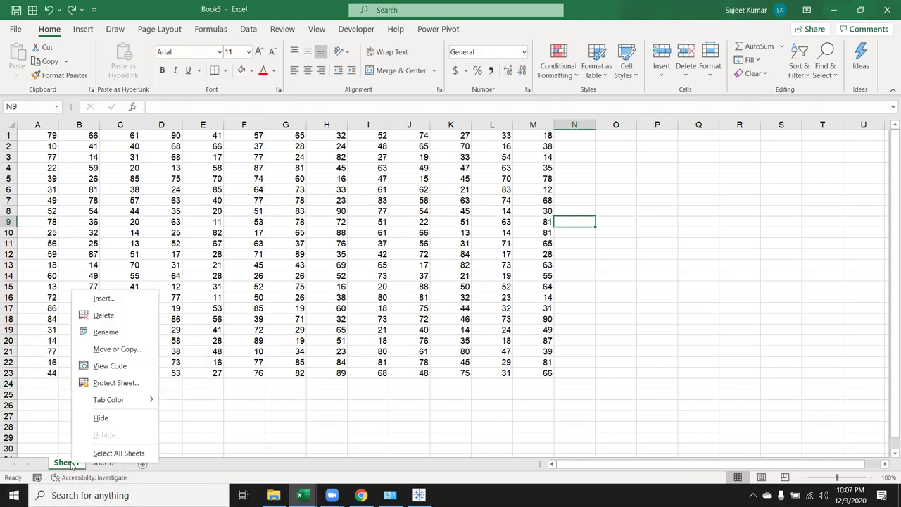
pyautogui.click(116, 383)
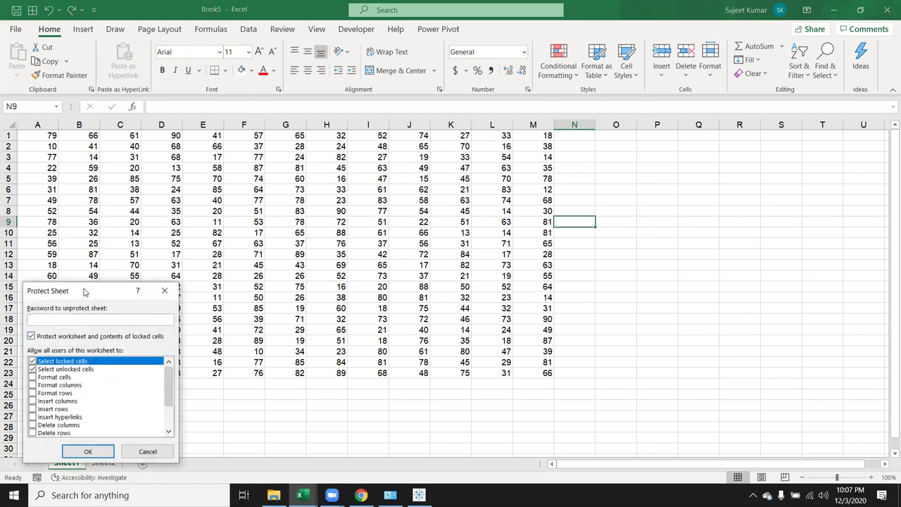
pyautogui.moveTo(85, 292); pyautogui.dragTo(235, 235)
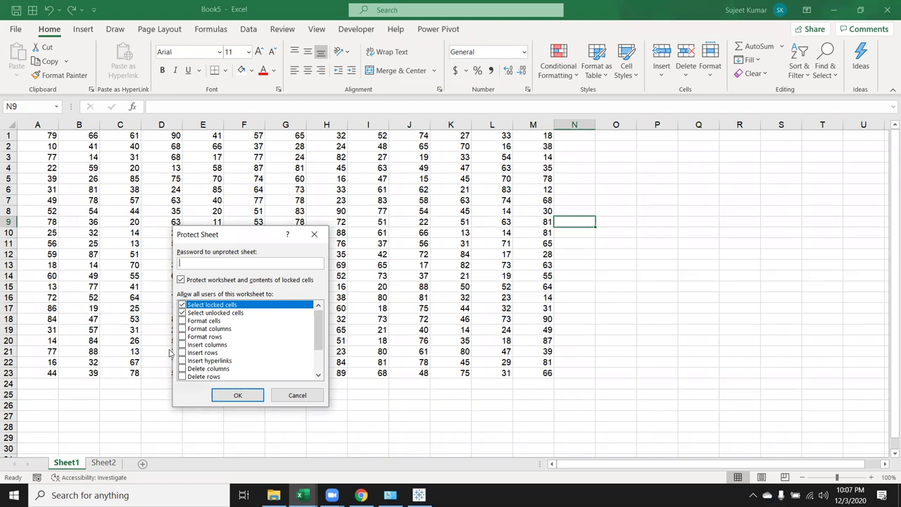
pyautogui.click(290, 398)
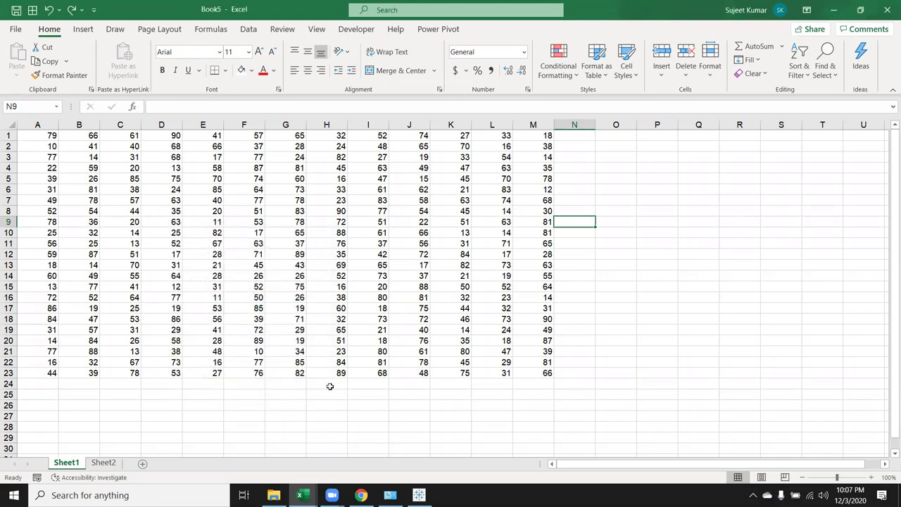
# Protect Sheet1 with Select locked cells and Select unlocked cells both unchecked.
pyautogui.click(281, 310)
pyautogui.rightClick(72, 465)
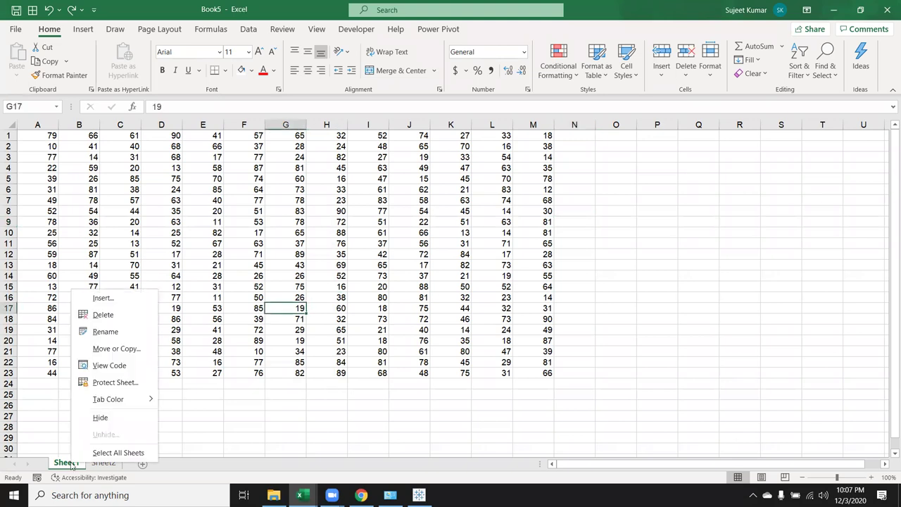
pyautogui.click(115, 382)
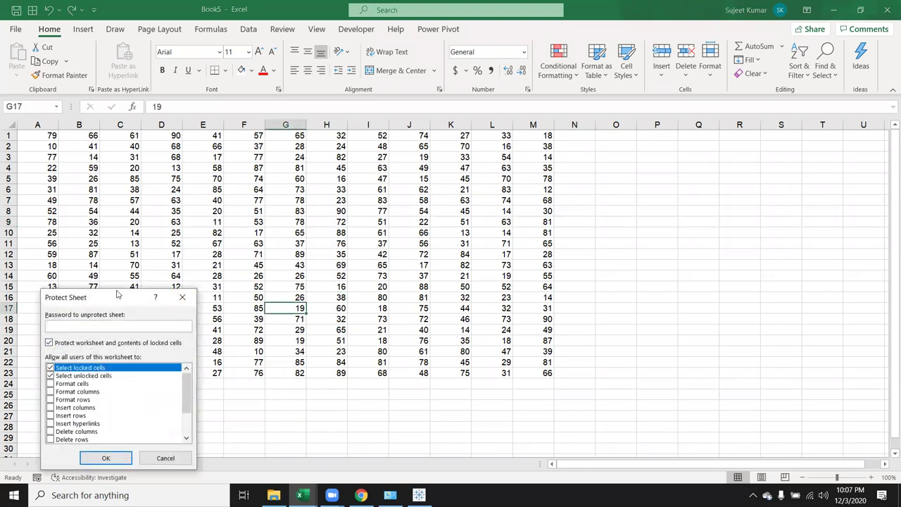
pyautogui.moveTo(118, 294); pyautogui.dragTo(354, 223)
pyautogui.click(285, 297)
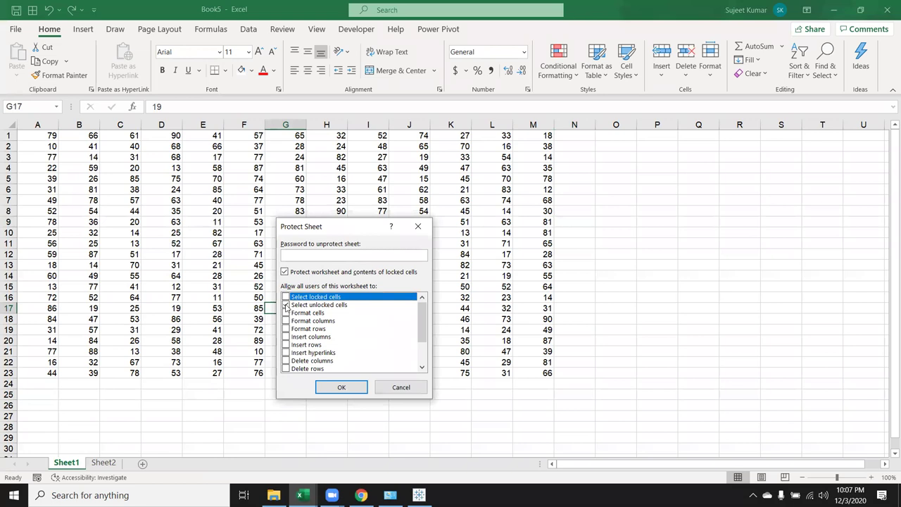
pyautogui.click(286, 305)
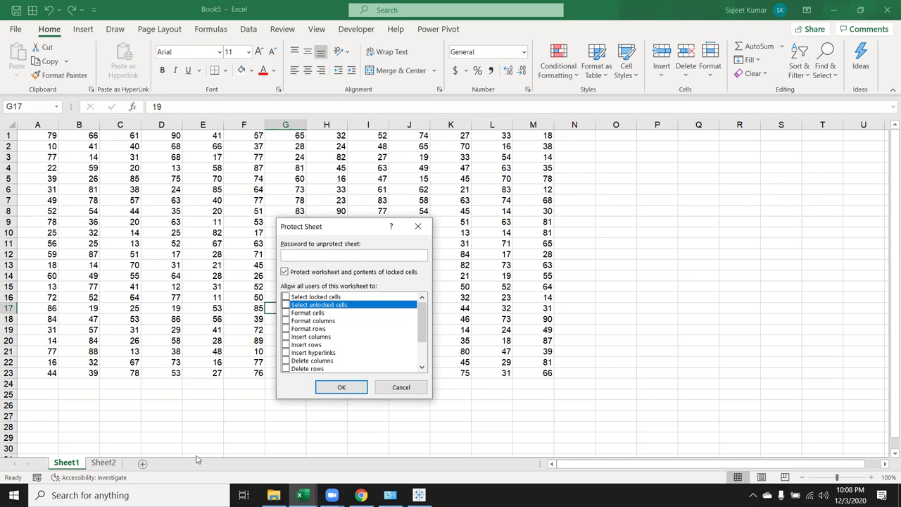
pyautogui.click(341, 387)
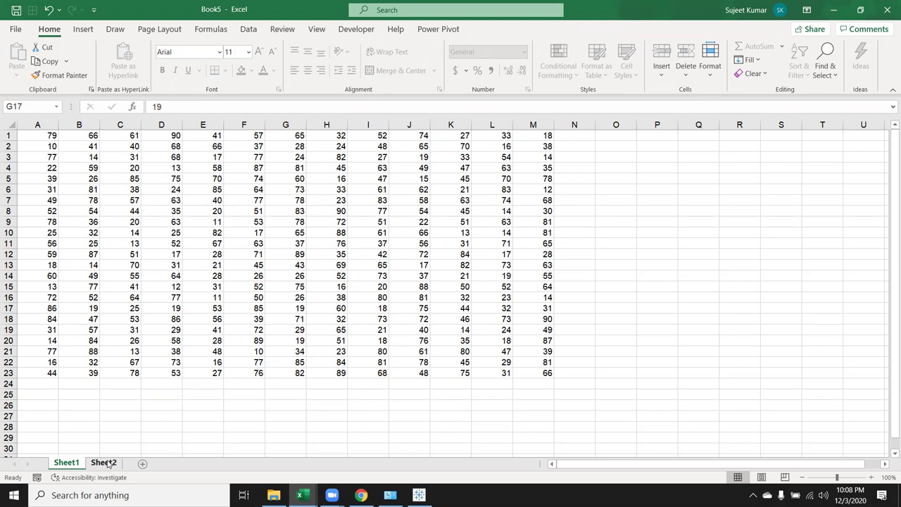
# Unprotect Sheet1 and select cell F13 to confirm selection works.
pyautogui.click(107, 462)
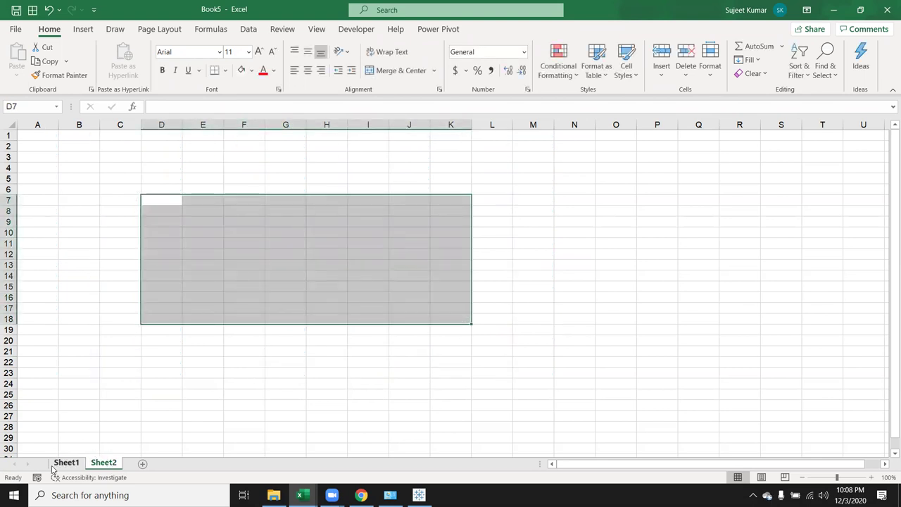
pyautogui.rightClick(52, 466)
pyautogui.click(88, 386)
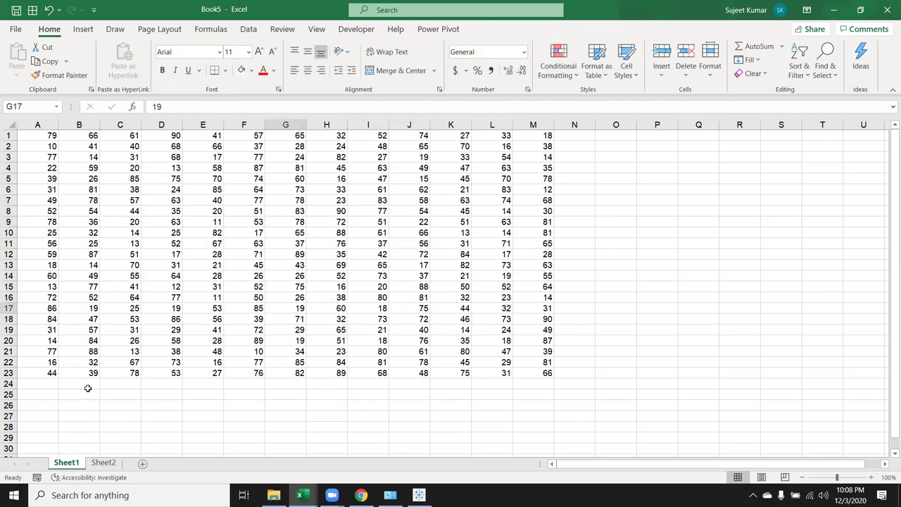
pyautogui.click(185, 310)
pyautogui.click(230, 263)
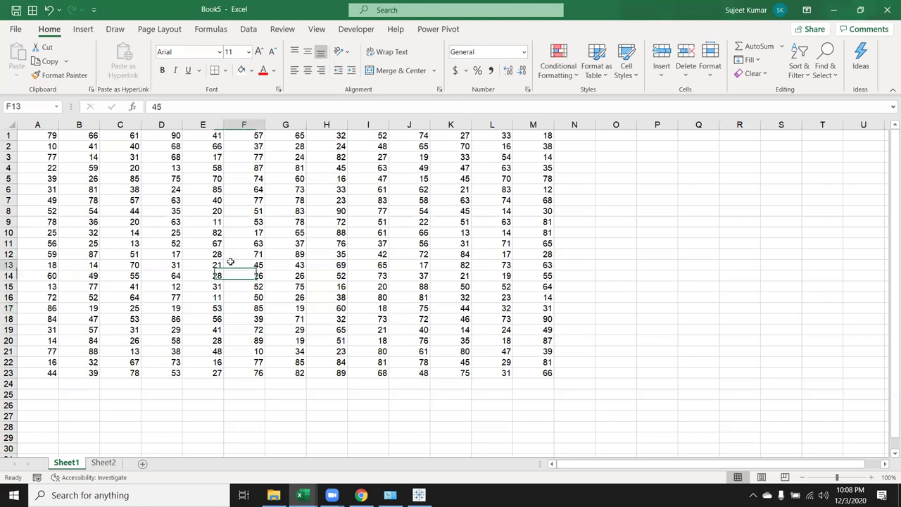
# Select ranges D4:H14 and E4:I13, then reopen Sheet1's protection settings.
pyautogui.moveTo(163, 170); pyautogui.dragTo(328, 275)
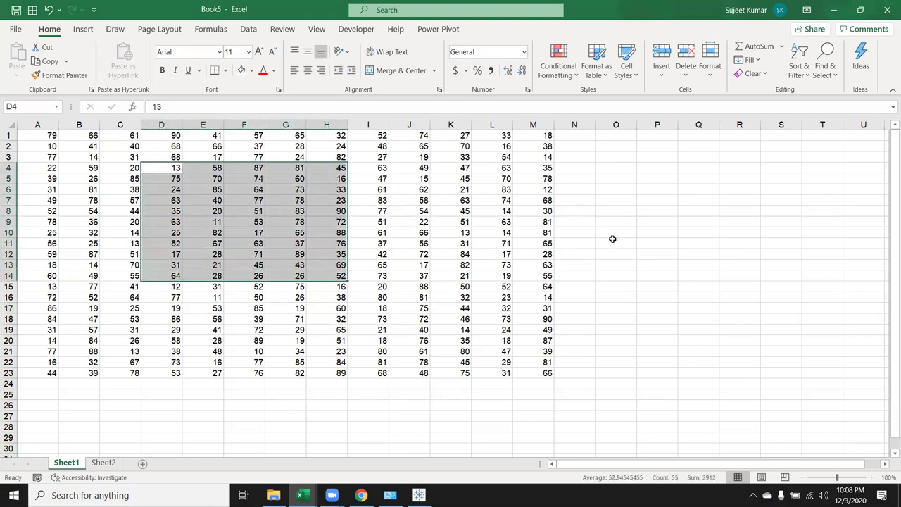
pyautogui.click(590, 238)
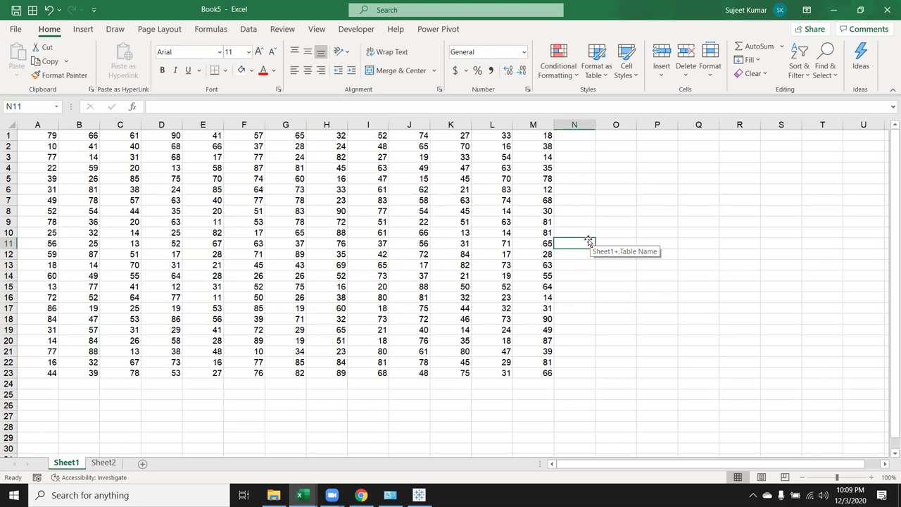
pyautogui.moveTo(196, 169); pyautogui.dragTo(361, 266)
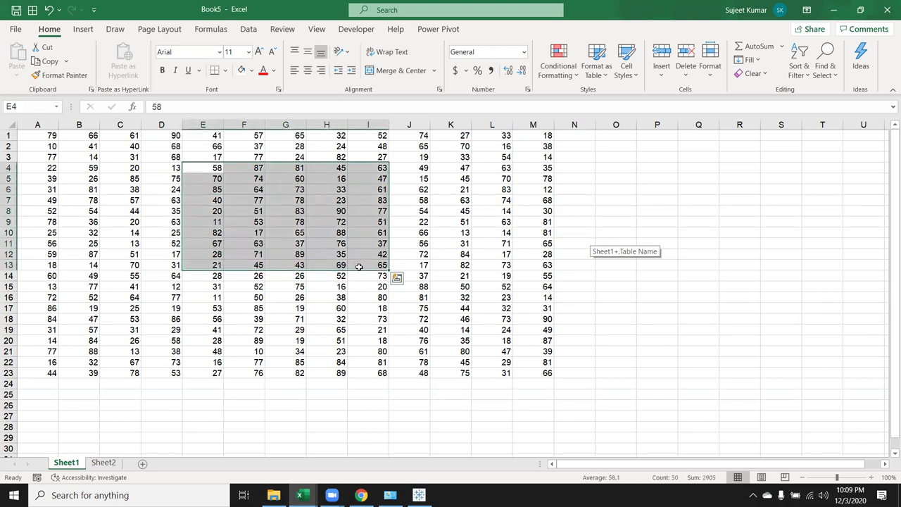
pyautogui.click(575, 221)
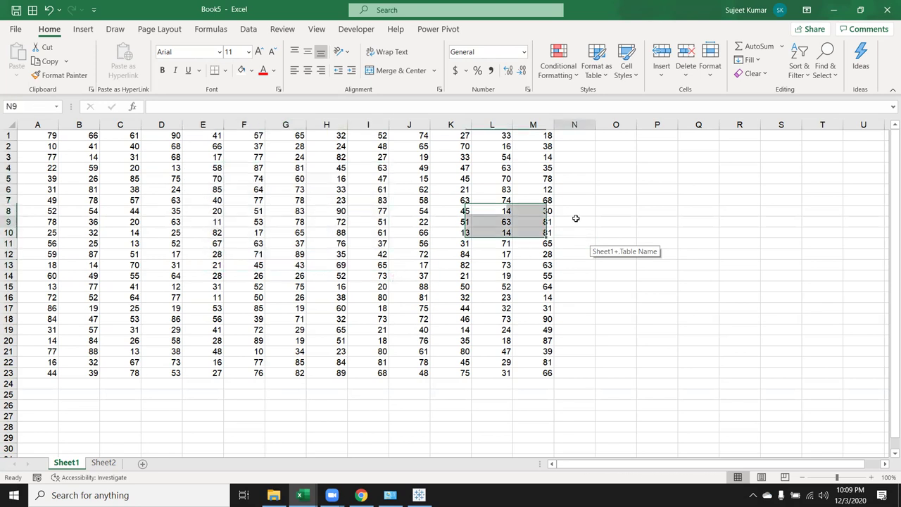
pyautogui.rightClick(62, 465)
pyautogui.click(105, 386)
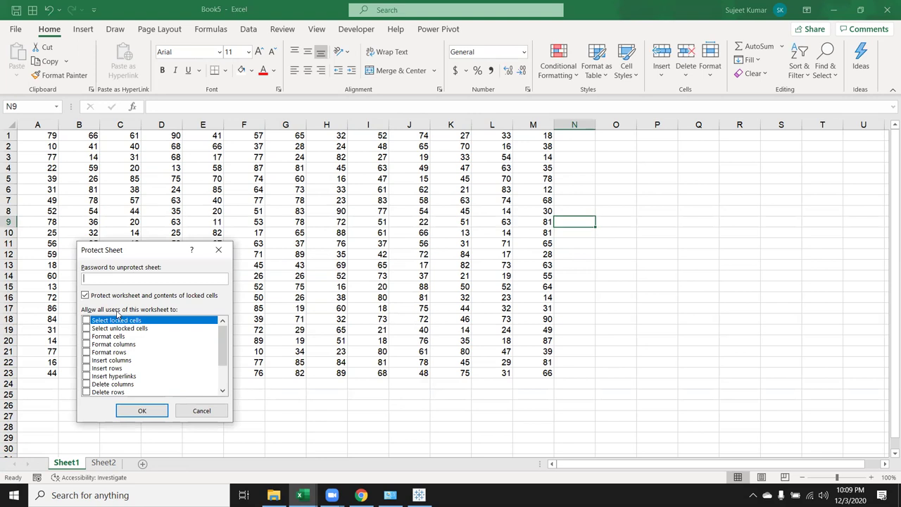
# Protect Sheet1 allowing Format cells, fill N9 orange, then unprotect Sheet1.
pyautogui.click(87, 336)
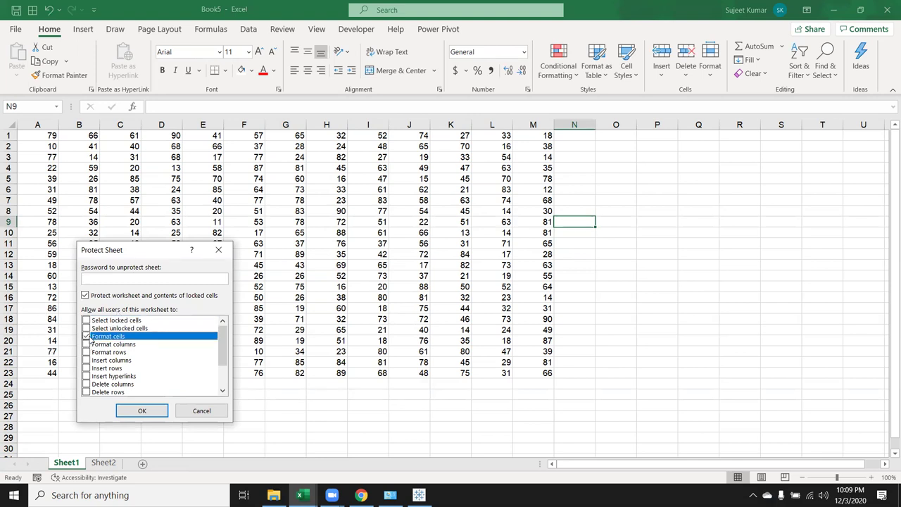
pyautogui.click(143, 411)
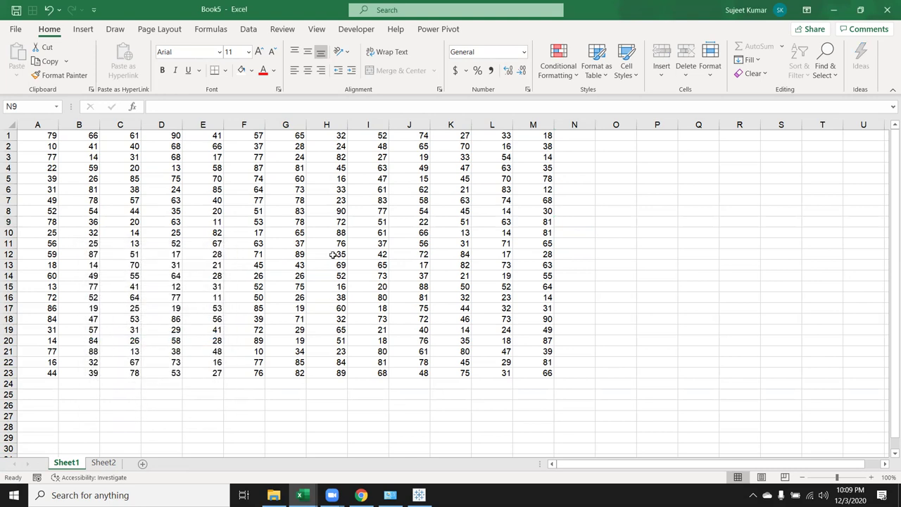
pyautogui.click(251, 71)
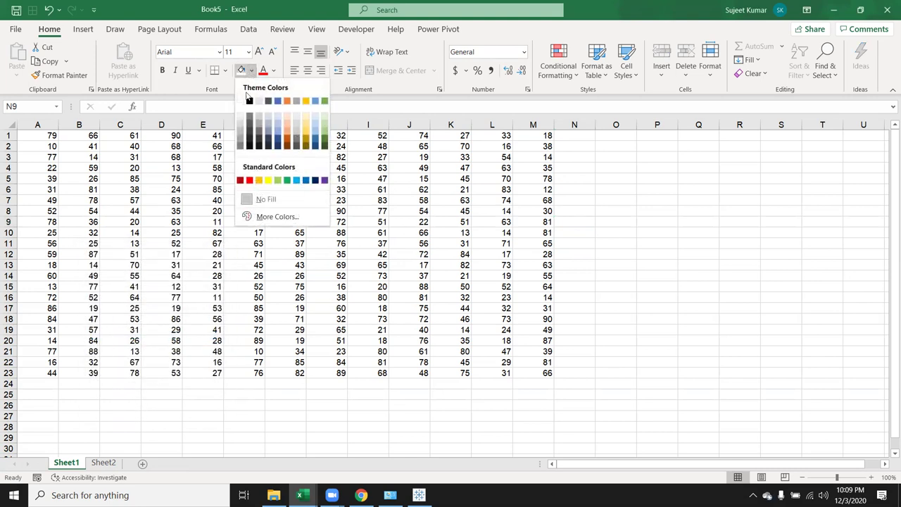
pyautogui.click(259, 181)
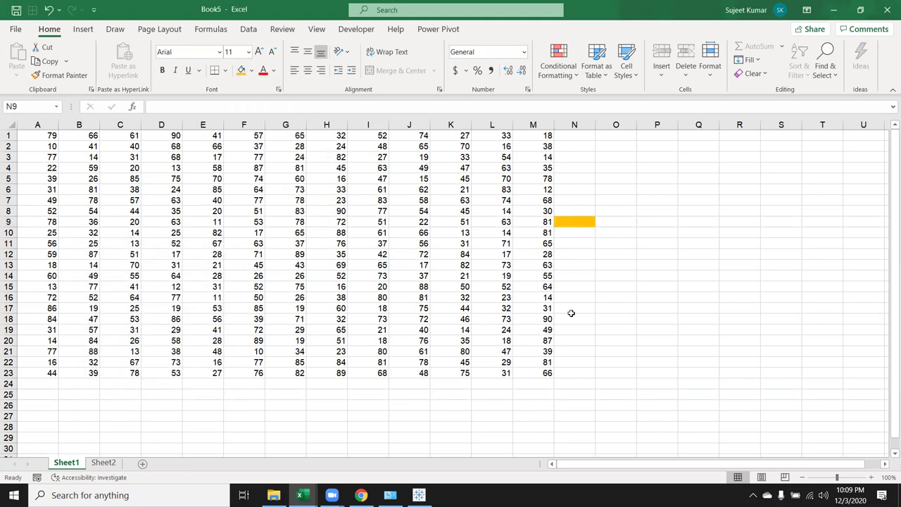
pyautogui.rightClick(66, 462)
pyautogui.click(106, 380)
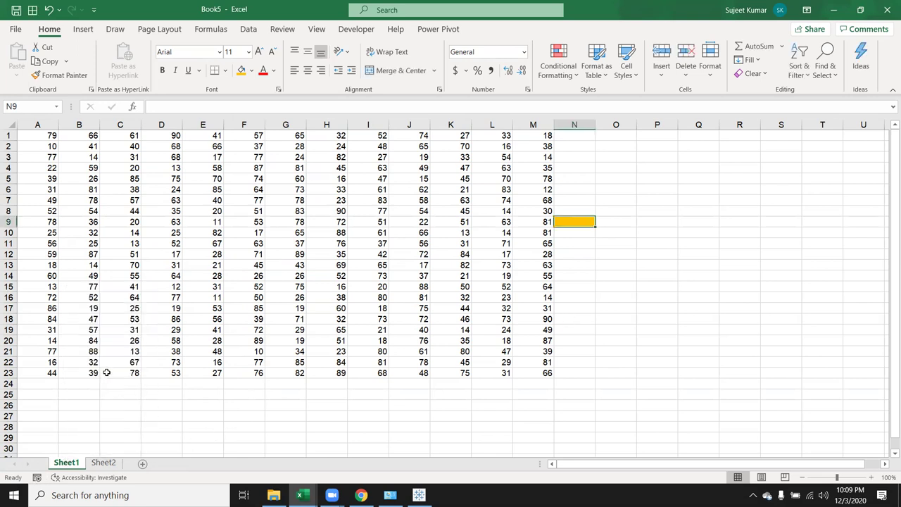
# Reprotect Sheet1 with locked and unlocked cell selection disallowed, then dismiss the edit warning.
pyautogui.rightClick(71, 462)
pyautogui.click(113, 379)
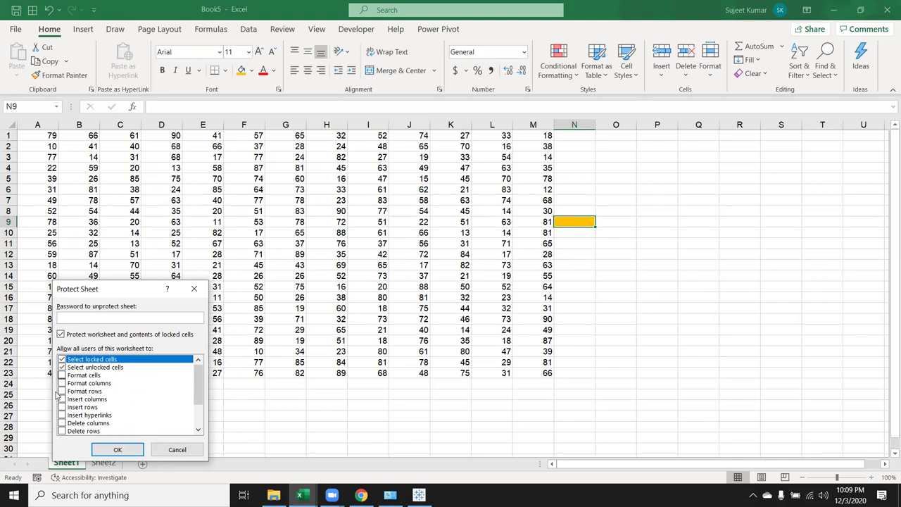
pyautogui.click(61, 361)
pyautogui.click(65, 368)
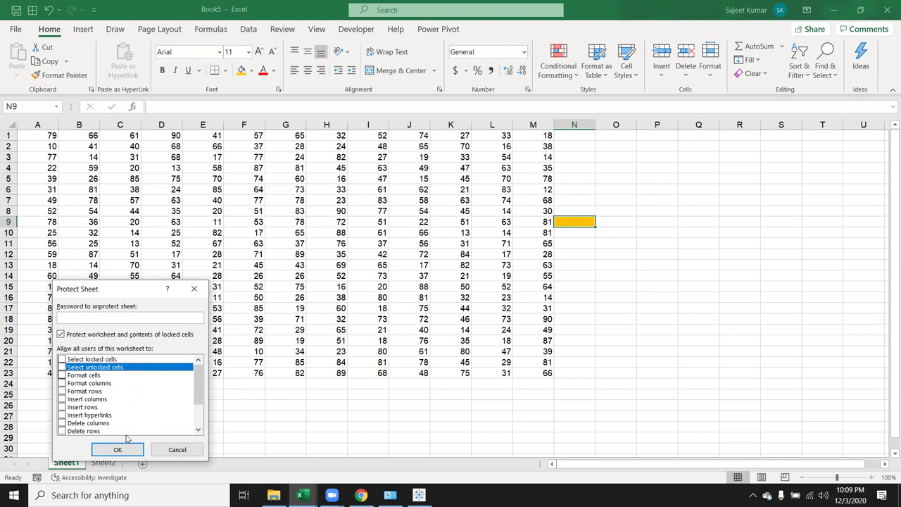
pyautogui.click(118, 449)
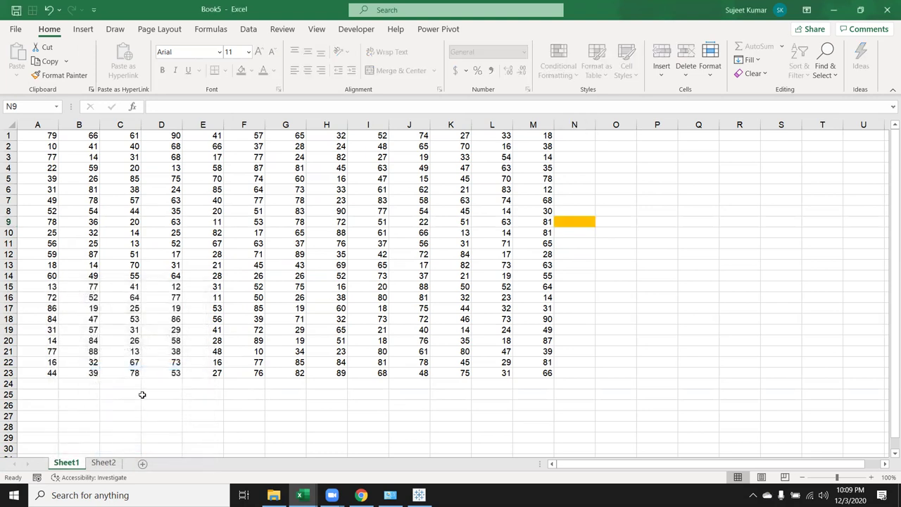
pyautogui.doubleClick(177, 239)
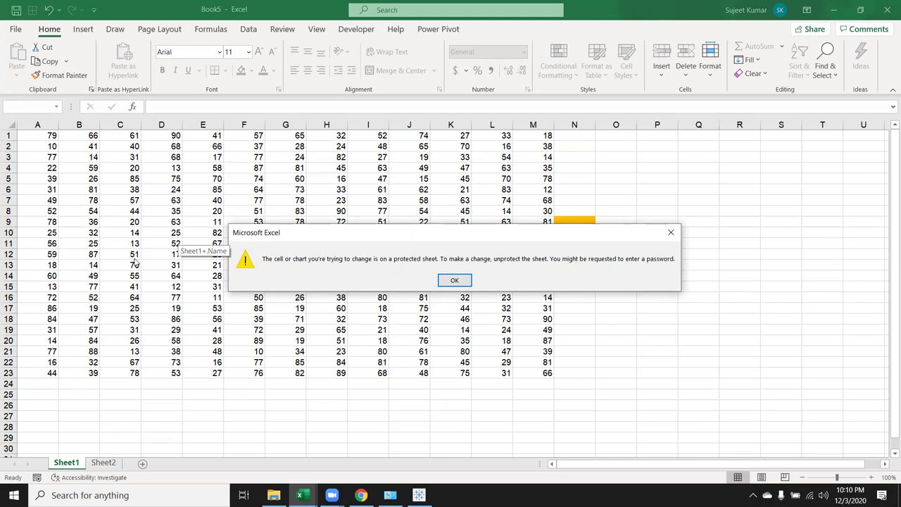
pyautogui.click(467, 282)
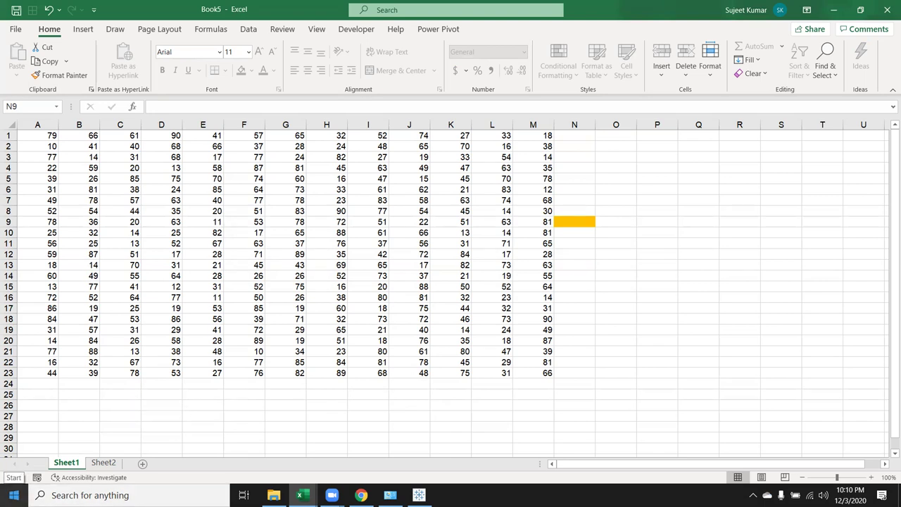
# On Sheet2, fill the range D5:J13 with orange.
pyautogui.click(103, 462)
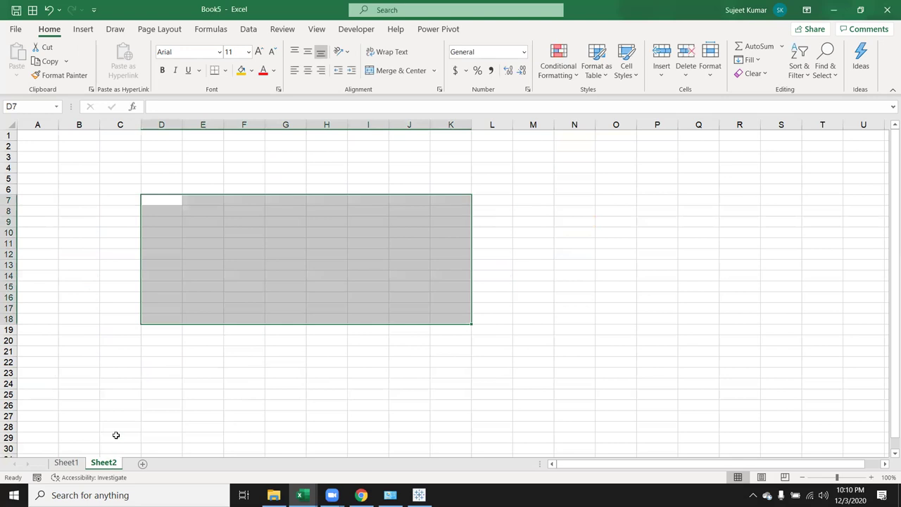
pyautogui.click(171, 188)
pyautogui.moveTo(167, 179); pyautogui.dragTo(422, 265)
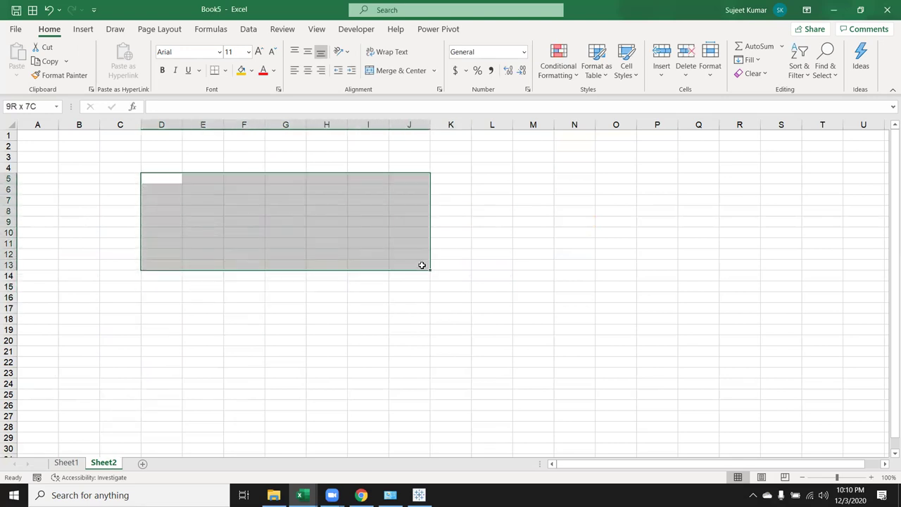
pyautogui.click(242, 70)
pyautogui.click(79, 383)
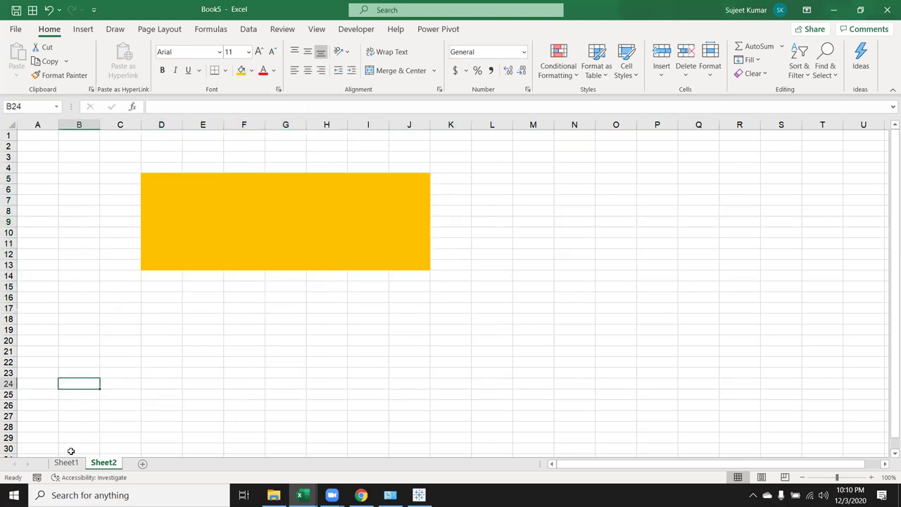
# Open Sheet2's Protect Sheet settings and cancel without protecting.
pyautogui.rightClick(106, 463)
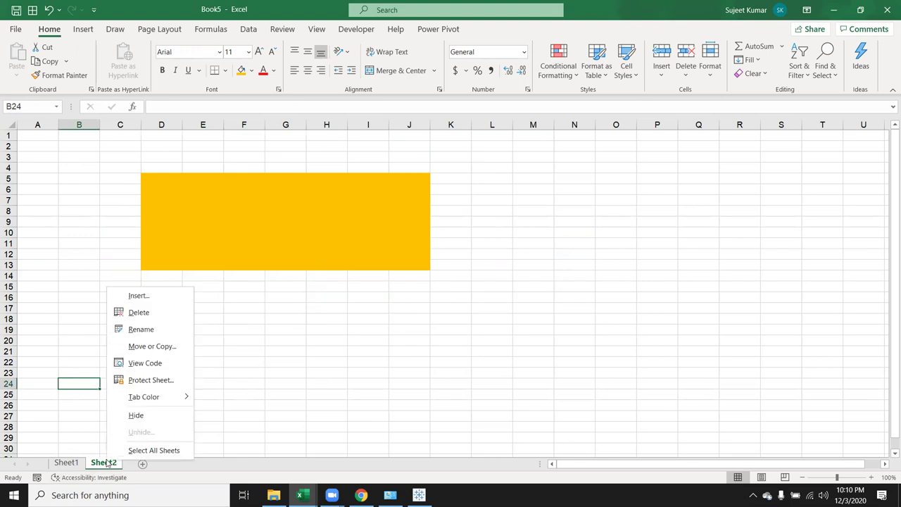
pyautogui.click(159, 378)
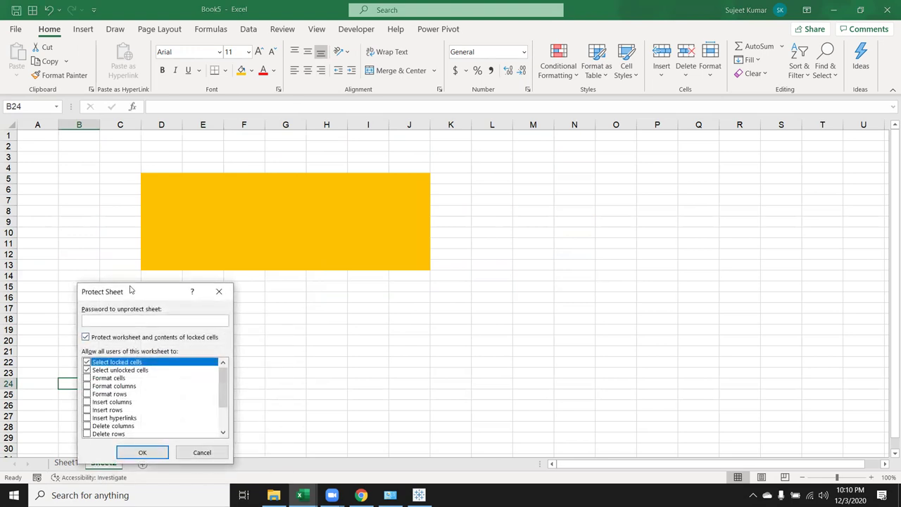
pyautogui.moveTo(131, 289); pyautogui.dragTo(95, 194)
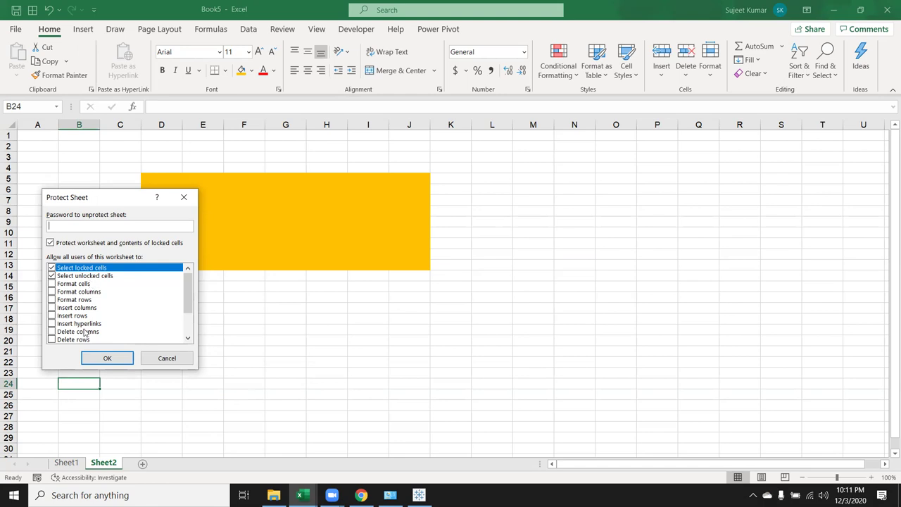
pyautogui.click(162, 358)
pyautogui.click(83, 202)
pyautogui.rightClick(83, 202)
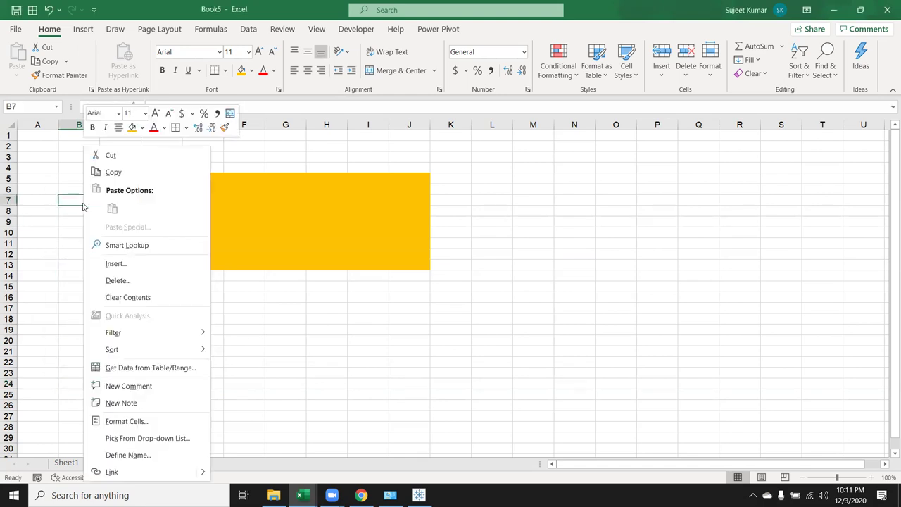
pyautogui.click(134, 423)
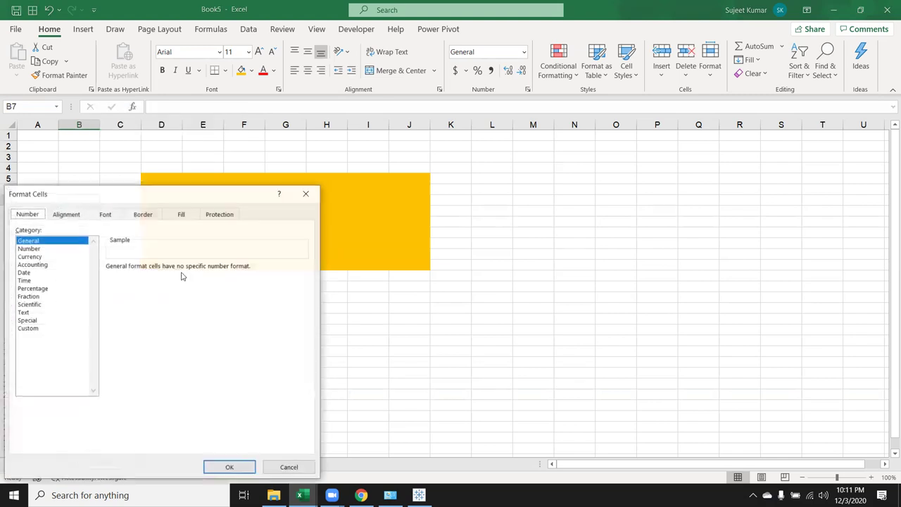
pyautogui.click(224, 216)
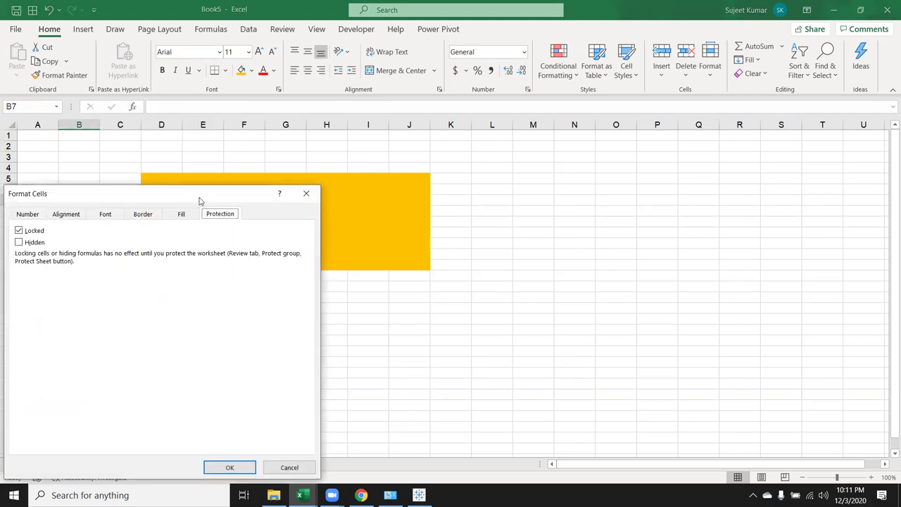
pyautogui.moveTo(200, 202); pyautogui.dragTo(590, 143)
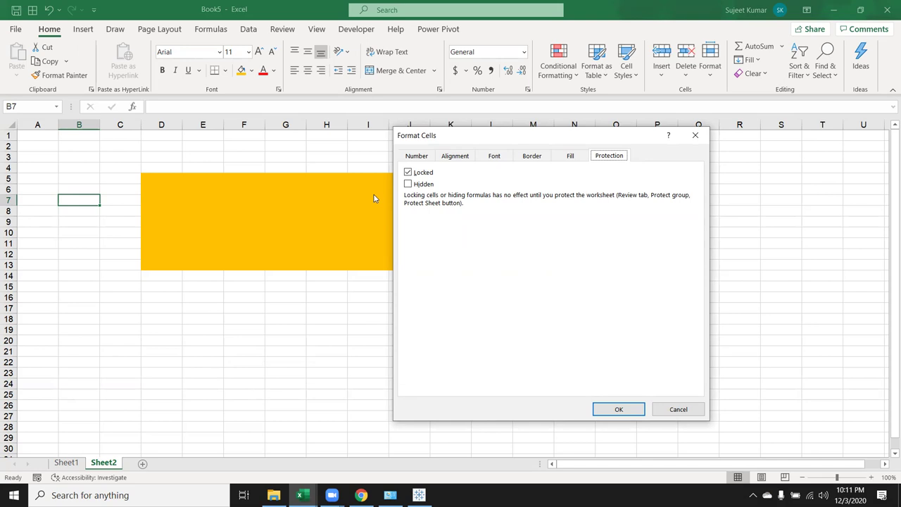
pyautogui.click(680, 411)
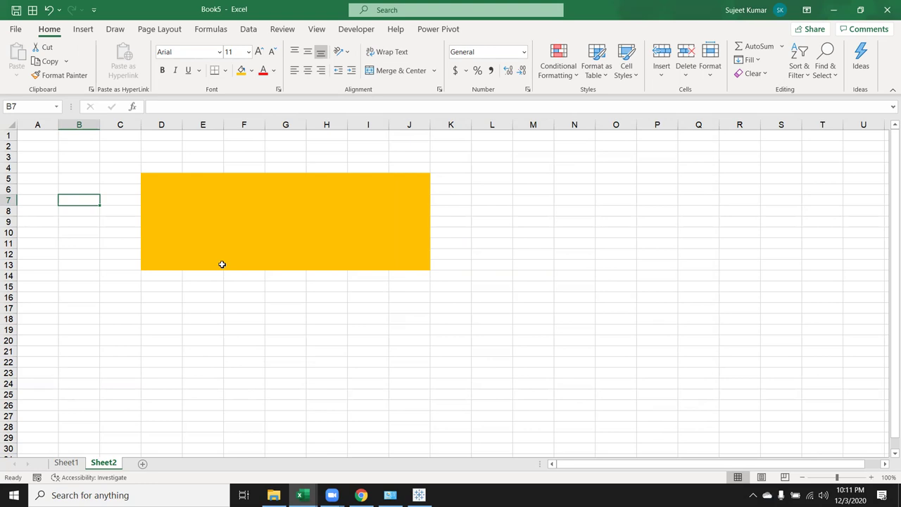
# Uncheck Locked for cells D5:J13 via Format Cells, then open Sheet2's Protect Sheet settings.
pyautogui.moveTo(155, 179)
pyautogui.mouseDown()
pyautogui.moveTo(394, 240)
pyautogui.moveTo(405, 264)
pyautogui.mouseUp()
pyautogui.rightClick(390, 257)
pyautogui.click(431, 422)
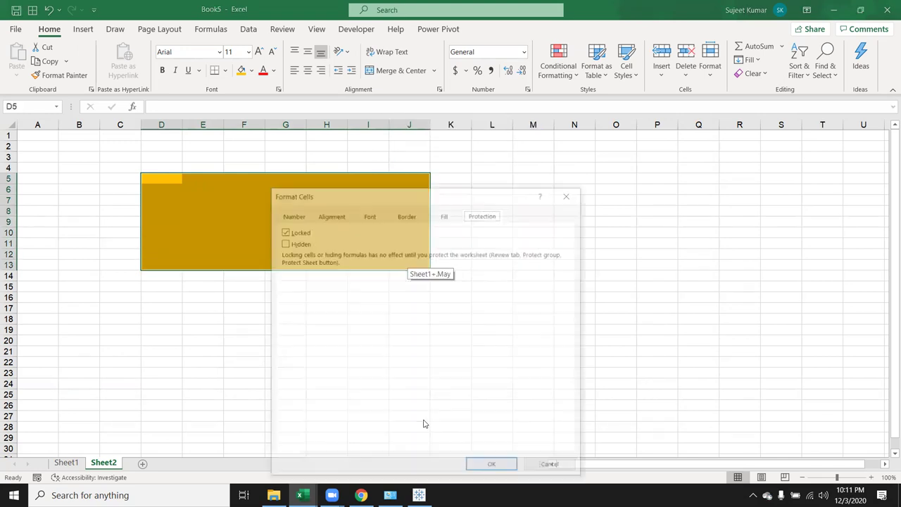
pyautogui.click(283, 231)
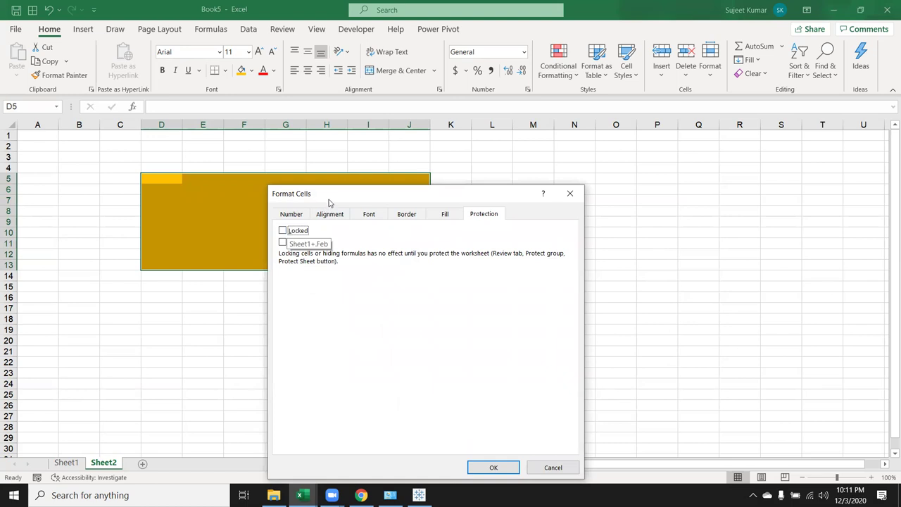
pyautogui.moveTo(333, 203); pyautogui.dragTo(438, 152)
pyautogui.click(597, 417)
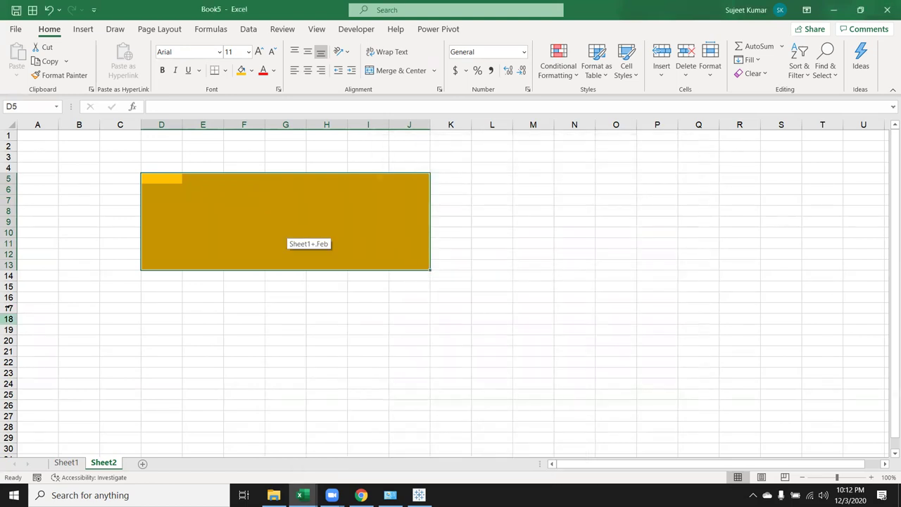
pyautogui.click(138, 285)
pyautogui.rightClick(113, 467)
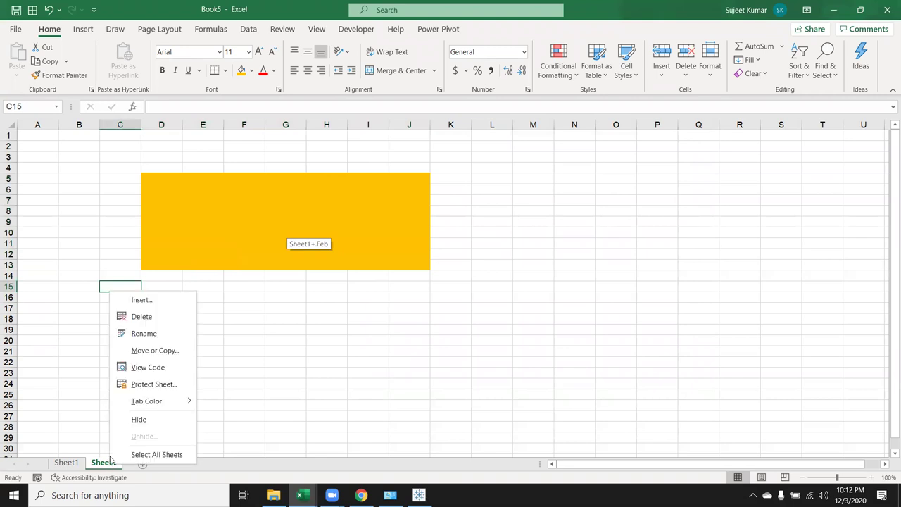
pyautogui.click(142, 386)
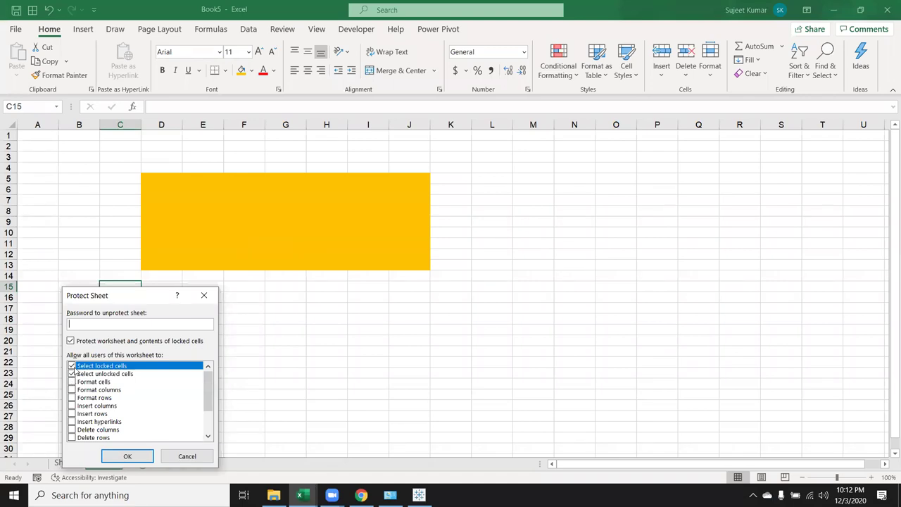
# Protect Sheet2 and confirm that locked cell E23 refuses editing.
pyautogui.click(130, 456)
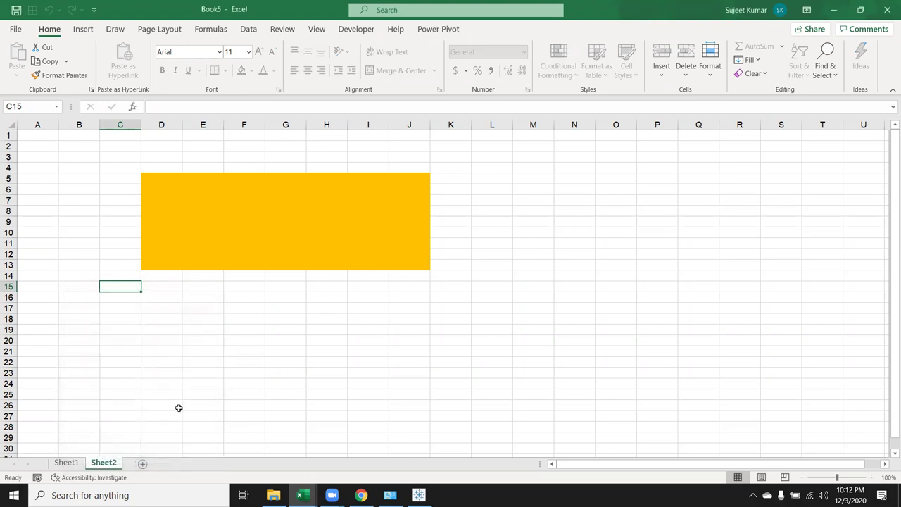
pyautogui.click(197, 367)
pyautogui.doubleClick(199, 374)
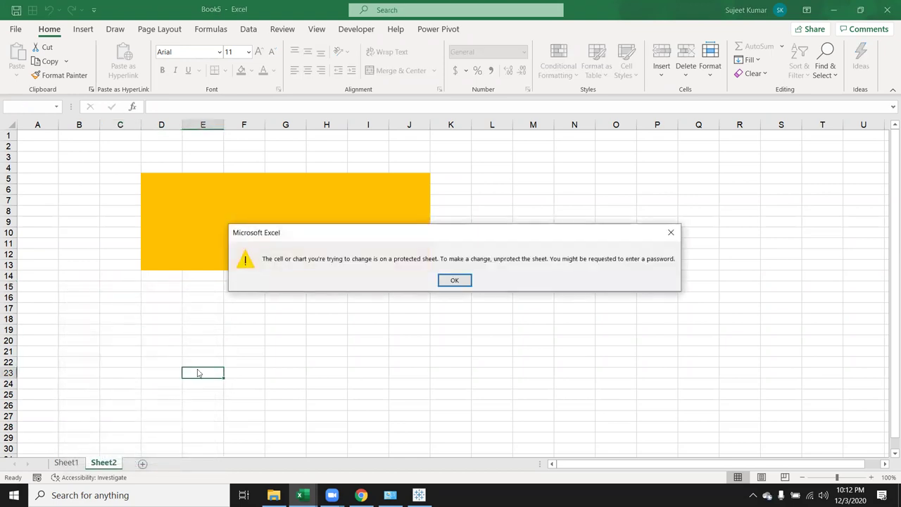
pyautogui.click(451, 281)
# Type test entries ',n,nl' in G12 and 'ljkl' in F10 inside the unlocked block.
pyautogui.click(305, 256)
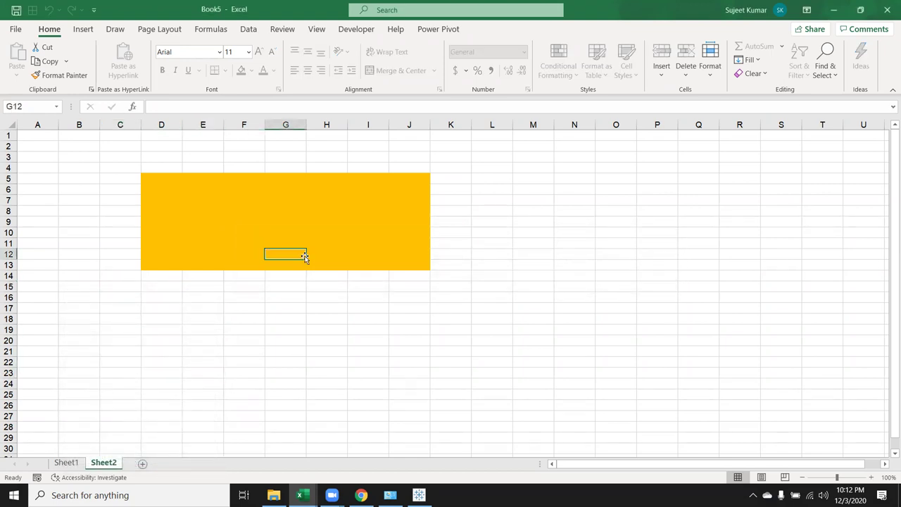
pyautogui.write(',n,nl')
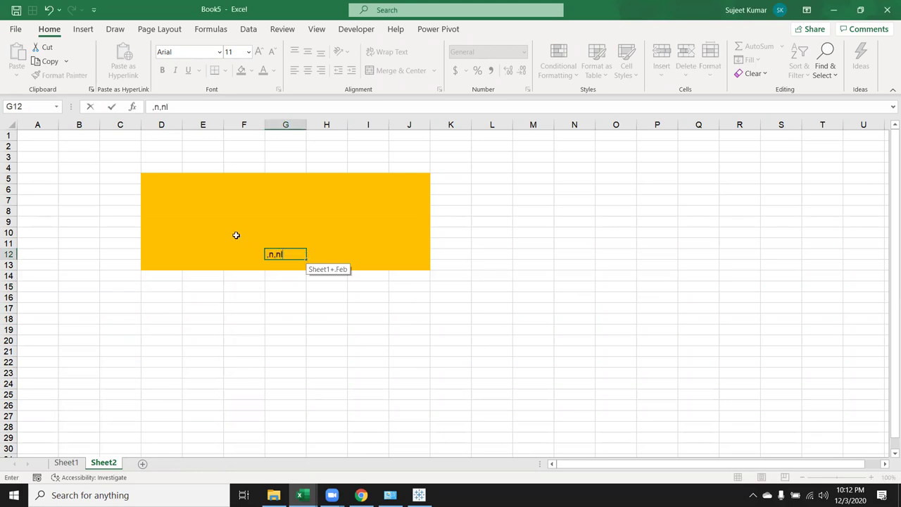
pyautogui.click(236, 235)
pyautogui.write('ljkl')
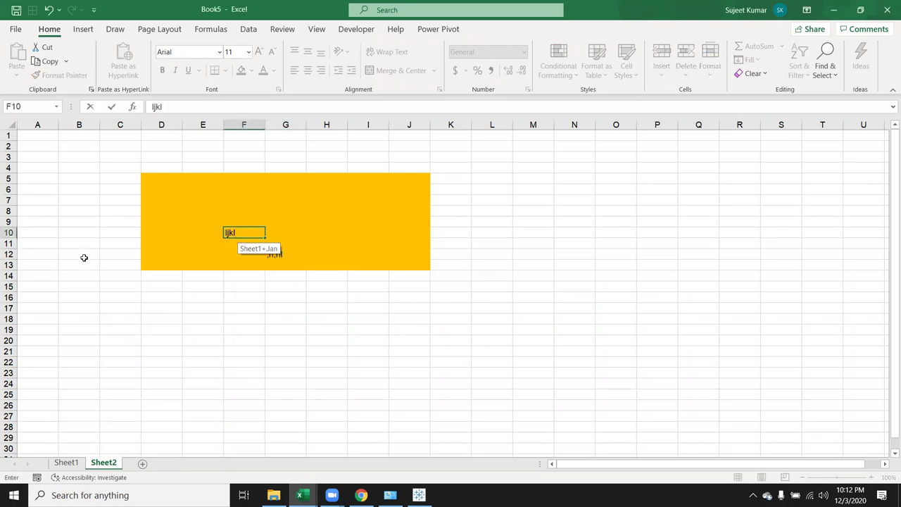
pyautogui.click(182, 255)
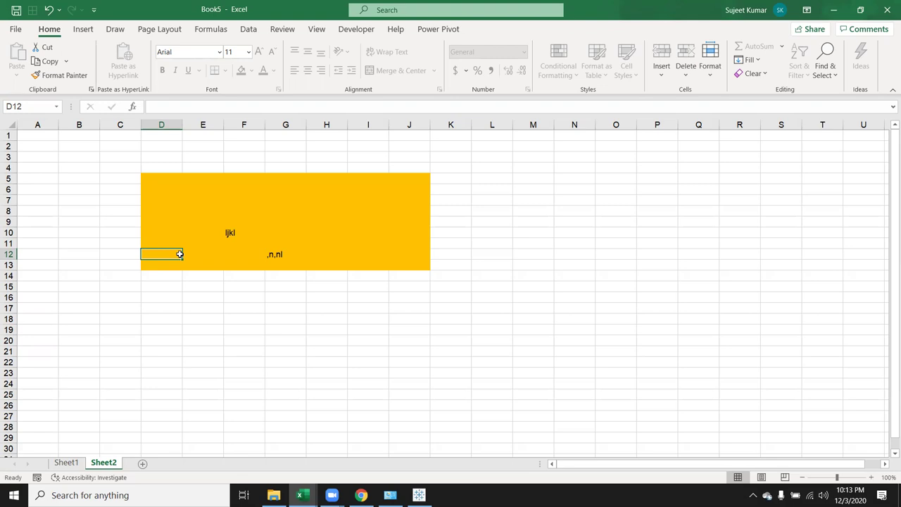
# Add a new Sheet3 and fill the range E5:I14 red.
pyautogui.click(143, 464)
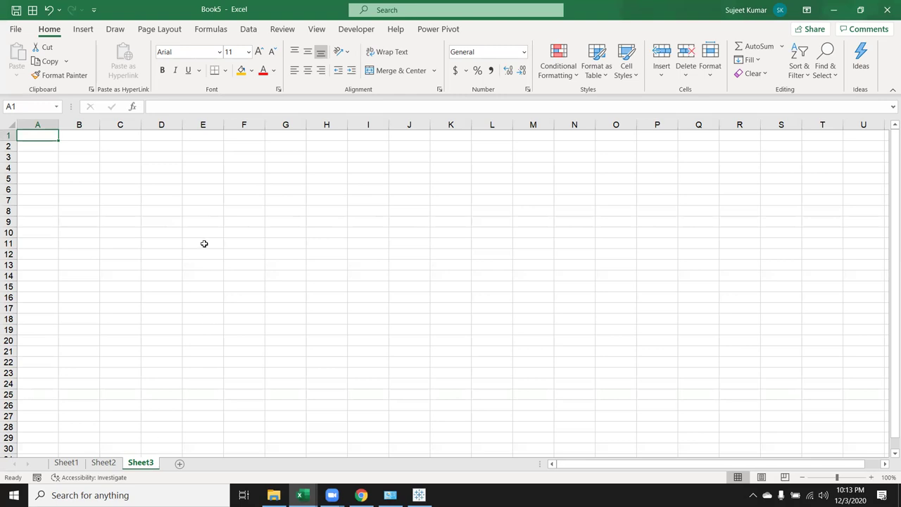
pyautogui.moveTo(197, 178); pyautogui.dragTo(365, 271)
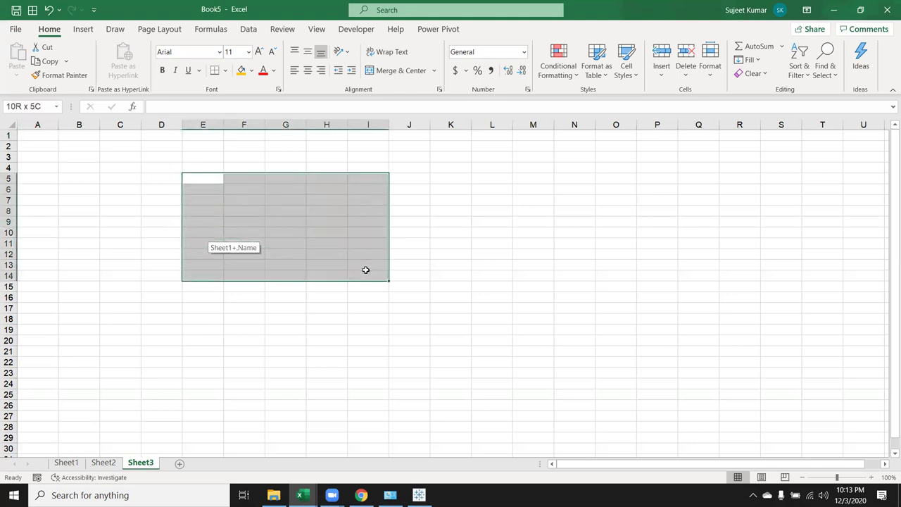
pyautogui.click(252, 73)
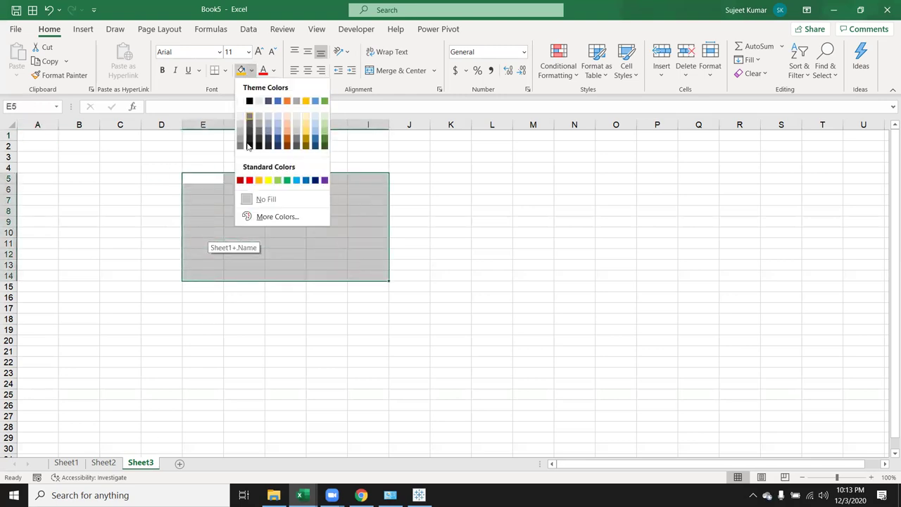
pyautogui.click(250, 180)
pyautogui.click(237, 191)
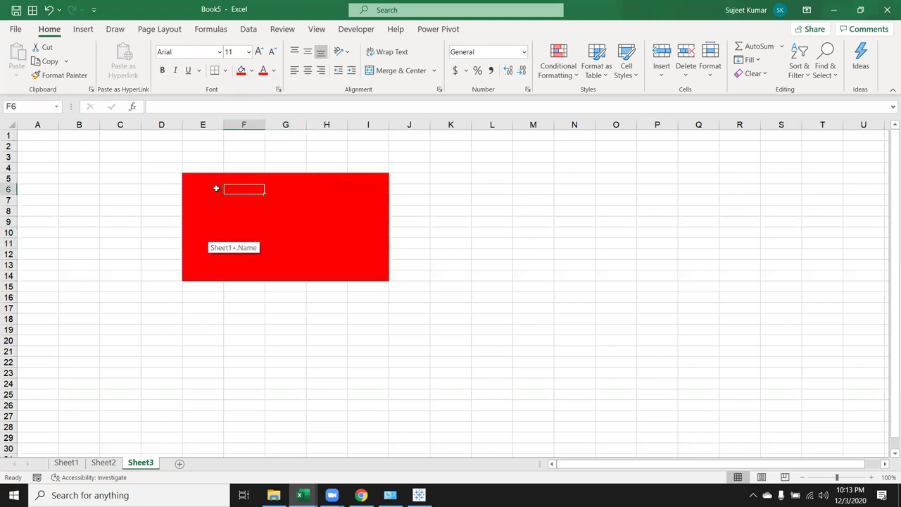
# Switch between Sheet2 and Sheet3, selecting E10, F13 and A2 along the way.
pyautogui.click(104, 465)
pyautogui.click(115, 326)
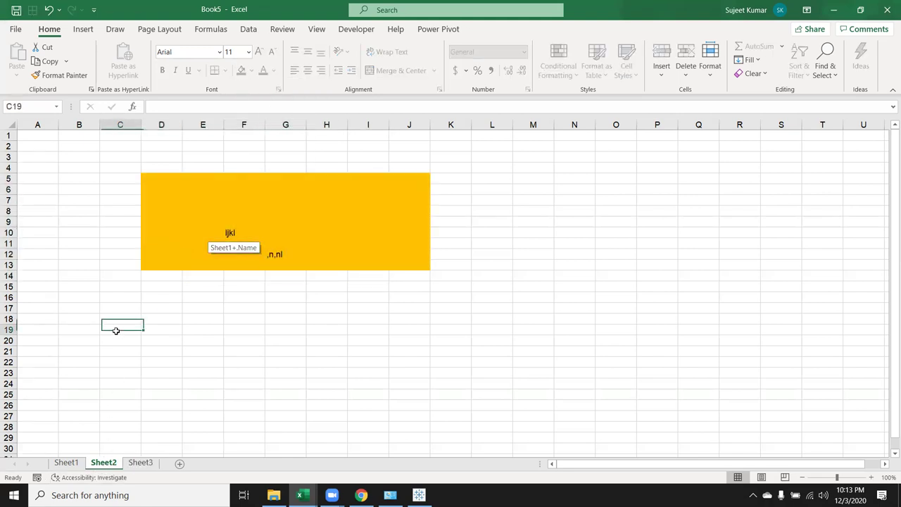
pyautogui.click(186, 232)
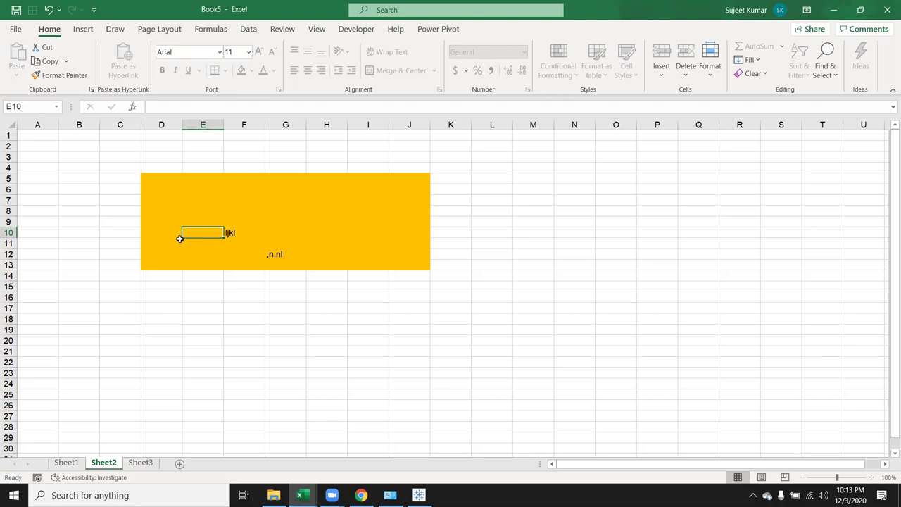
pyautogui.click(150, 464)
pyautogui.click(234, 269)
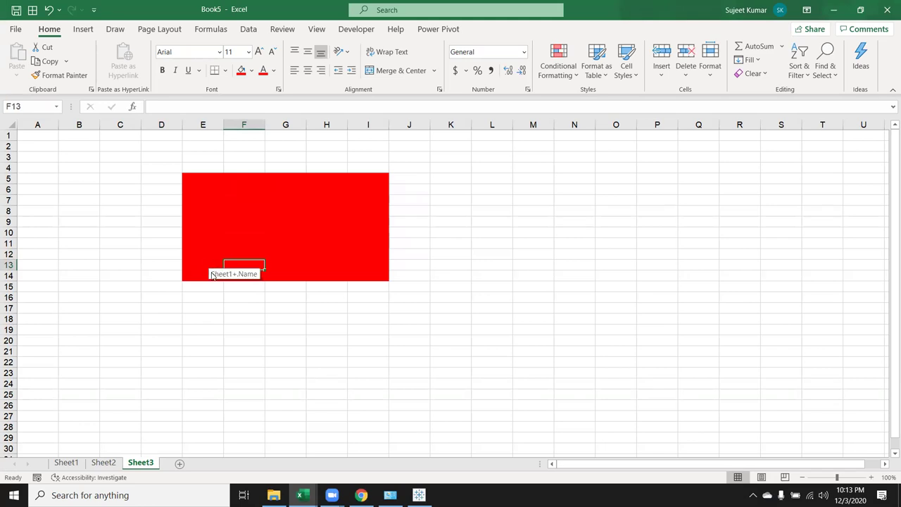
pyautogui.click(102, 187)
pyautogui.click(55, 147)
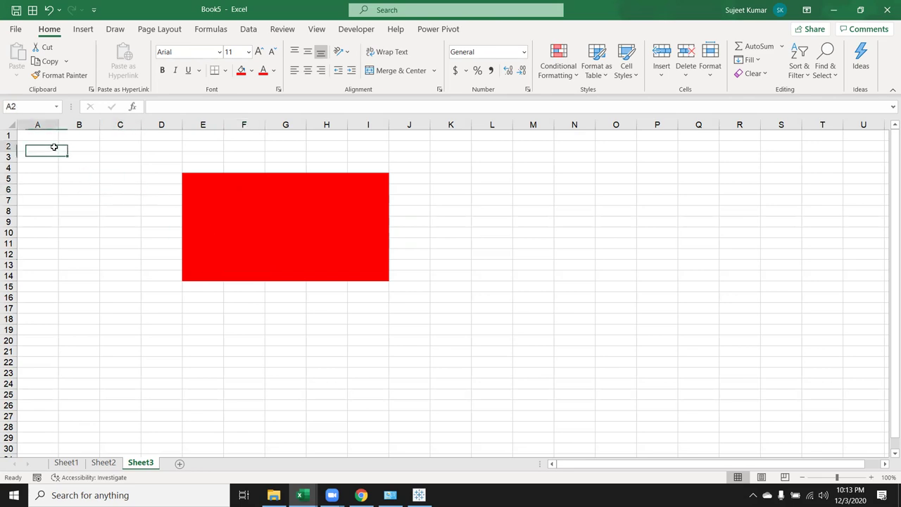
# Inspect cell C3's Format Cells protection settings without changing them.
pyautogui.click(105, 161)
pyautogui.rightClick(106, 161)
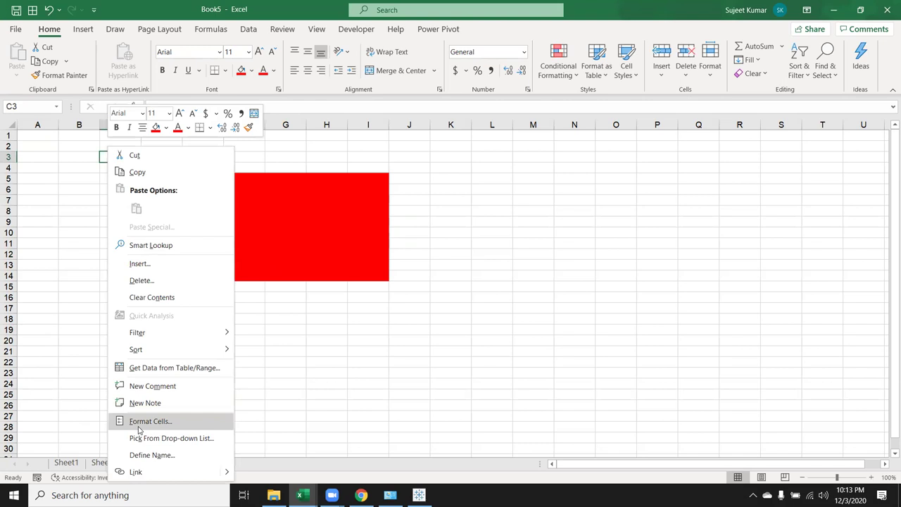
pyautogui.click(140, 425)
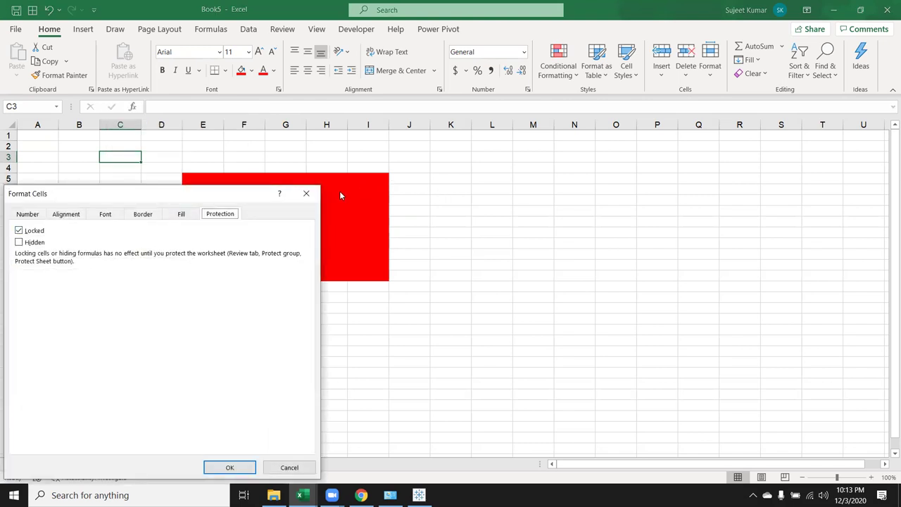
pyautogui.click(309, 194)
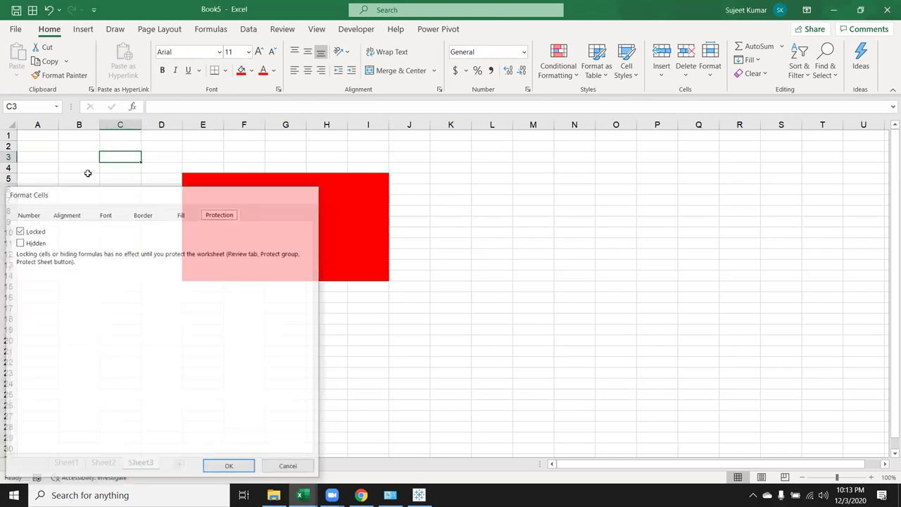
# Unlock every cell on Sheet3, then select the red block from E5 to I14.
pyautogui.click(9, 124)
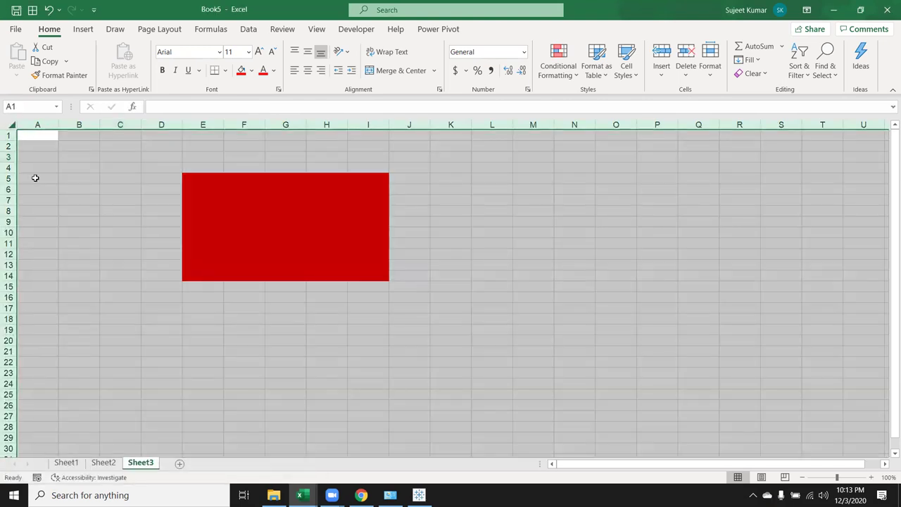
pyautogui.rightClick(63, 211)
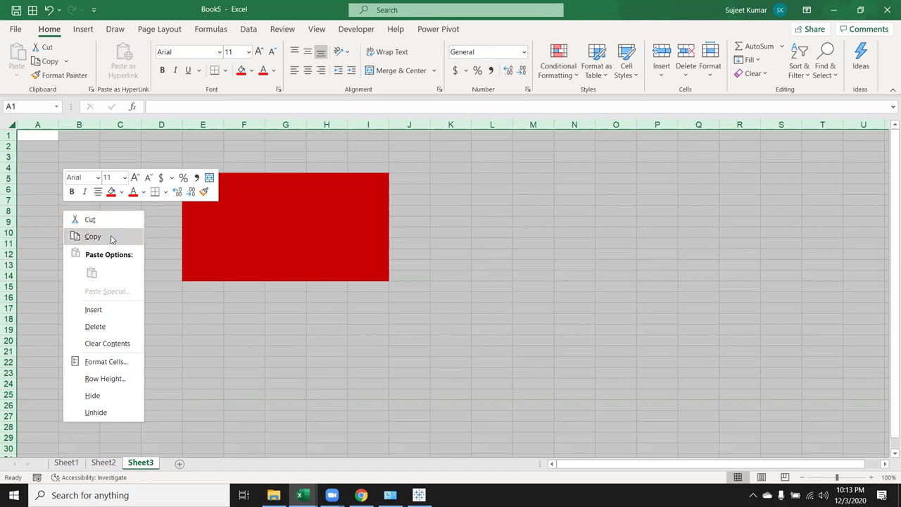
pyautogui.click(112, 366)
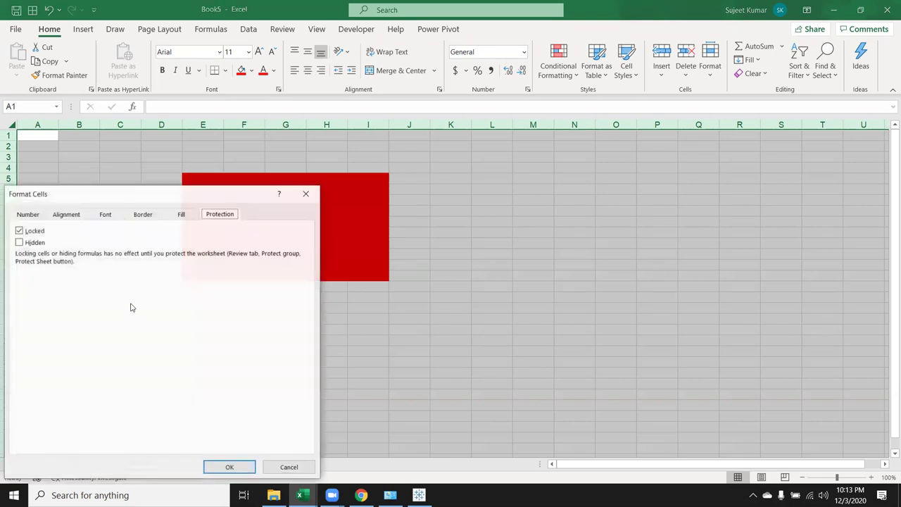
pyautogui.click(34, 230)
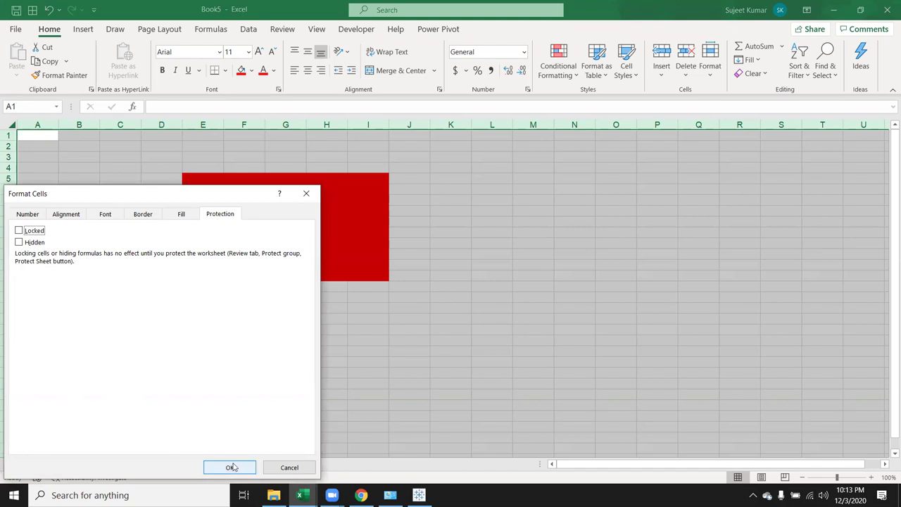
pyautogui.click(229, 468)
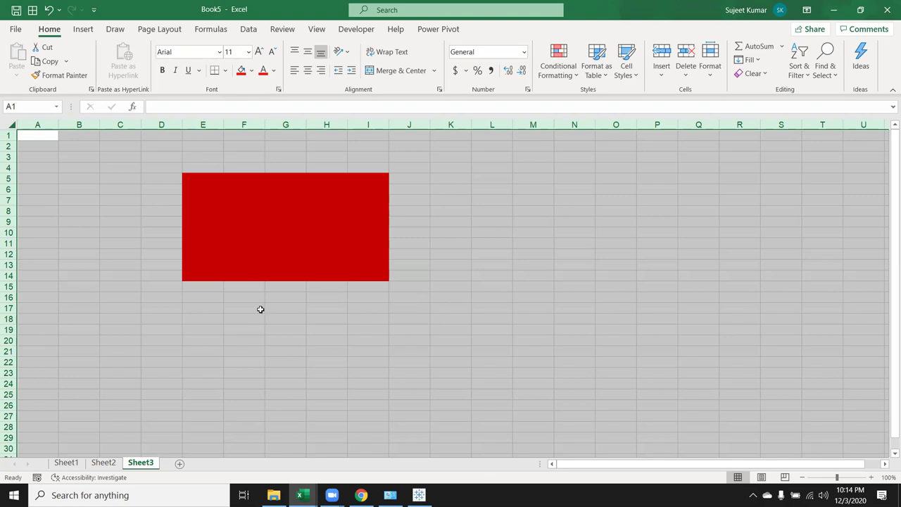
pyautogui.click(244, 276)
pyautogui.moveTo(190, 179)
pyautogui.mouseDown()
pyautogui.moveTo(354, 222)
pyautogui.moveTo(362, 276)
pyautogui.mouseUp()
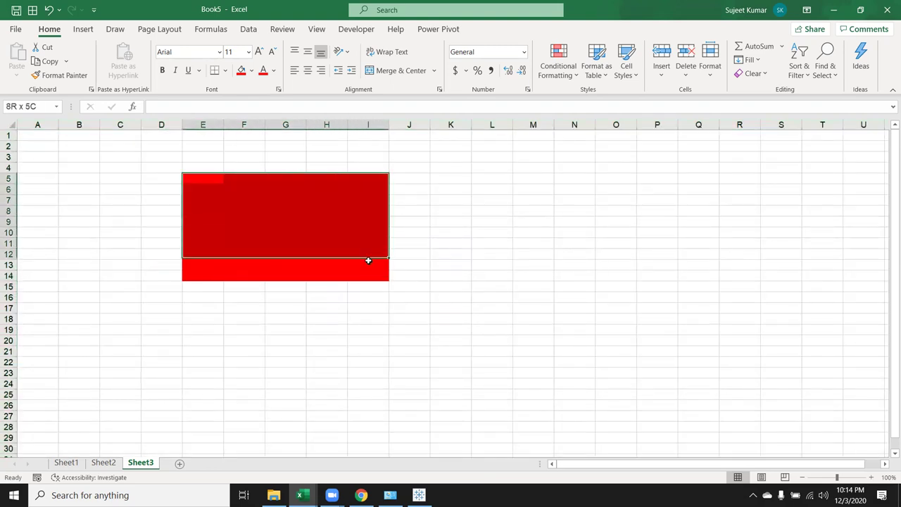
# Mark the red block E5:I14 as Locked in Format Cells protection.
pyautogui.rightClick(360, 274)
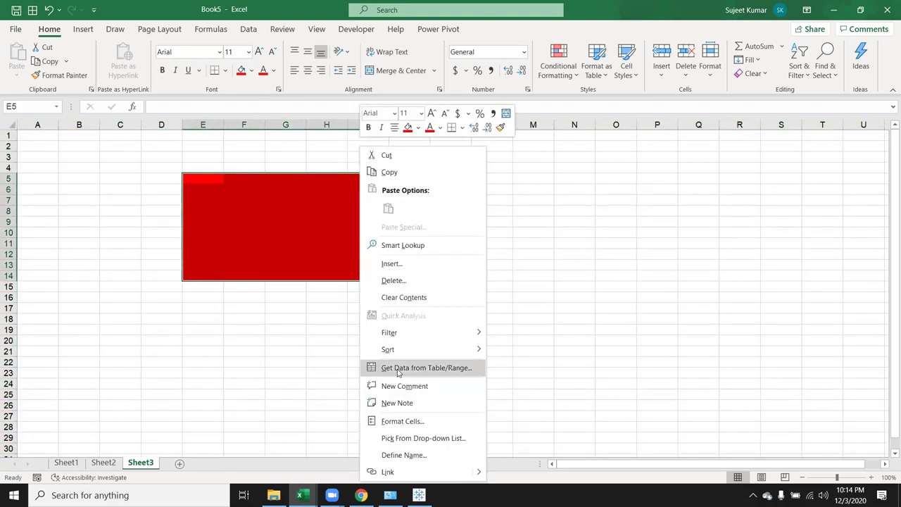
pyautogui.click(399, 421)
pyautogui.click(270, 231)
pyautogui.click(464, 468)
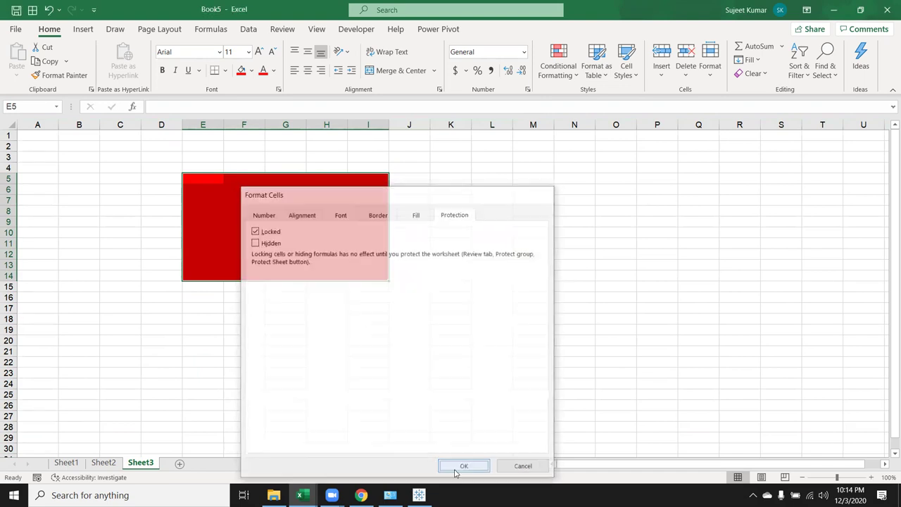
# Protect Sheet3 from the sheet tab's menu.
pyautogui.rightClick(143, 464)
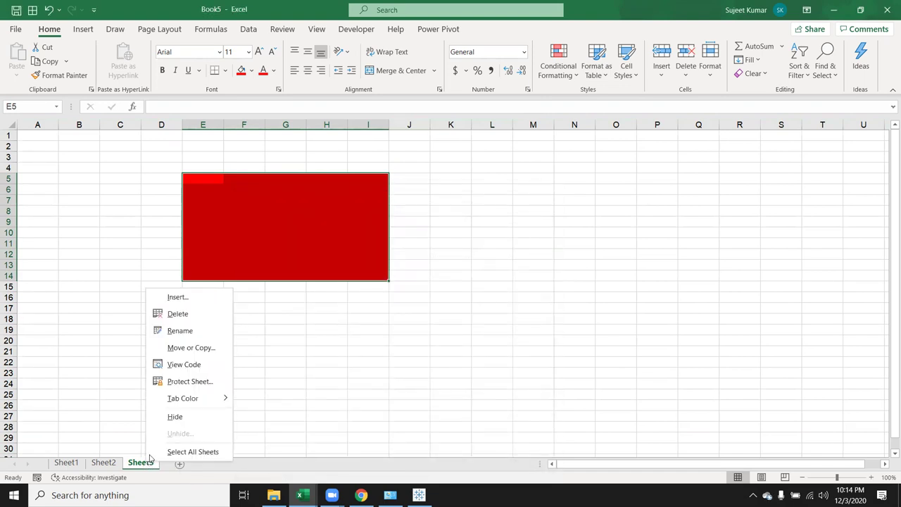
pyautogui.click(184, 384)
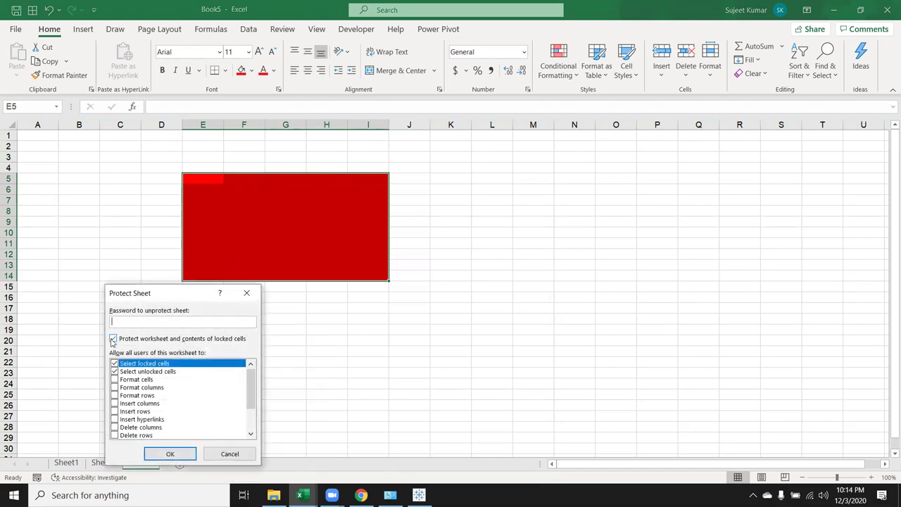
pyautogui.click(171, 454)
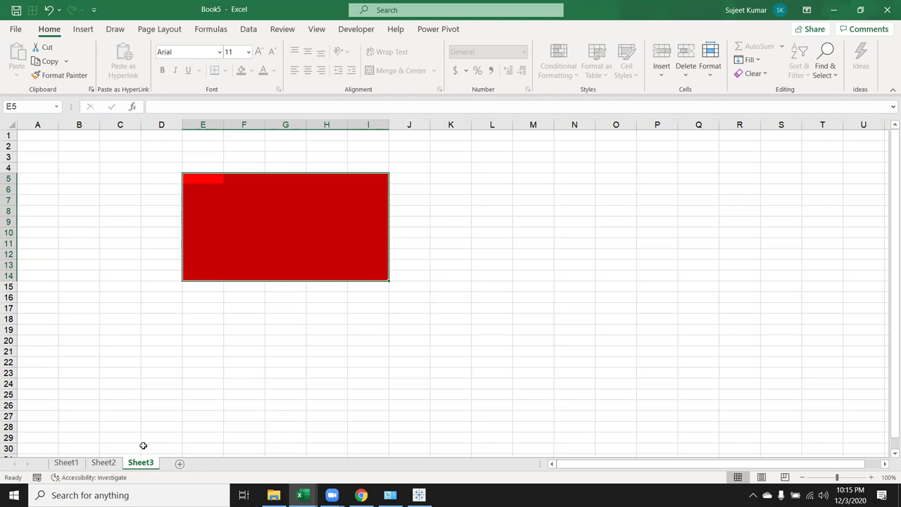
# Enter 'khgkh' in unlocked cell C25.
pyautogui.click(139, 436)
pyautogui.click(140, 395)
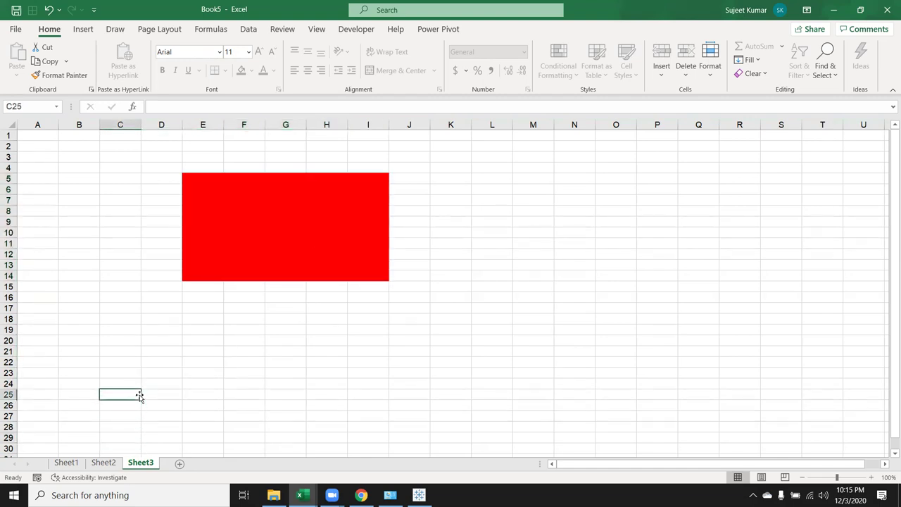
pyautogui.write('khgkh')
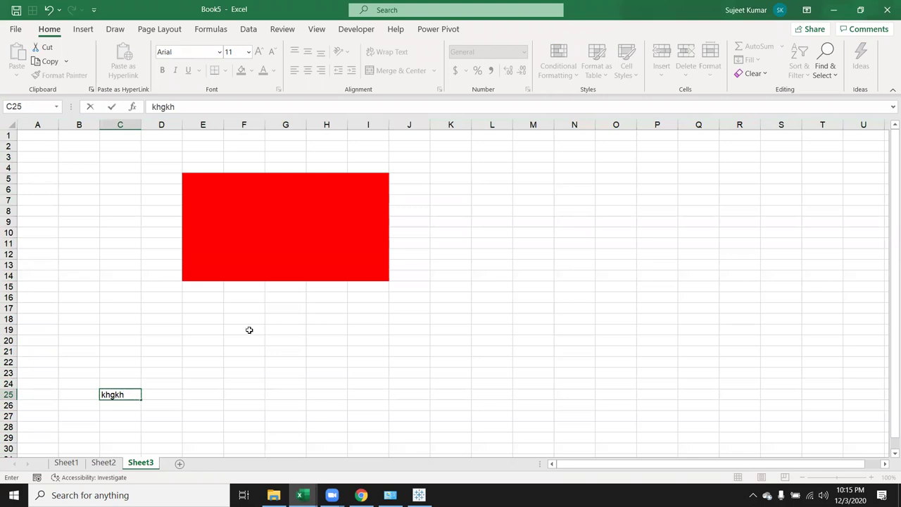
# Confirm that F12 in the locked red block refuses editing, then select E20.
pyautogui.click(233, 252)
pyautogui.doubleClick(233, 251)
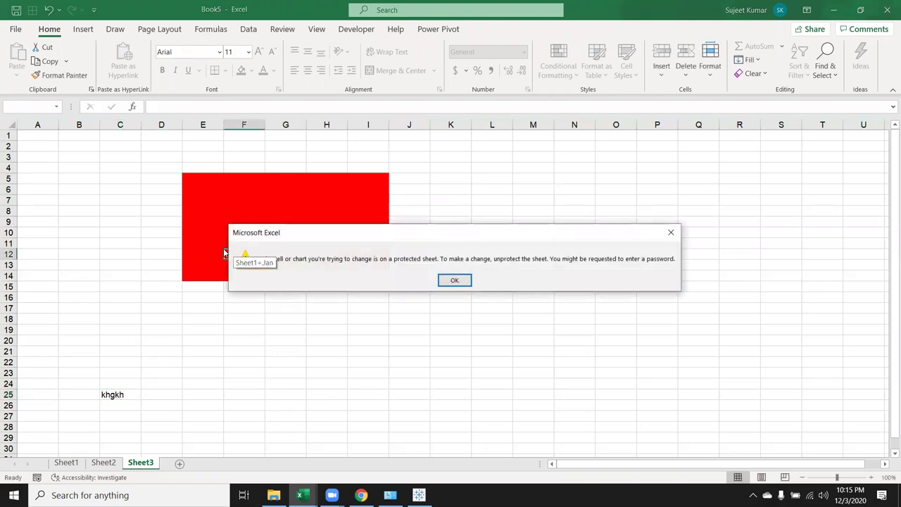
pyautogui.click(455, 281)
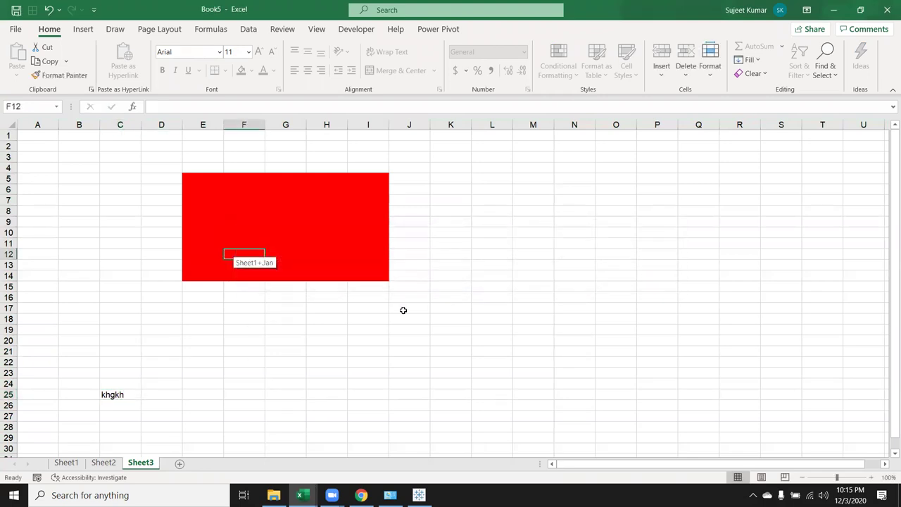
pyautogui.click(201, 343)
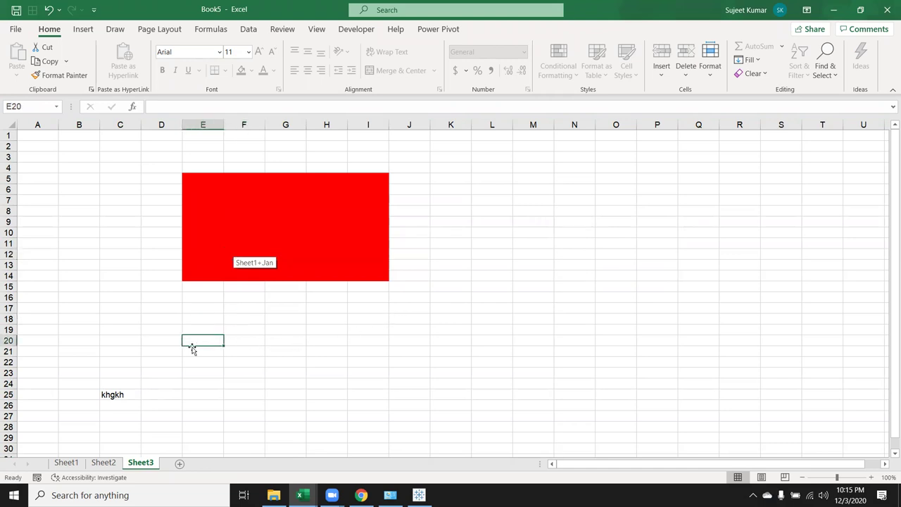
# Unprotect Sheet3, then protect it again.
pyautogui.rightClick(132, 466)
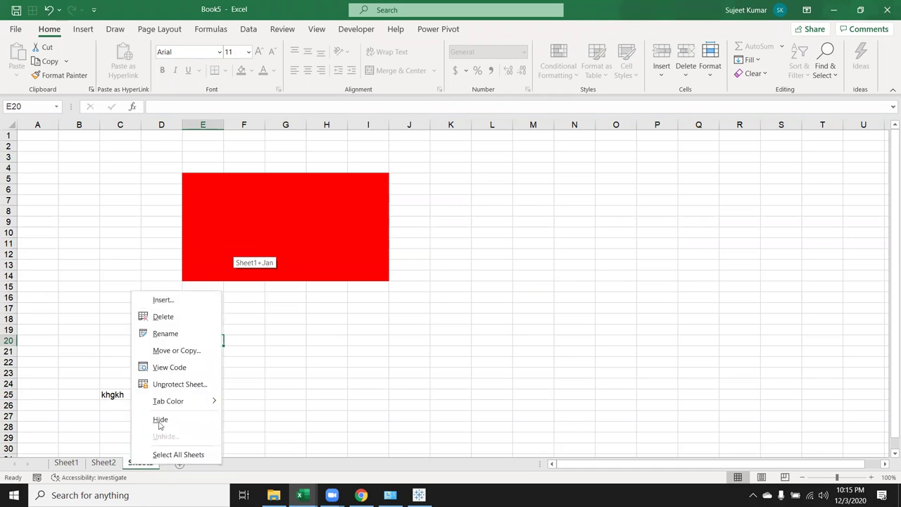
pyautogui.click(173, 384)
pyautogui.rightClick(146, 467)
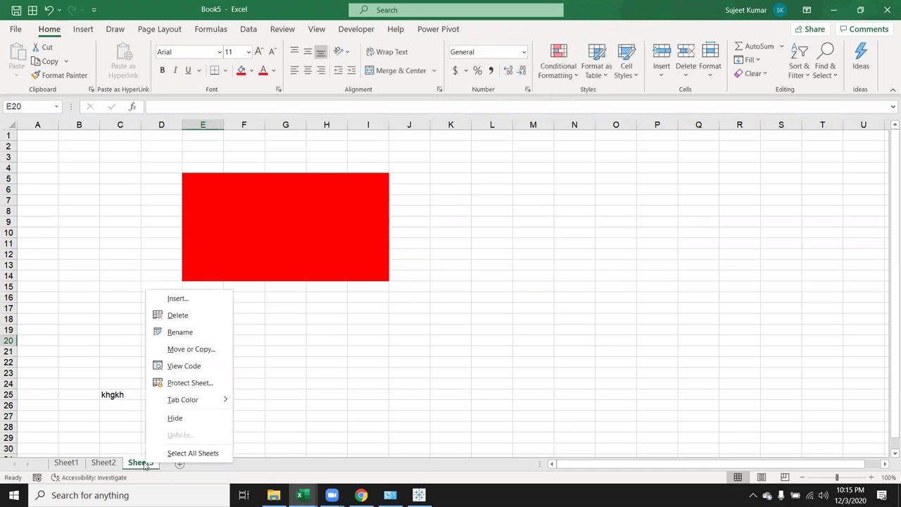
pyautogui.click(180, 385)
pyautogui.click(167, 454)
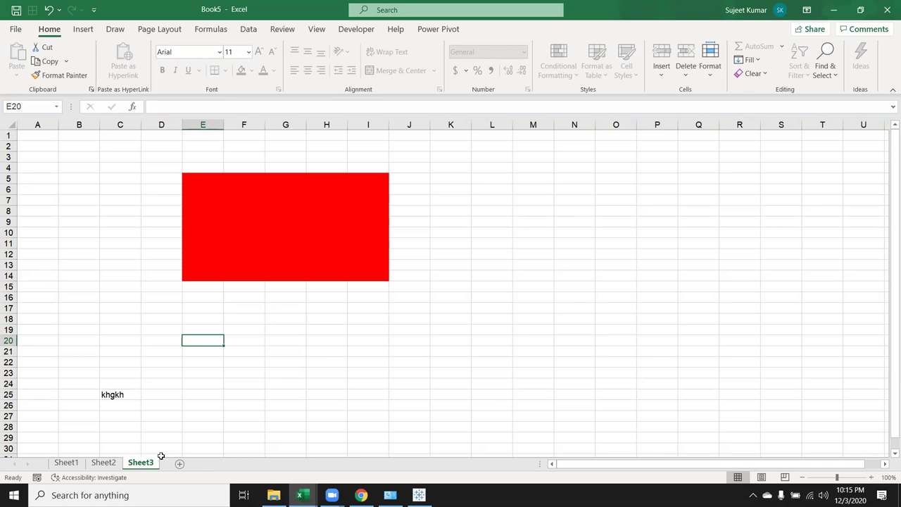
# Unprotect Sheet3 once more, leaving it editable.
pyautogui.rightClick(154, 463)
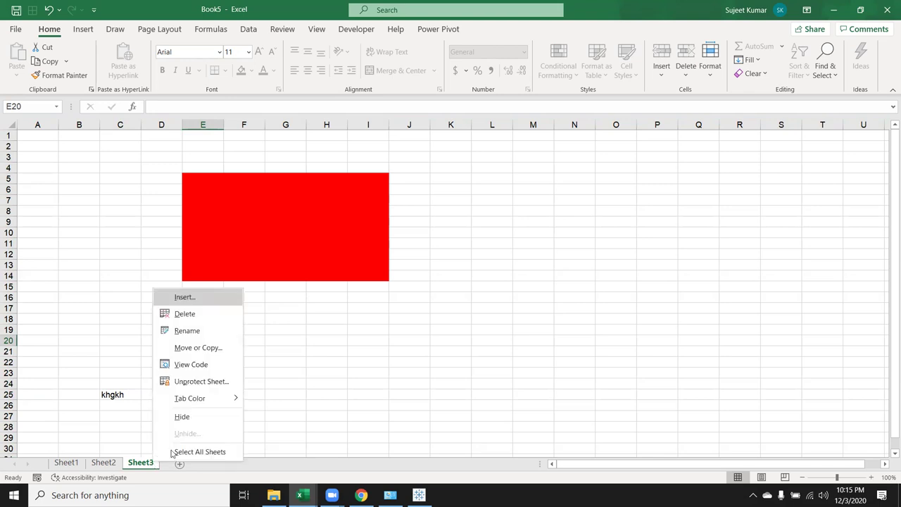
pyautogui.click(198, 383)
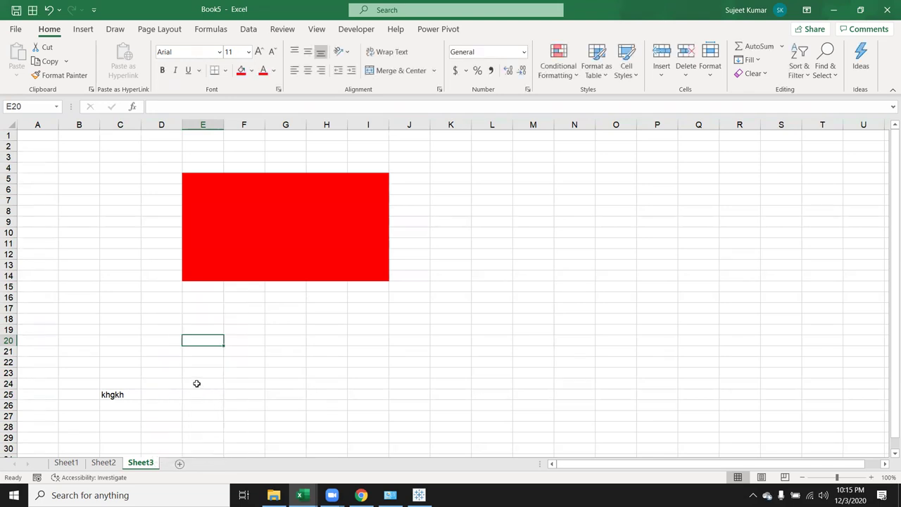
pyautogui.rightClick(144, 466)
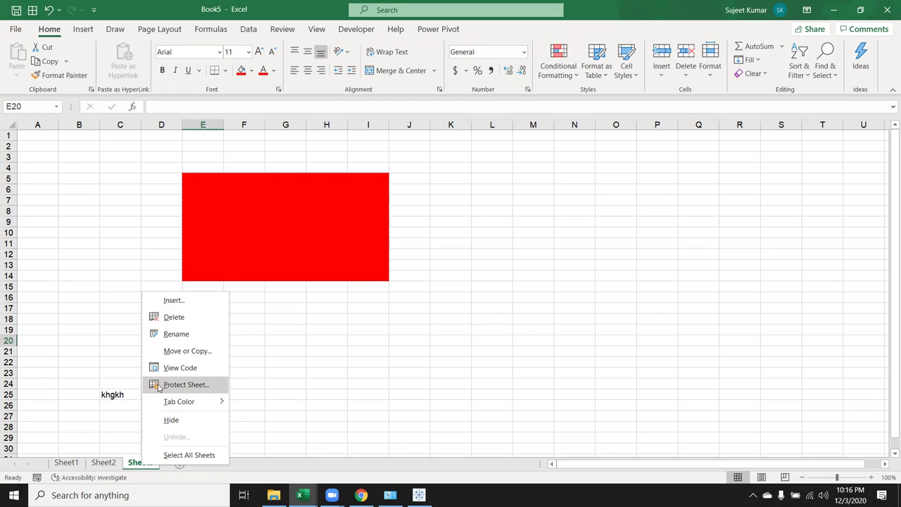
pyautogui.click(259, 376)
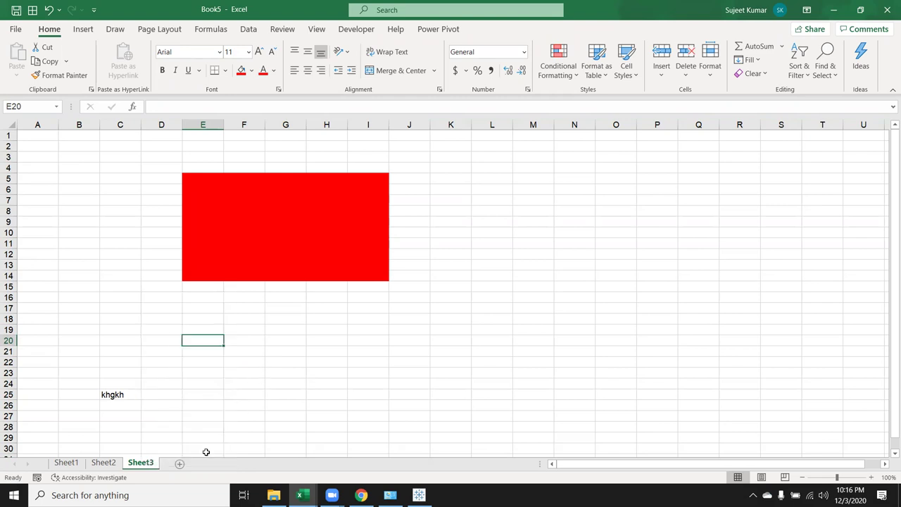
# Add Sheet4 with headers Name, Qty, MRP, Amt, Tax, Com and Total in A1:G1.
pyautogui.click(180, 463)
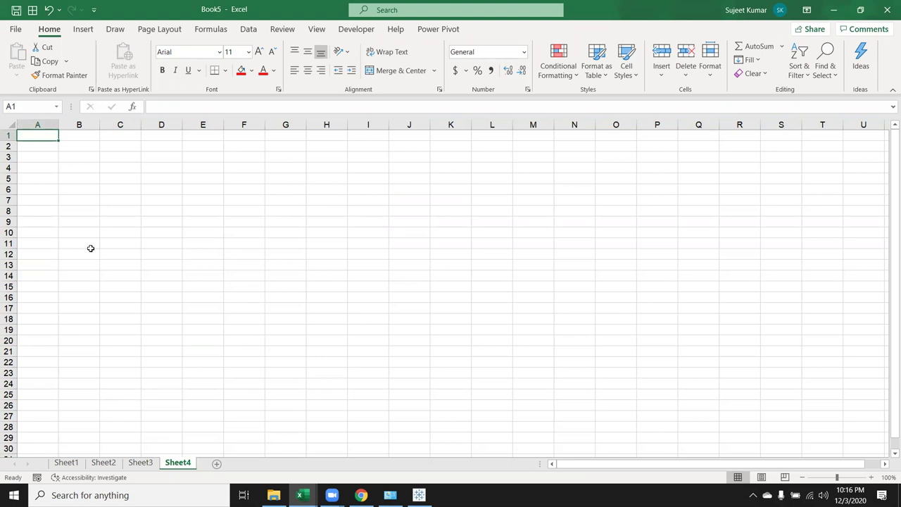
pyautogui.write('Name')
pyautogui.press('Tab')
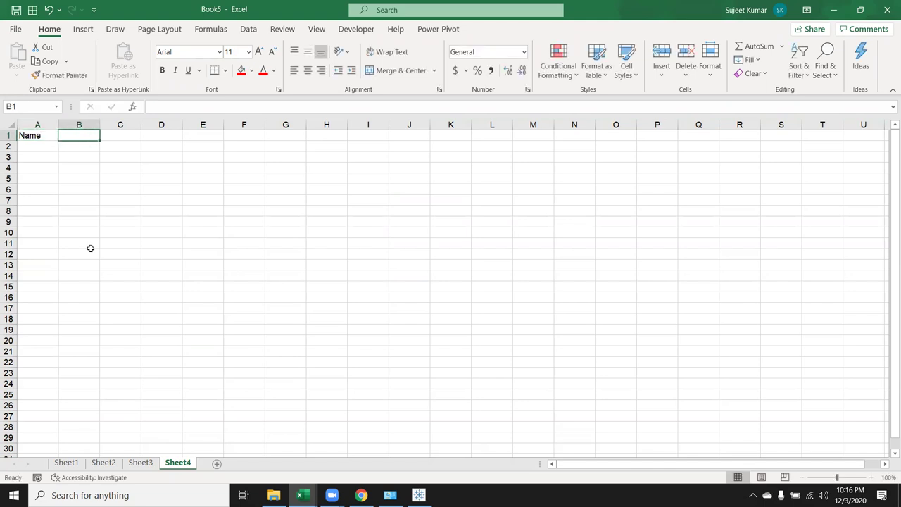
pyautogui.write('Qty')
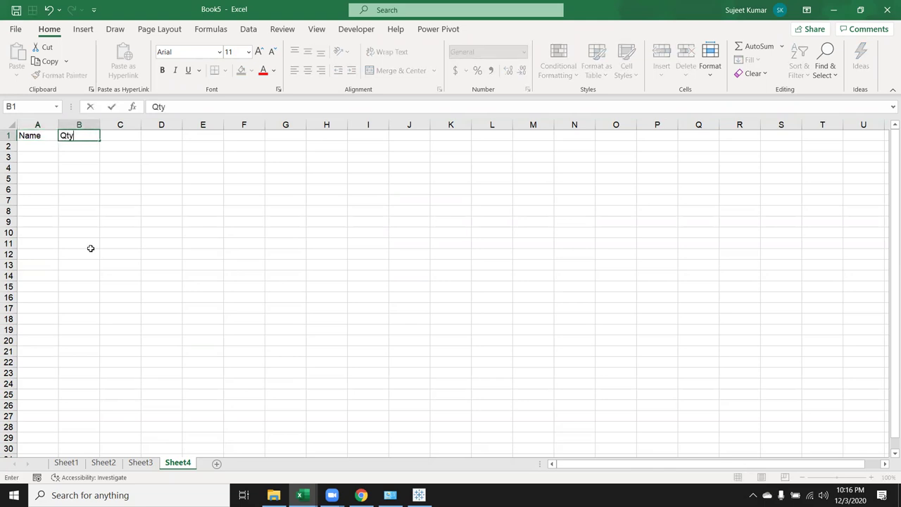
pyautogui.press('Tab')
pyautogui.write('MRP')
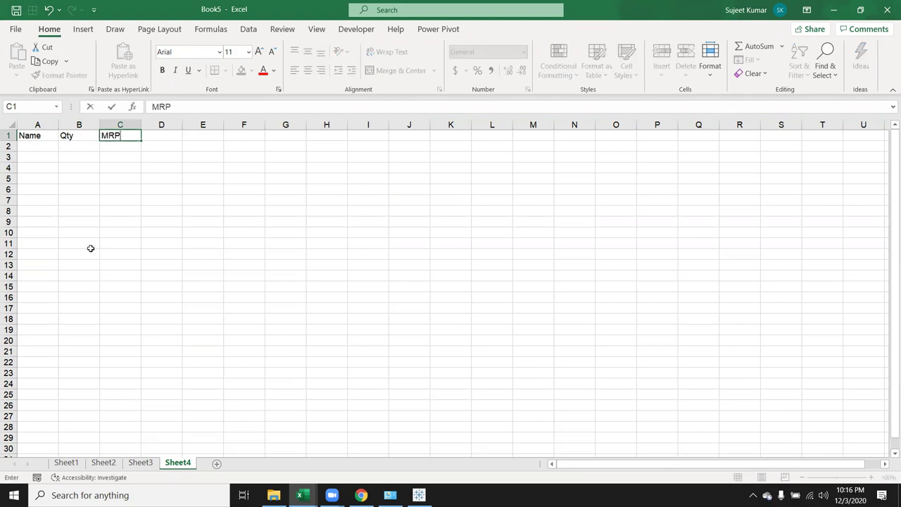
pyautogui.press('Tab')
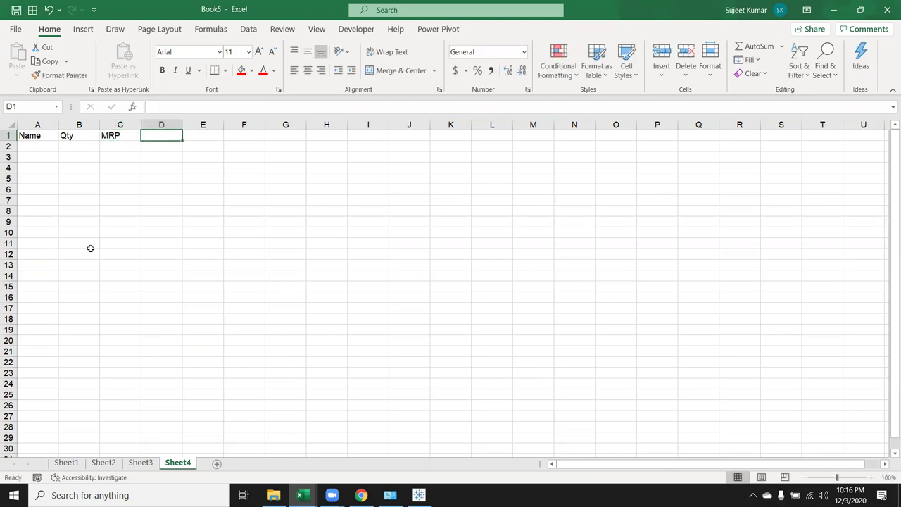
pyautogui.write('Amt')
pyautogui.press('Tab')
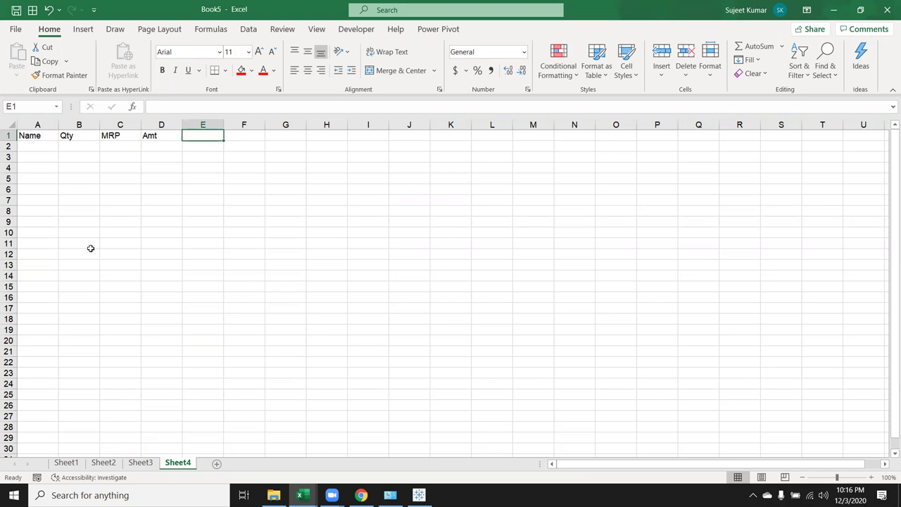
pyautogui.write('Tax')
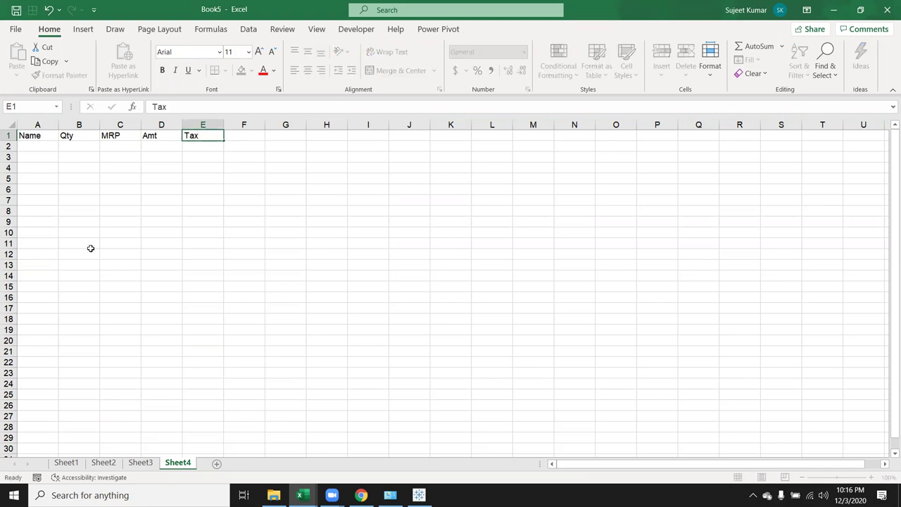
pyautogui.press('Tab')
pyautogui.write('Com')
pyautogui.press('Tab')
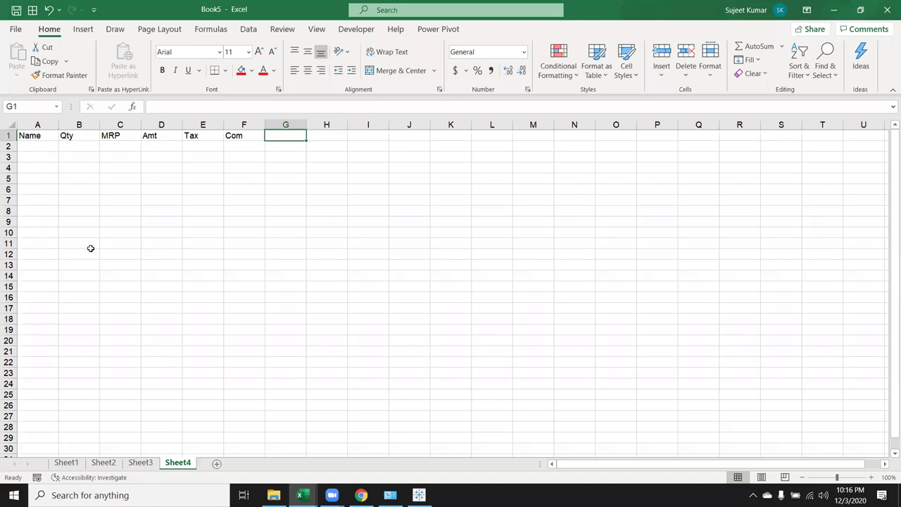
pyautogui.write('Total')
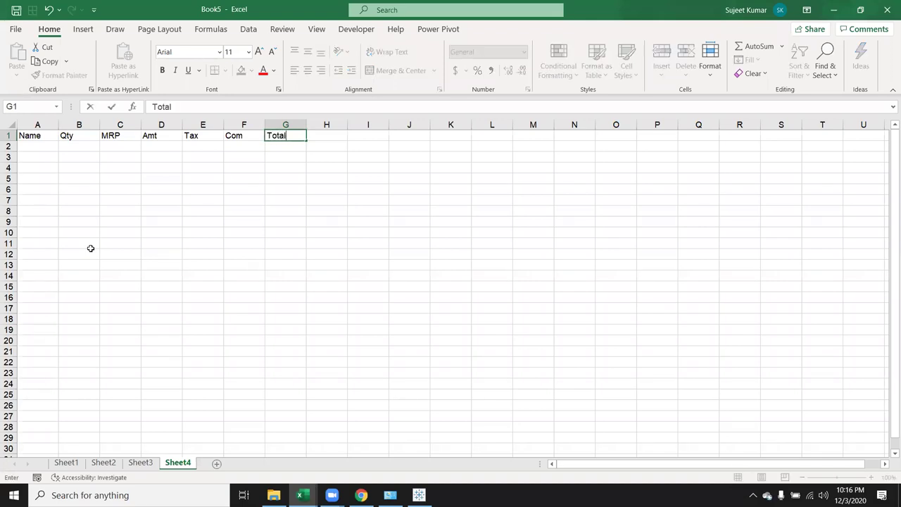
pyautogui.press('Tab')
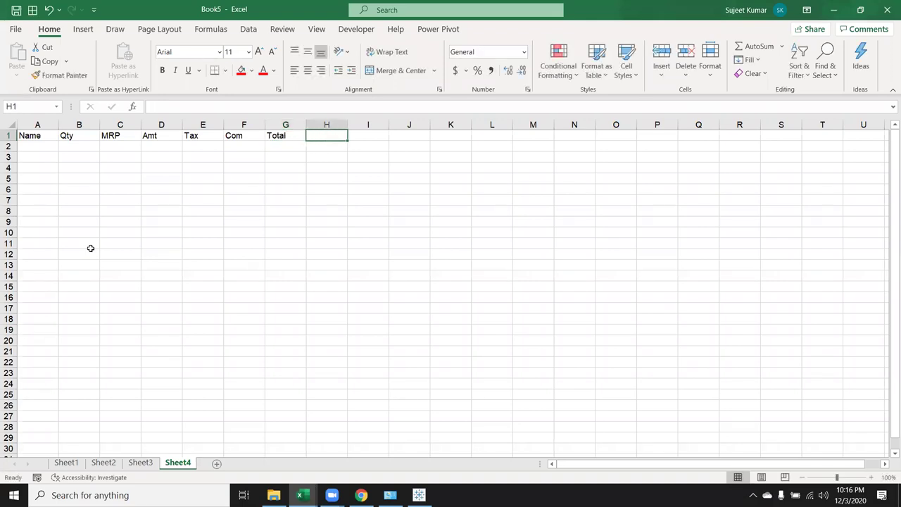
# Add the Date, Time and Zone headers in H1:J1.
pyautogui.write('Date')
pyautogui.press('Tab')
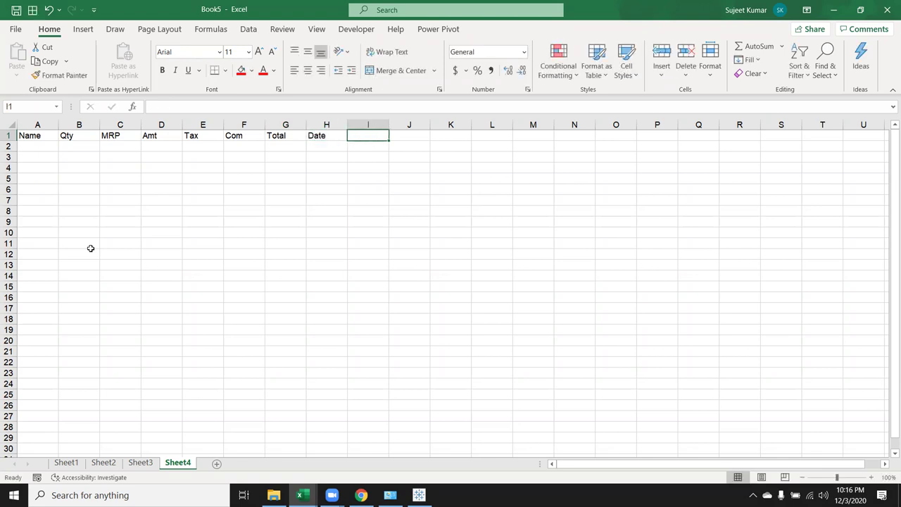
pyautogui.write('Time')
pyautogui.press('Tab')
pyautogui.write('Z')
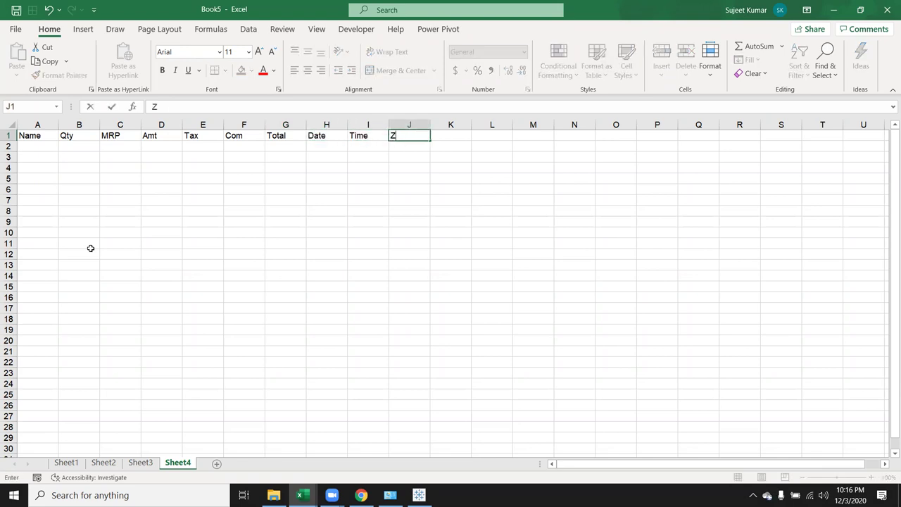
pyautogui.write('one')
pyautogui.press('Return')
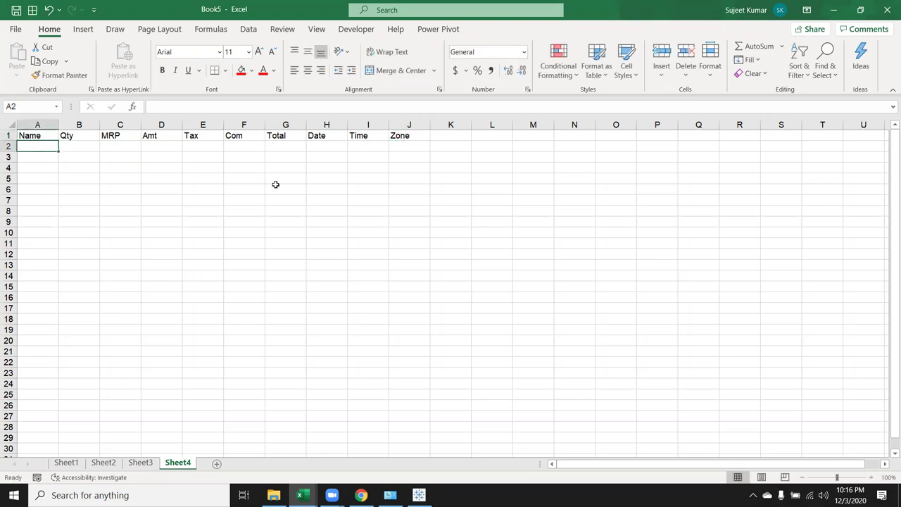
# Enter the Amt formula =B2*C2 in D2 and fill it down to row 17.
pyautogui.click(173, 145)
pyautogui.write('=')
pyautogui.press('Left')
pyautogui.press('Left')
pyautogui.write('*')
pyautogui.press('Left')
pyautogui.press('Return')
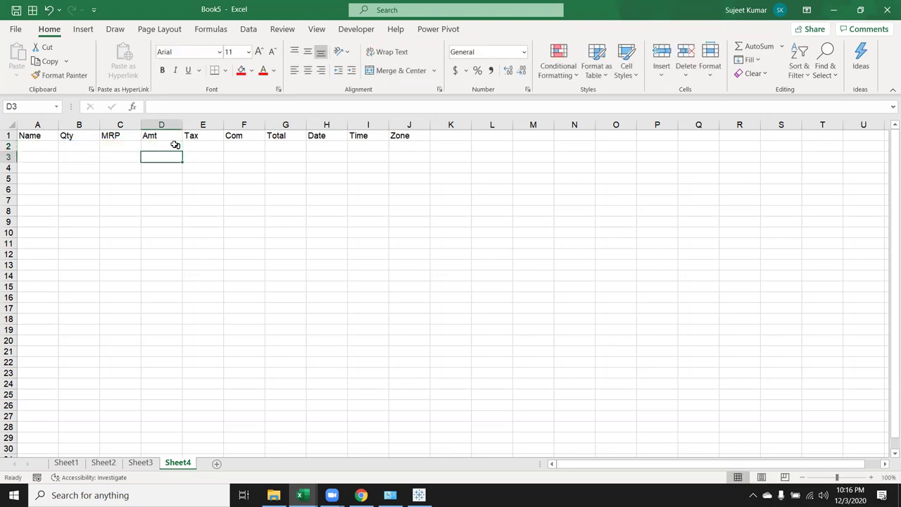
pyautogui.click(175, 145)
pyautogui.moveTo(182, 151); pyautogui.dragTo(172, 310)
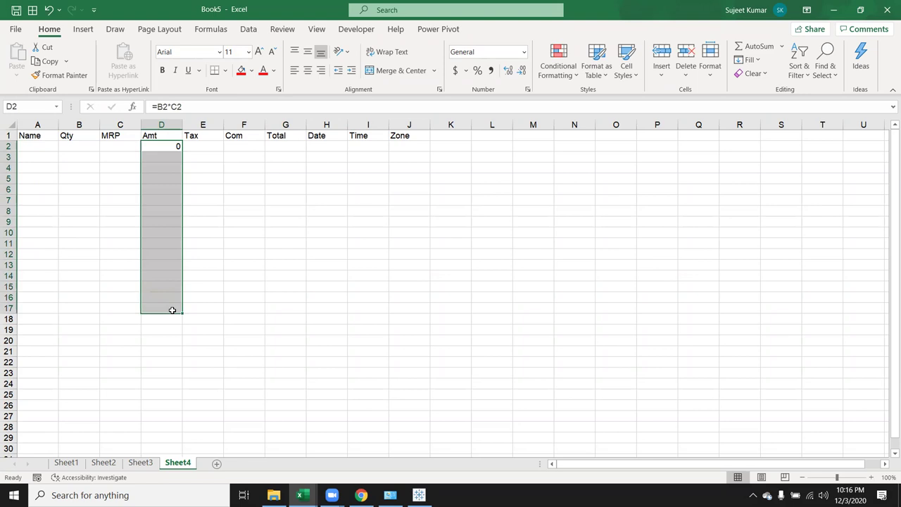
# Enter the 18% Tax formula =D2*18% in E2 and fill it down to row 17.
pyautogui.click(204, 146)
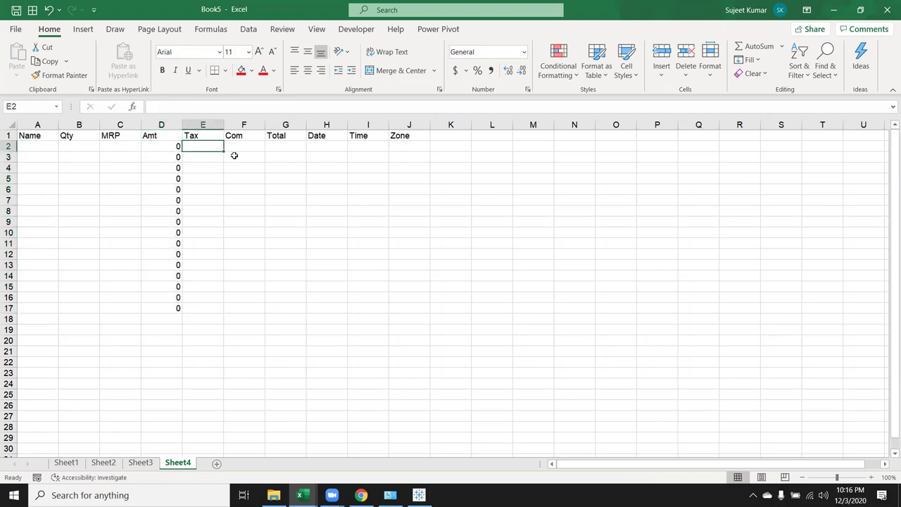
pyautogui.write('=')
pyautogui.press('Left')
pyautogui.write('*18')
pyautogui.press('Return')
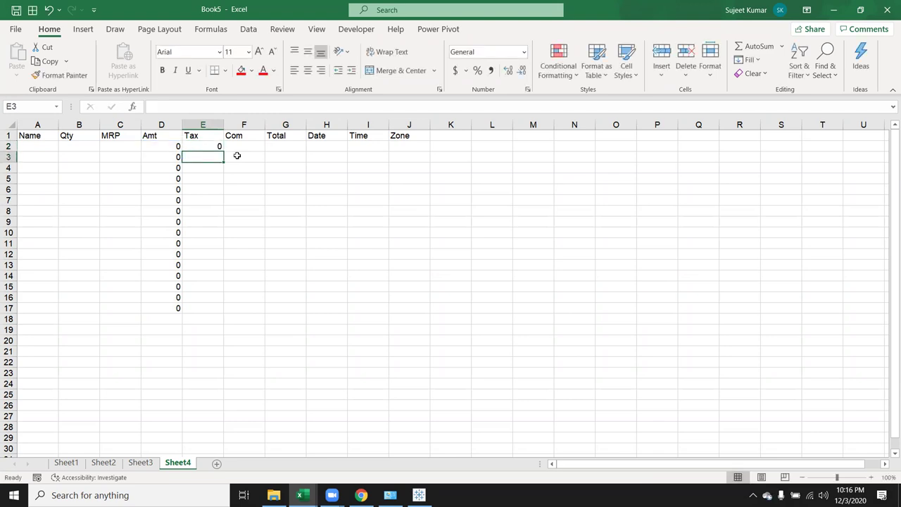
pyautogui.click(221, 146)
pyautogui.press('Down')
pyautogui.press('Right')
pyautogui.click(221, 145)
pyautogui.doubleClick(223, 150)
# Enter the Com formula =E2*2% in F2 and fill it down to row 17.
pyautogui.click(238, 148)
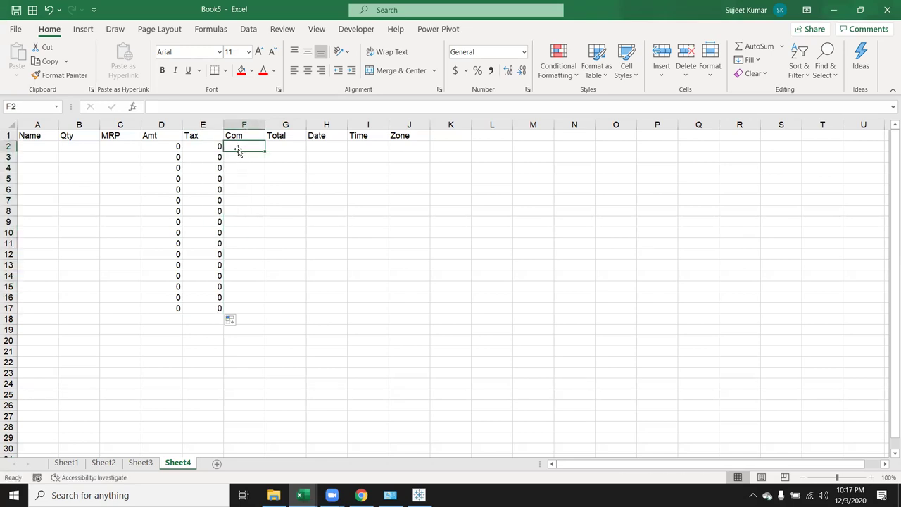
pyautogui.write('=')
pyautogui.press('Left')
pyautogui.write('*2%')
pyautogui.press('Return')
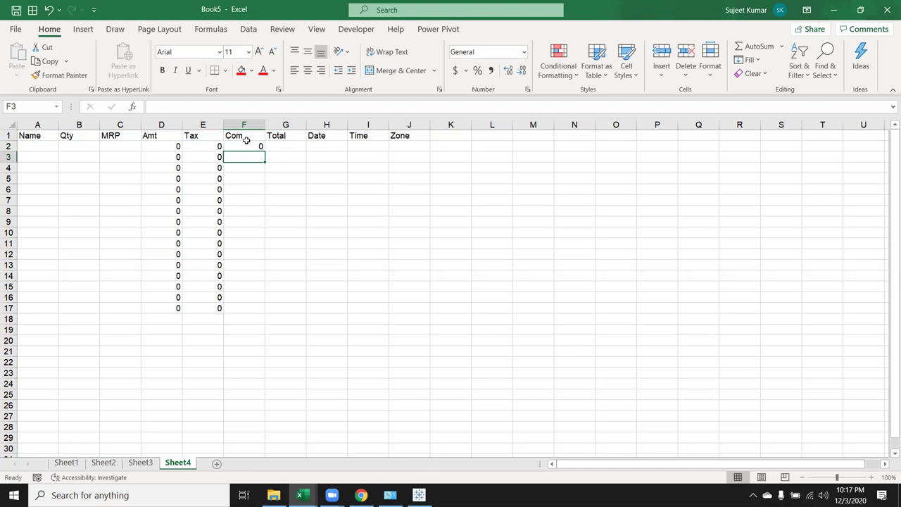
pyautogui.moveTo(246, 136); pyautogui.dragTo(257, 148)
pyautogui.click(255, 147)
pyautogui.doubleClick(264, 151)
# AutoSum Total =SUM(D2:F2) in G2 and fill it down to row 17.
pyautogui.click(289, 145)
pyautogui.hotkey('alt', '=')
pyautogui.press('Return')
pyautogui.click(288, 143)
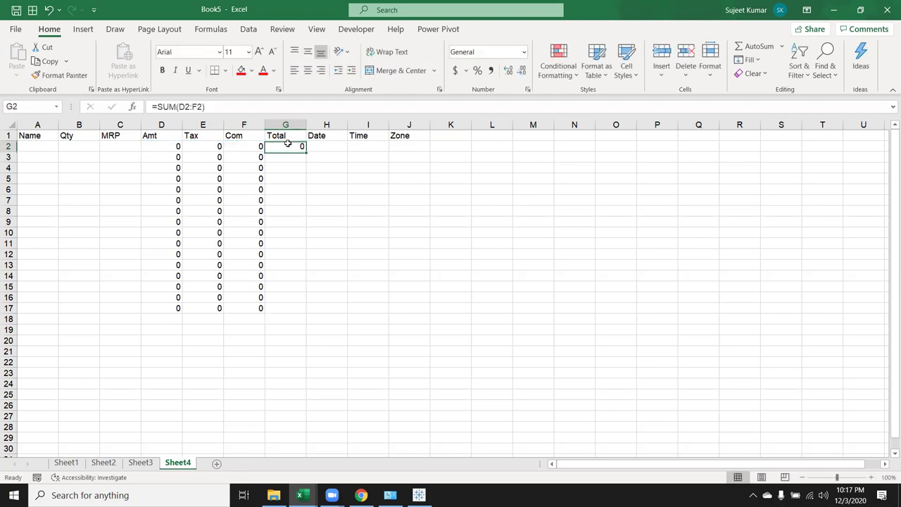
pyautogui.doubleClick(306, 152)
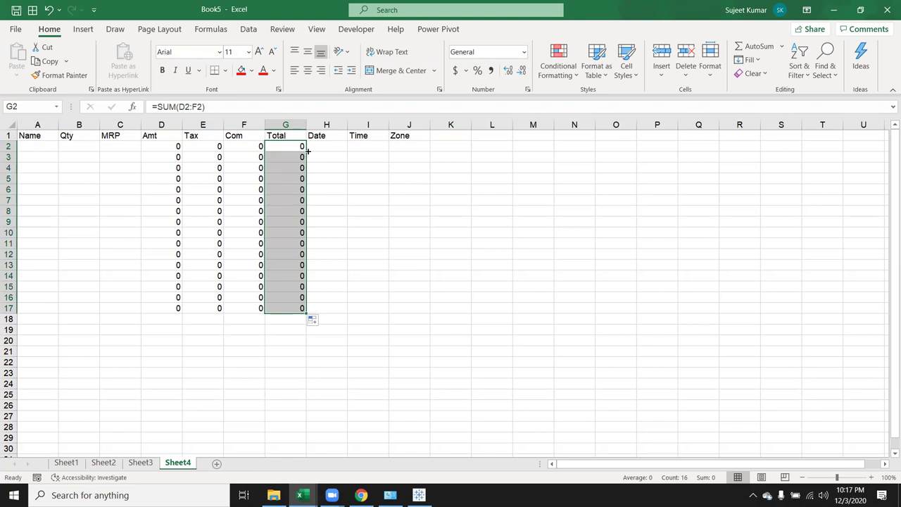
# Enter a name, Qty 20 and MRP 36 in A2:C2.
pyautogui.press('Home')
pyautogui.write('Puja')
pyautogui.press('Tab')
pyautogui.write('2')
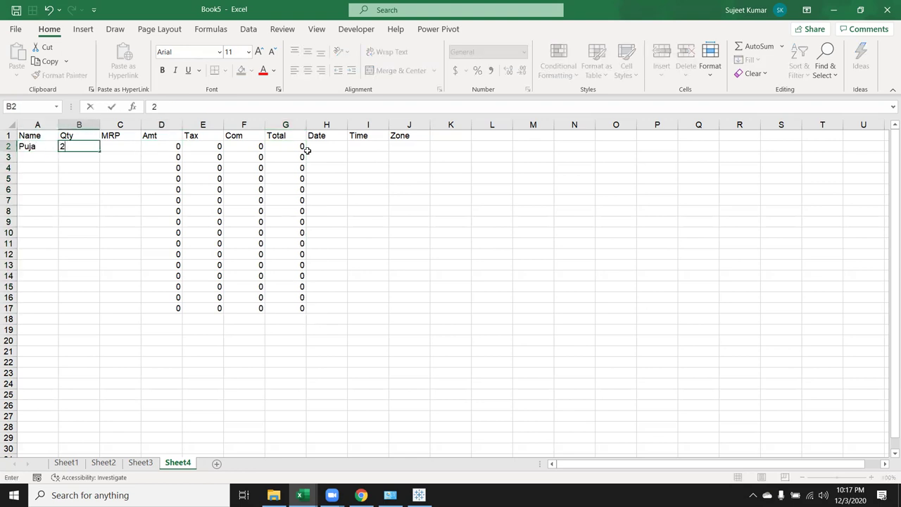
pyautogui.write('0')
pyautogui.press('Tab')
pyautogui.write('36')
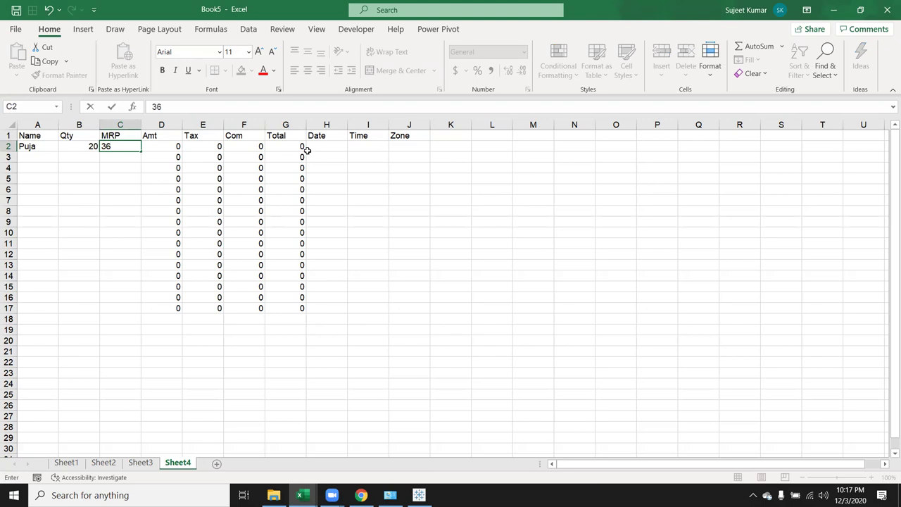
pyautogui.press('Tab')
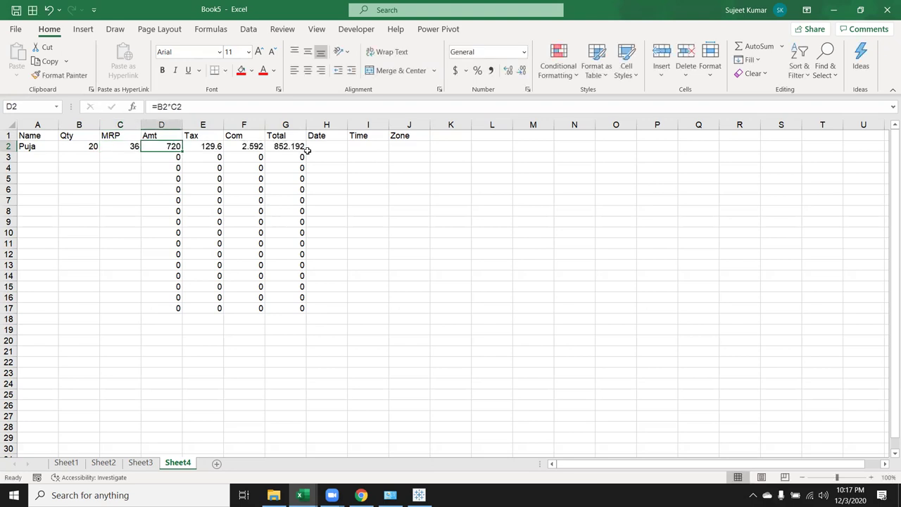
# Insert today's date in H2 and the current time in I2.
pyautogui.press('Tab')
pyautogui.press('Tab')
pyautogui.press('Tab')
pyautogui.press('Tab')
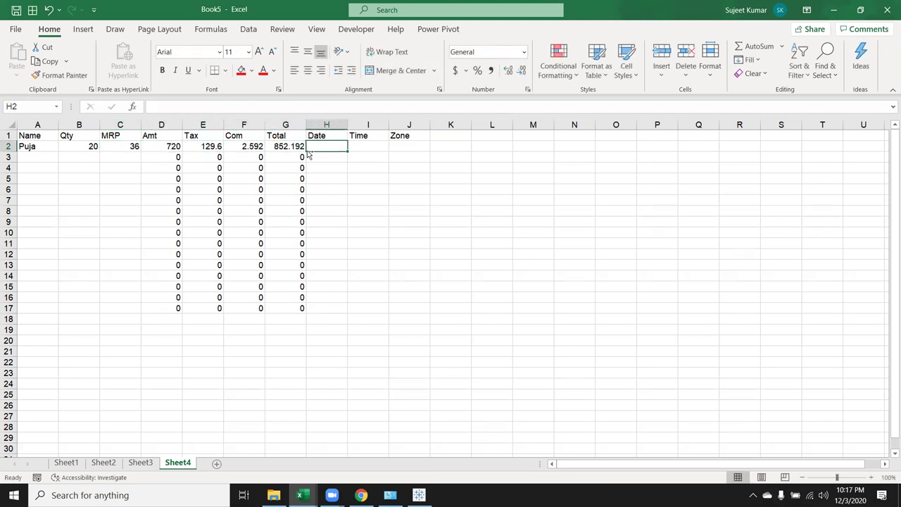
pyautogui.hotkey('ctrl', ';')
pyautogui.press('Tab')
pyautogui.hotkey('ctrl', 'shift', ';')
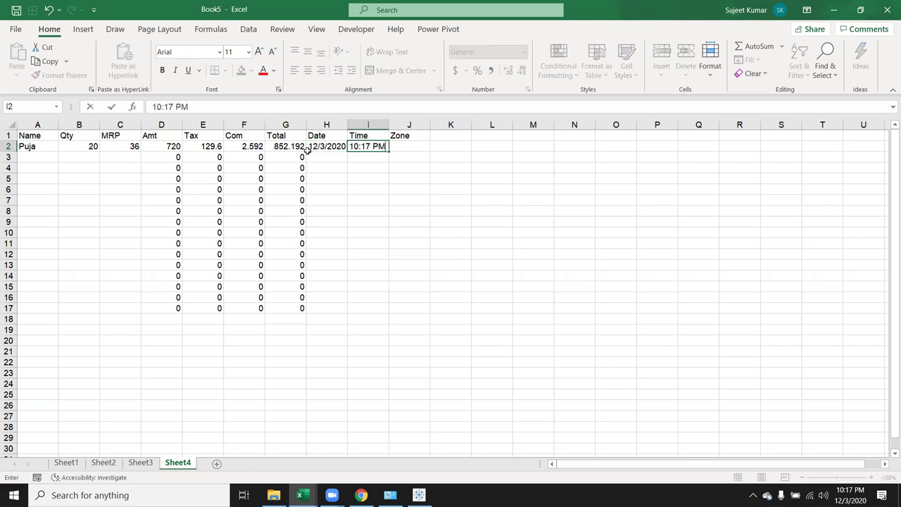
pyautogui.press('Tab')
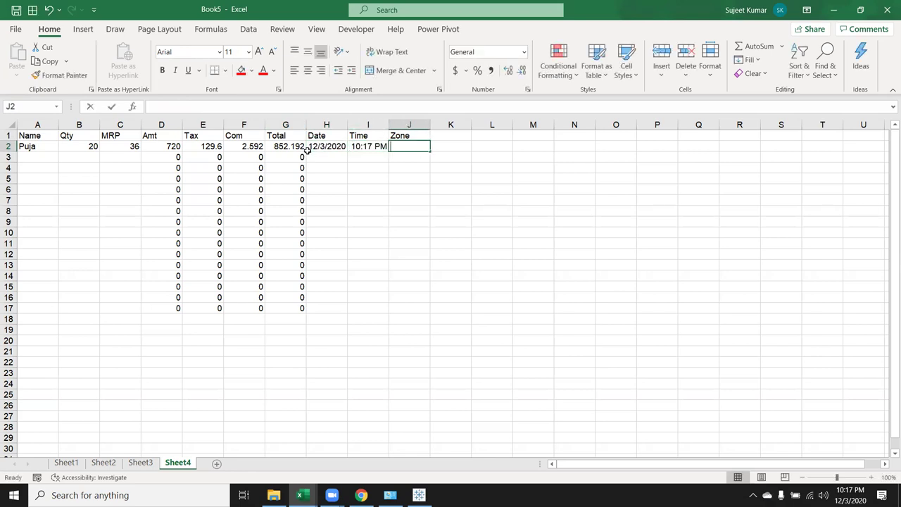
# Set the Zone in J2 to South, correcting the 'Zome' typo.
pyautogui.write('Zome')
pyautogui.press('Return')
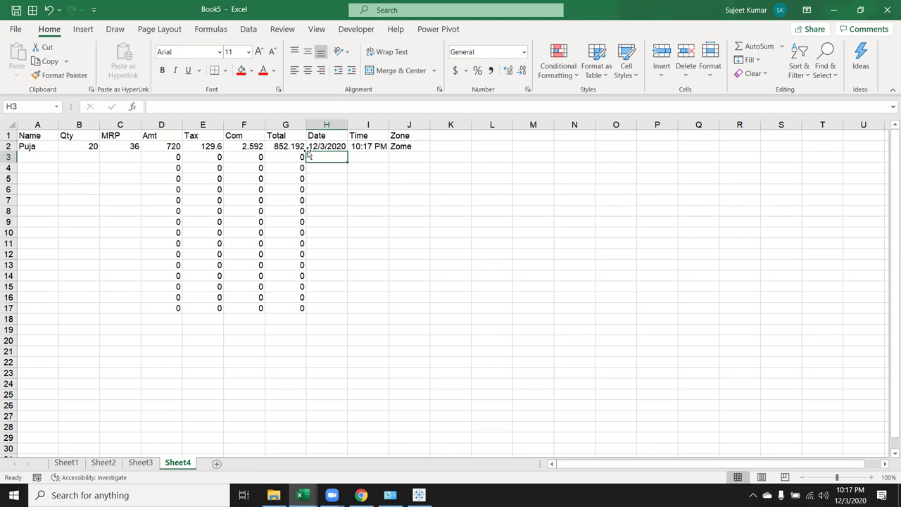
pyautogui.press('Up')
pyautogui.press('Right')
pyautogui.press('Right')
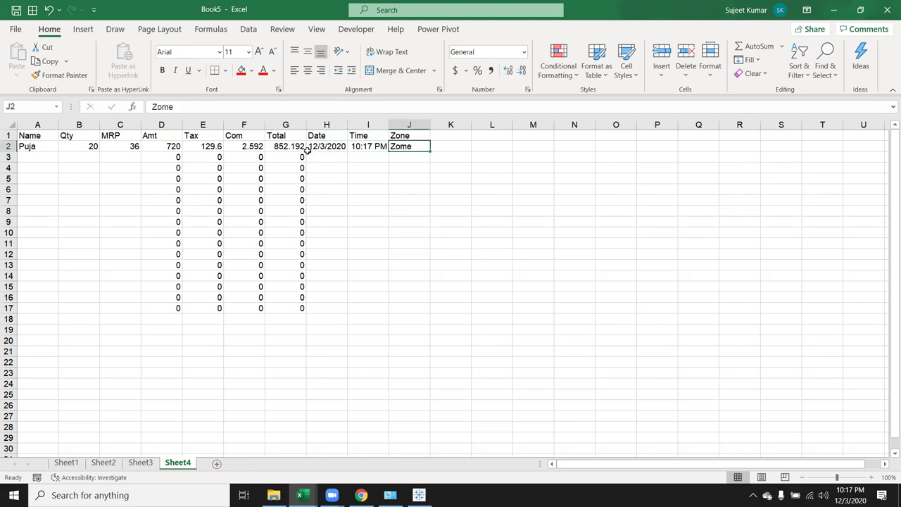
pyautogui.write('South')
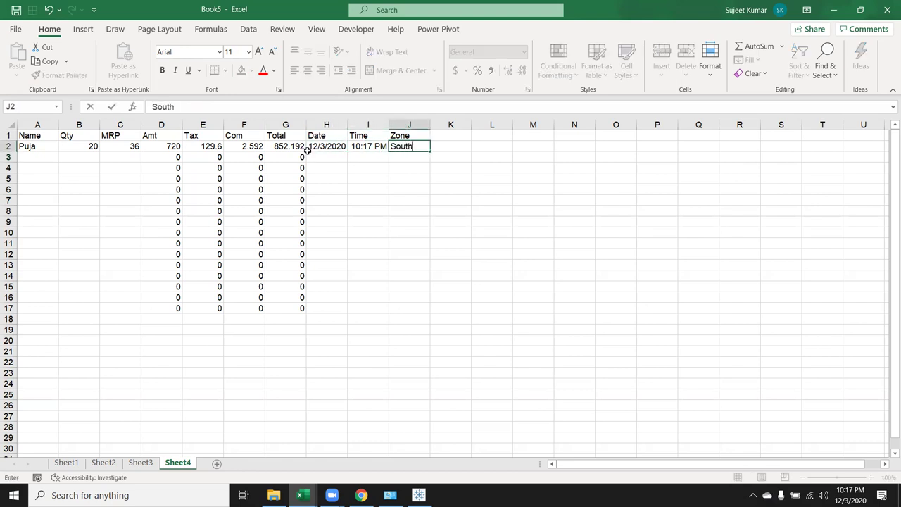
pyautogui.press('Return')
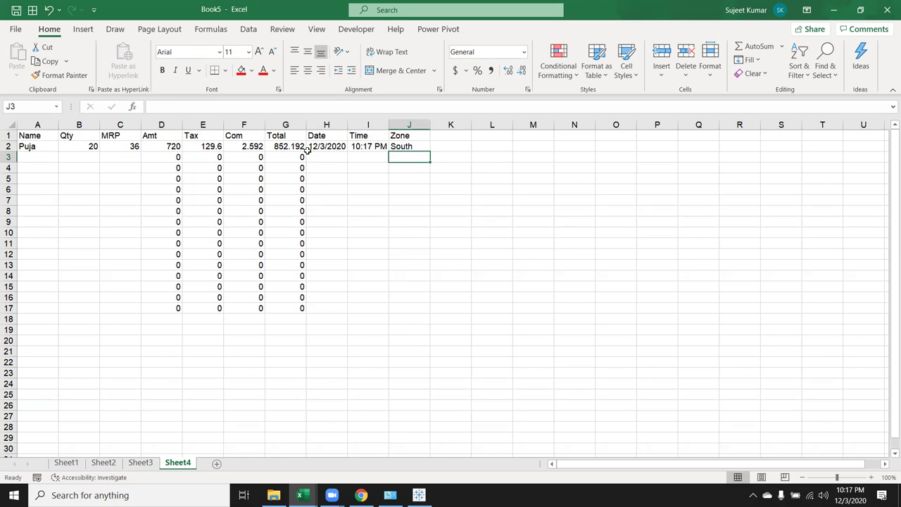
pyautogui.press('Left')
pyautogui.press('Left')
pyautogui.press('Left')
pyautogui.press('Left')
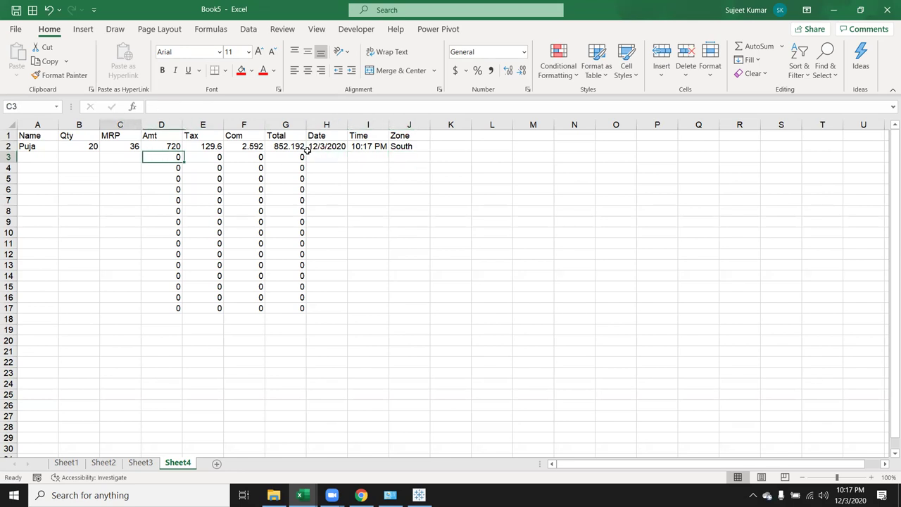
pyautogui.press('Left')
pyautogui.press('Left')
pyautogui.press('Left')
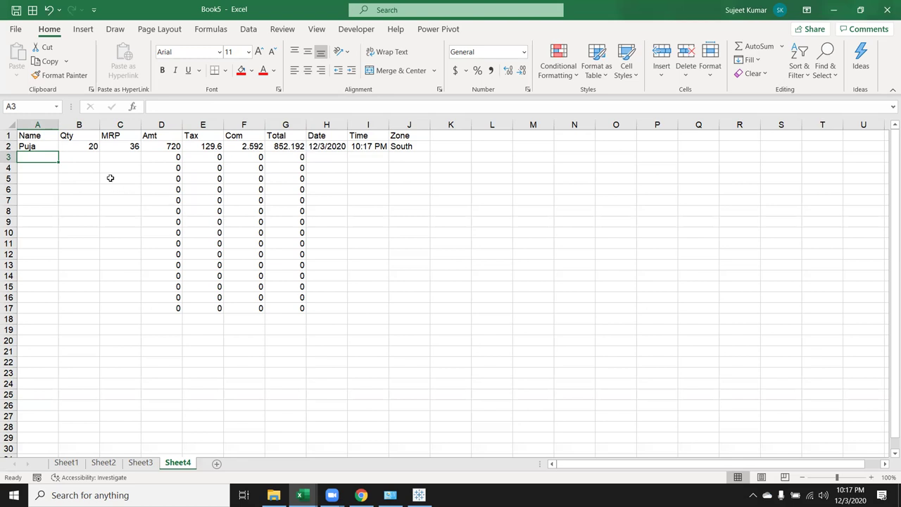
# Select the Date entry in H2 to check it.
pyautogui.click(121, 157)
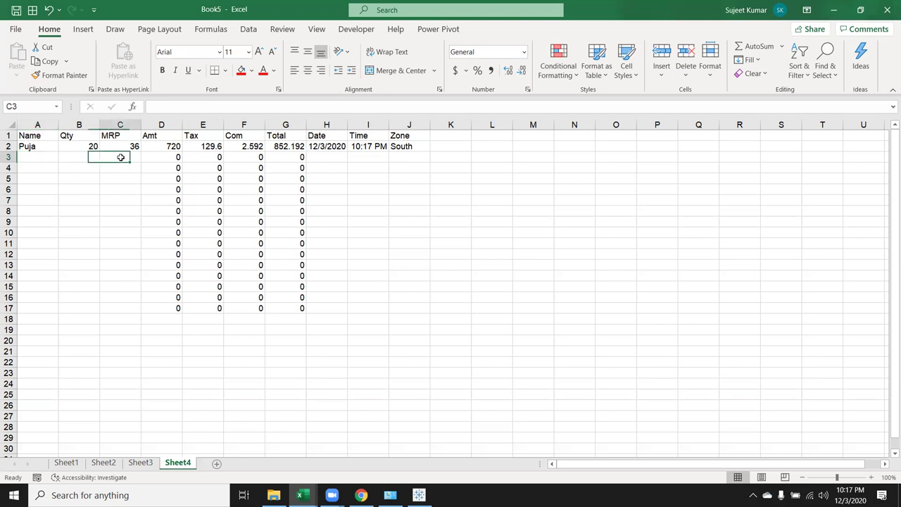
pyautogui.click(318, 149)
pyautogui.click(320, 161)
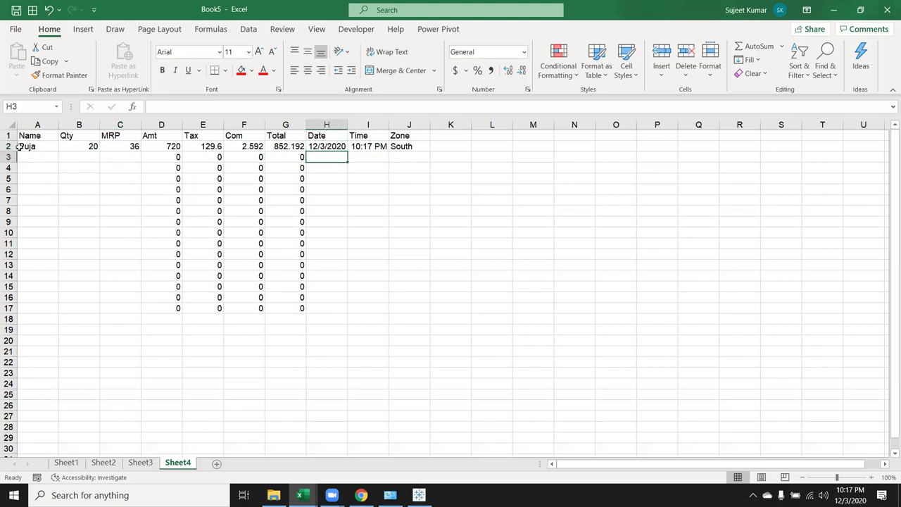
# Unlock every cell on Sheet4 through Format Cells > Protection.
pyautogui.click(10, 129)
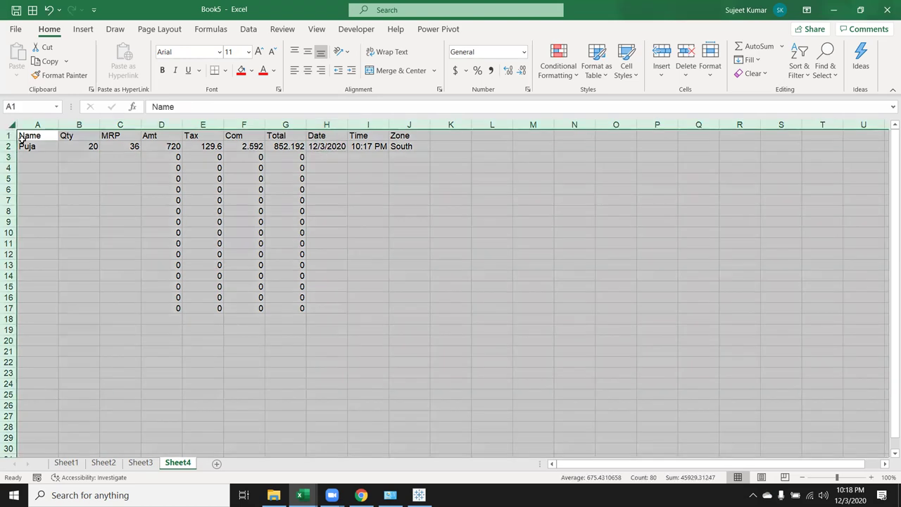
pyautogui.rightClick(115, 177)
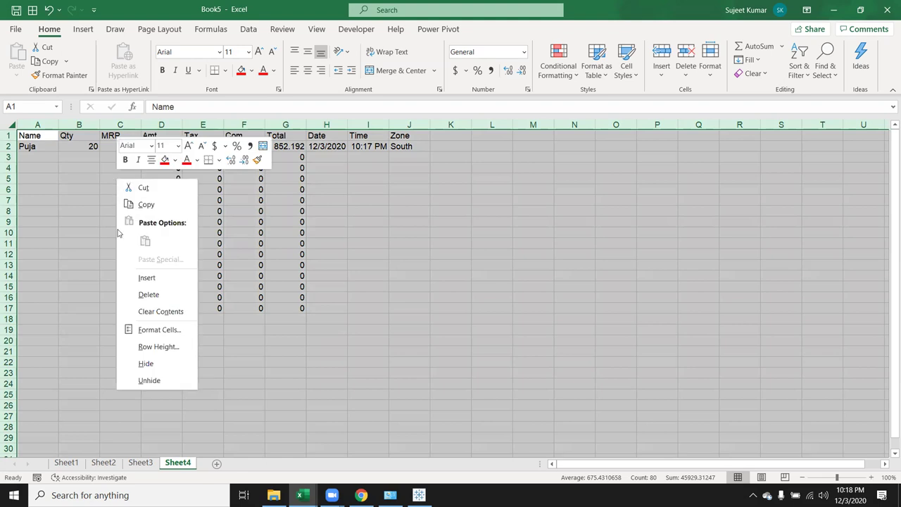
pyautogui.click(148, 330)
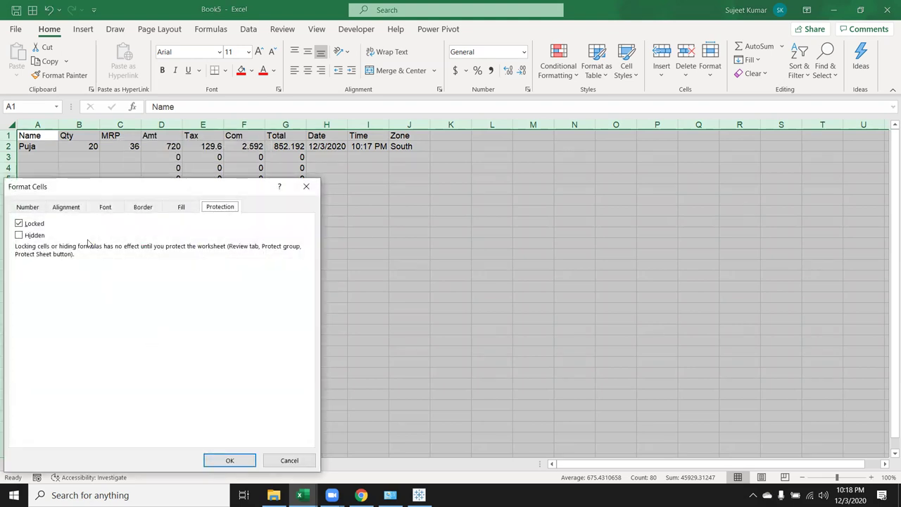
pyautogui.moveTo(103, 192); pyautogui.dragTo(582, 172)
pyautogui.click(498, 203)
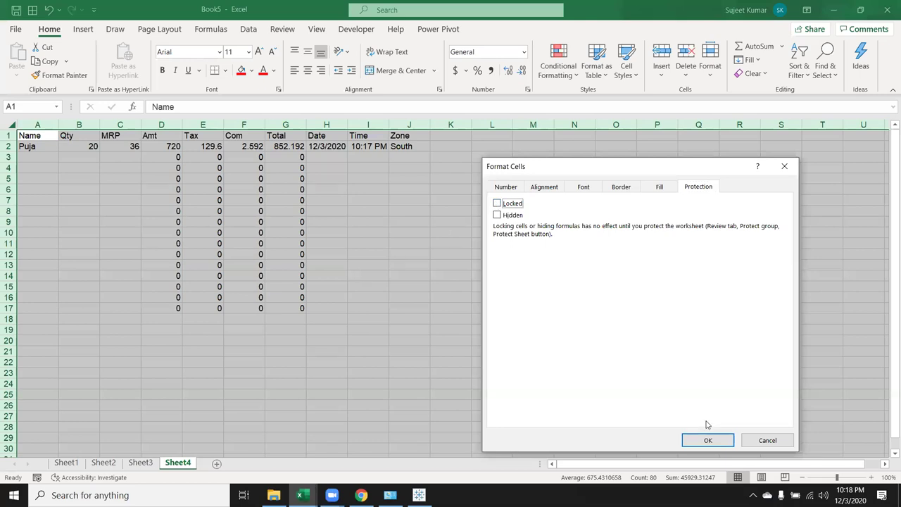
pyautogui.click(706, 440)
pyautogui.click(474, 328)
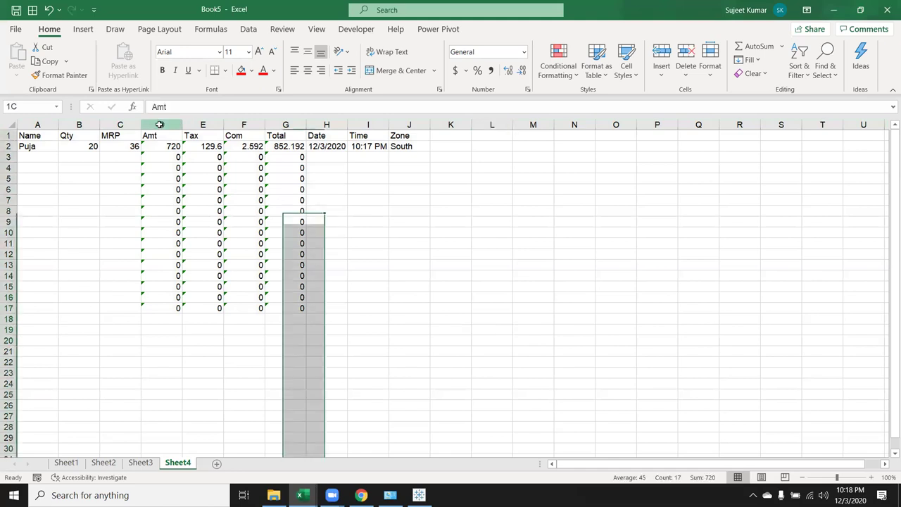
# Set the Amt through Total columns D–G to Locked.
pyautogui.moveTo(160, 125); pyautogui.dragTo(285, 125)
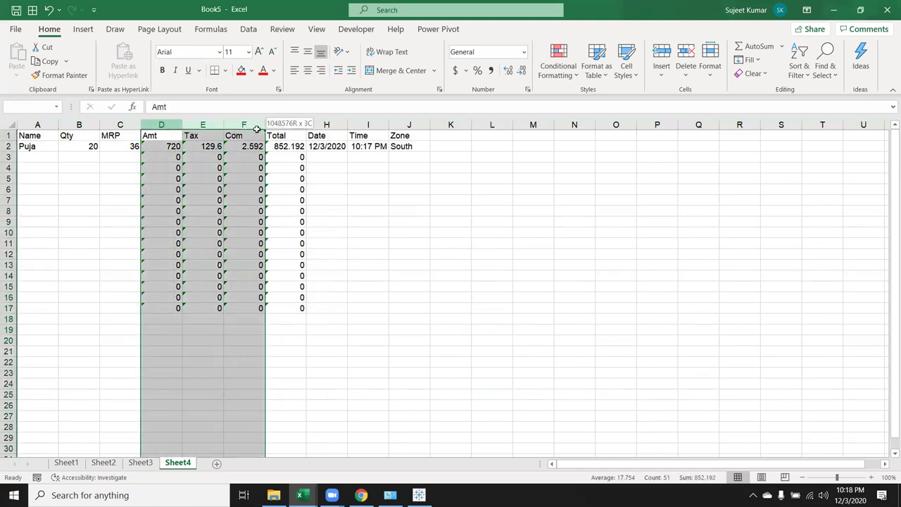
pyautogui.rightClick(280, 171)
pyautogui.click(323, 326)
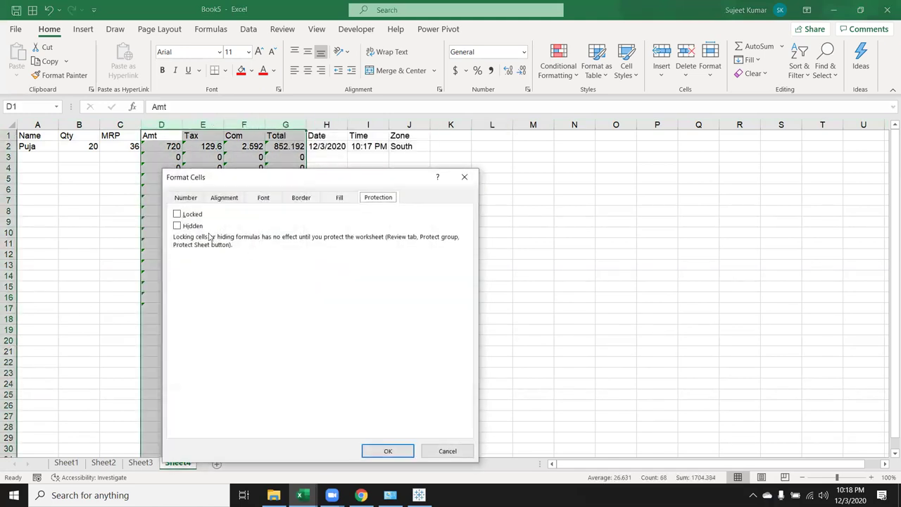
pyautogui.click(189, 215)
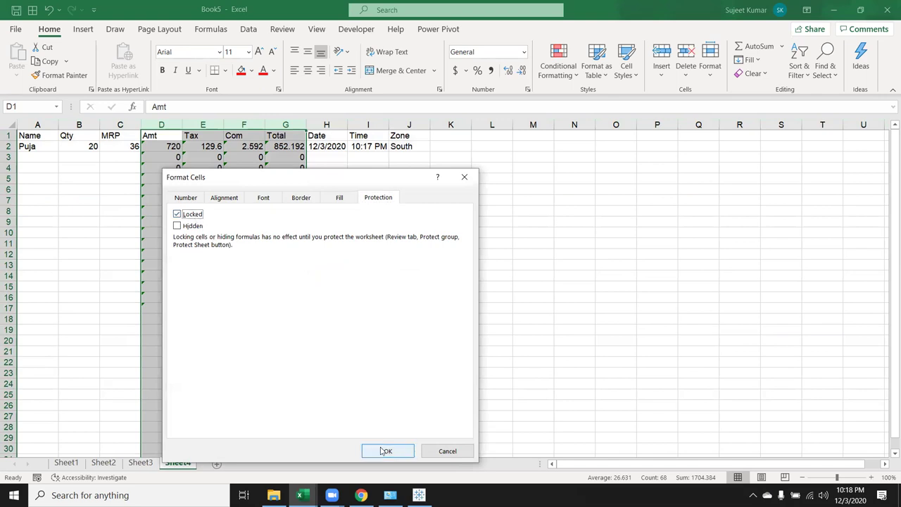
pyautogui.click(386, 452)
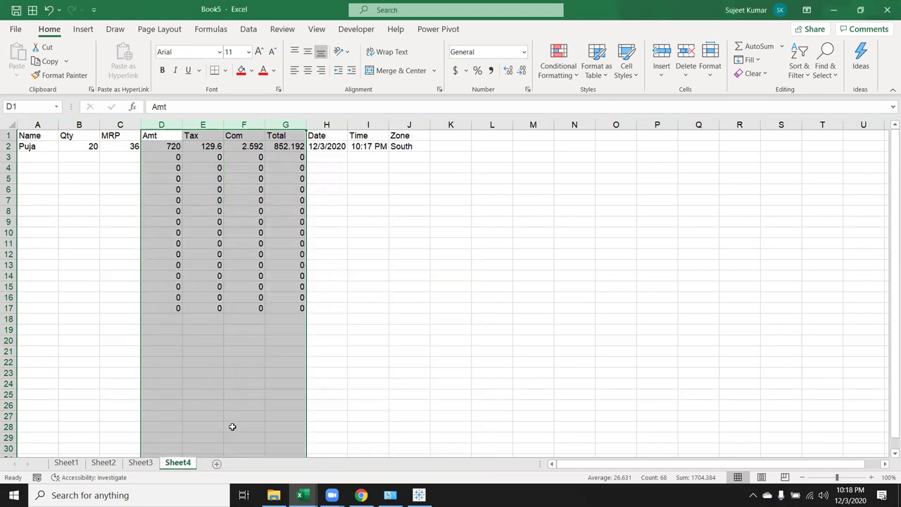
pyautogui.click(225, 386)
# Protect Sheet4 with 'Select locked cells' unchecked so only unlocked cells are selectable.
pyautogui.rightClick(173, 465)
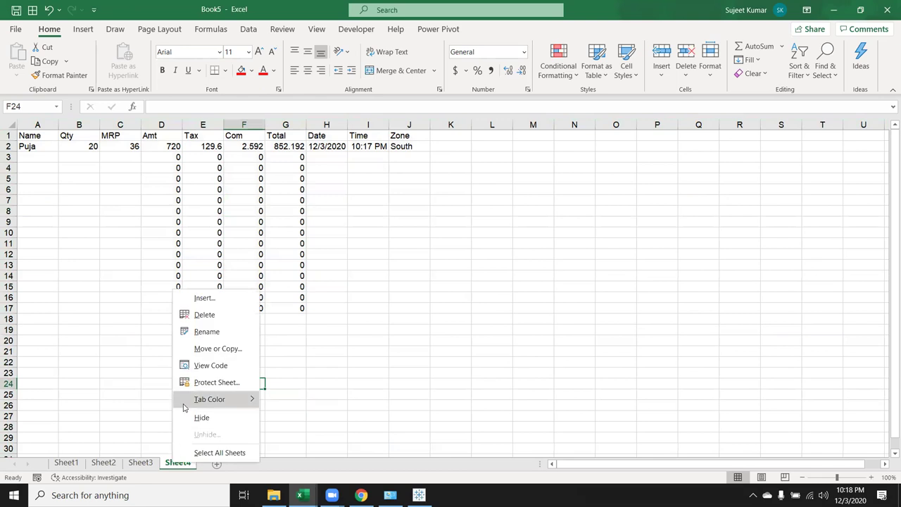
pyautogui.click(204, 382)
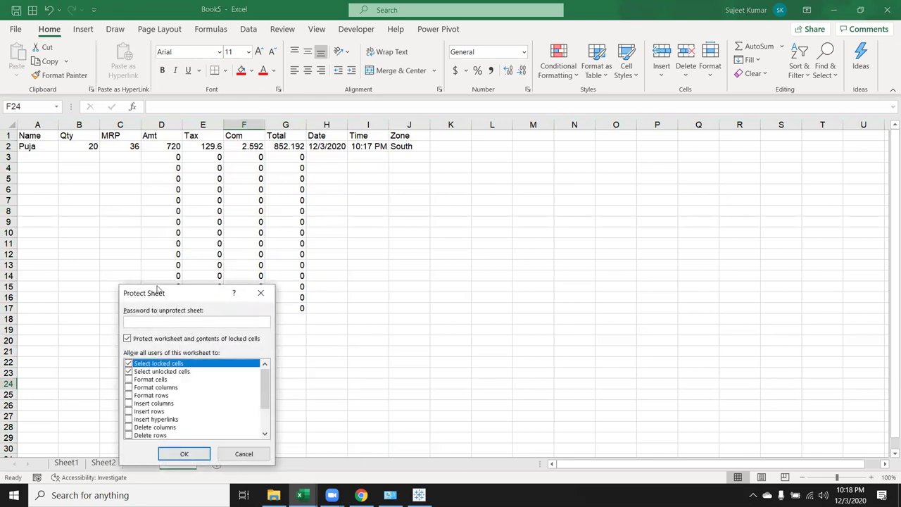
pyautogui.moveTo(152, 295); pyautogui.dragTo(360, 235)
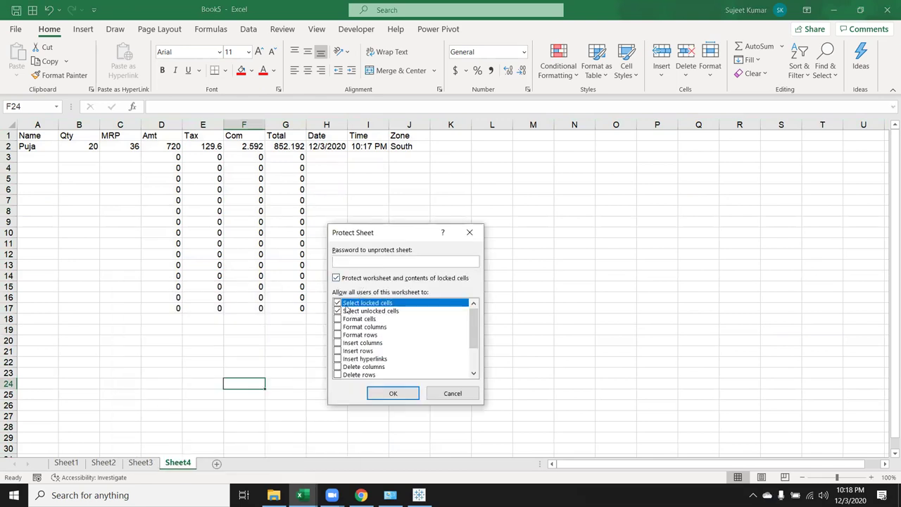
pyautogui.click(339, 304)
pyautogui.click(383, 394)
# Enter row 3's record: a name in A3, quantity 32, MRP 63 and today's date in H3.
pyautogui.click(51, 158)
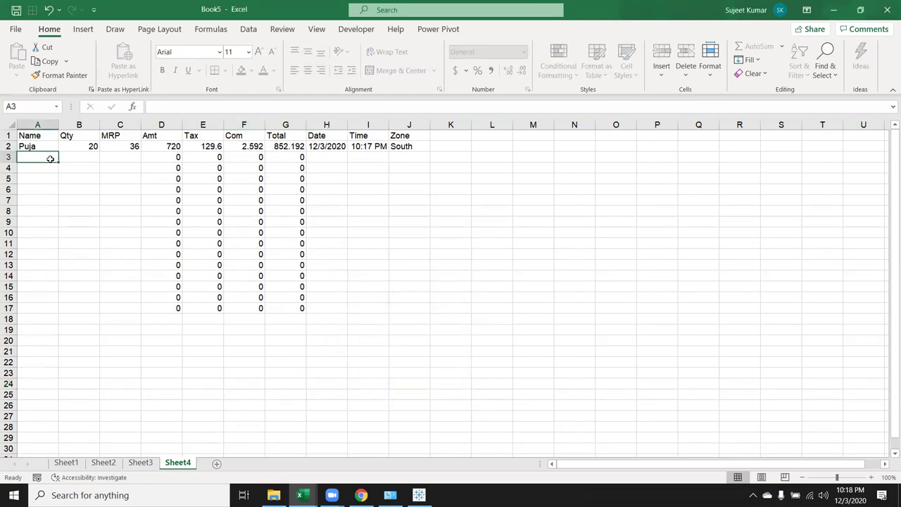
pyautogui.write('Uda')
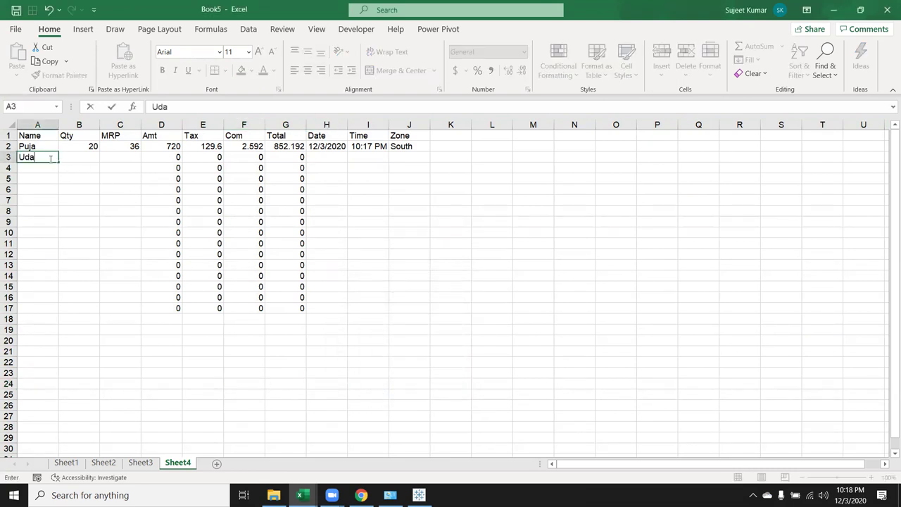
pyautogui.write('y')
pyautogui.press('Tab')
pyautogui.write('Mohan')
pyautogui.press('Tab')
pyautogui.press('Left')
pyautogui.write('32')
pyautogui.press('Tab')
pyautogui.write('63')
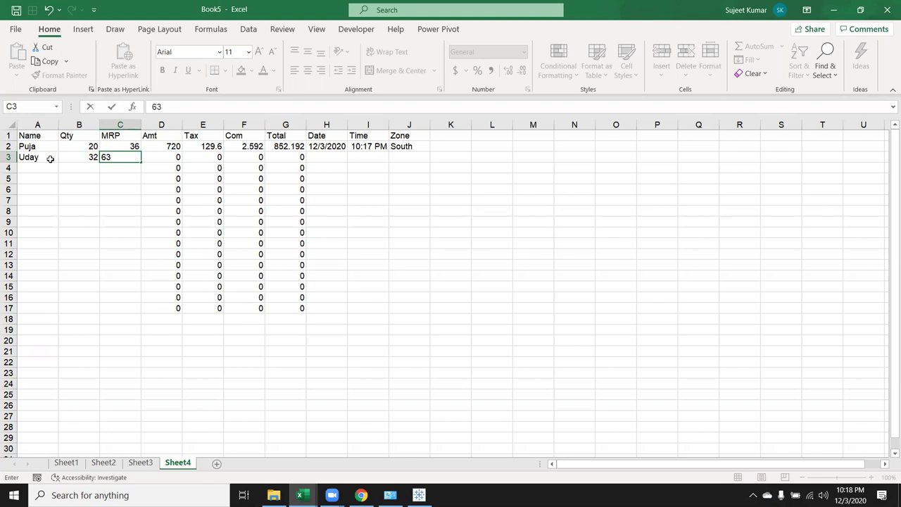
pyautogui.press('Tab')
pyautogui.hotkey('ctrl', ';')
pyautogui.press('Tab')
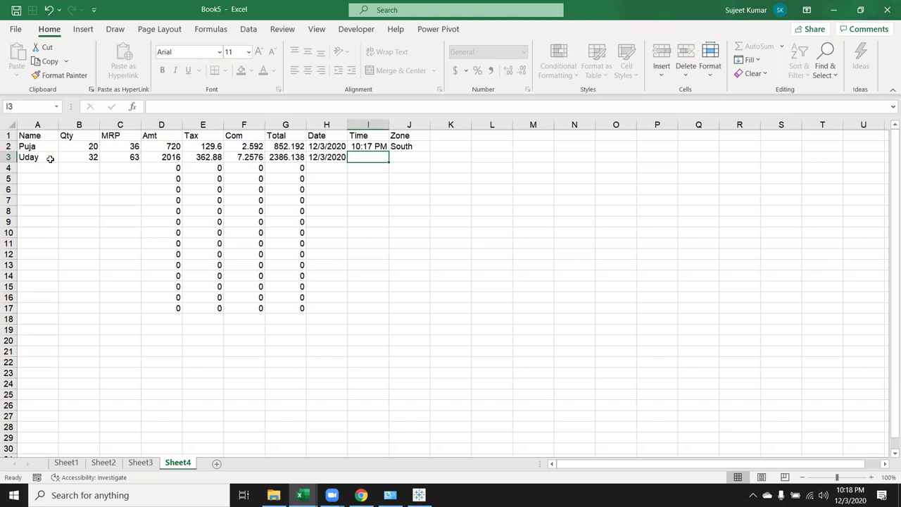
# Tab back and forth in row 4 to show the cursor skips locked columns D–G.
pyautogui.press('Return')
pyautogui.hotkey('shift', 'Tab')
pyautogui.press('Tab')
pyautogui.press('Tab')
pyautogui.hotkey('shift', 'Tab')
pyautogui.hotkey('shift', 'Tab')
pyautogui.press('Tab')
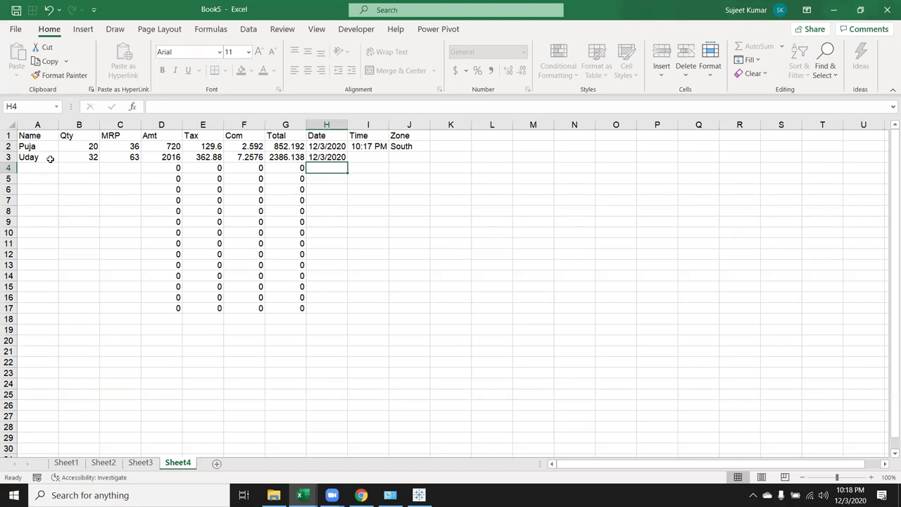
pyautogui.hotkey('shift', 'Tab')
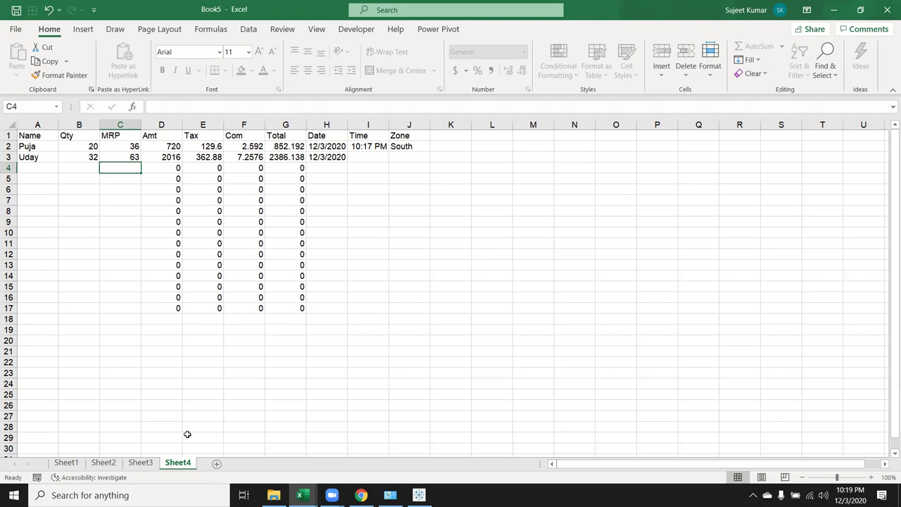
# Add a new sheet and type the label Name in B5.
pyautogui.click(217, 463)
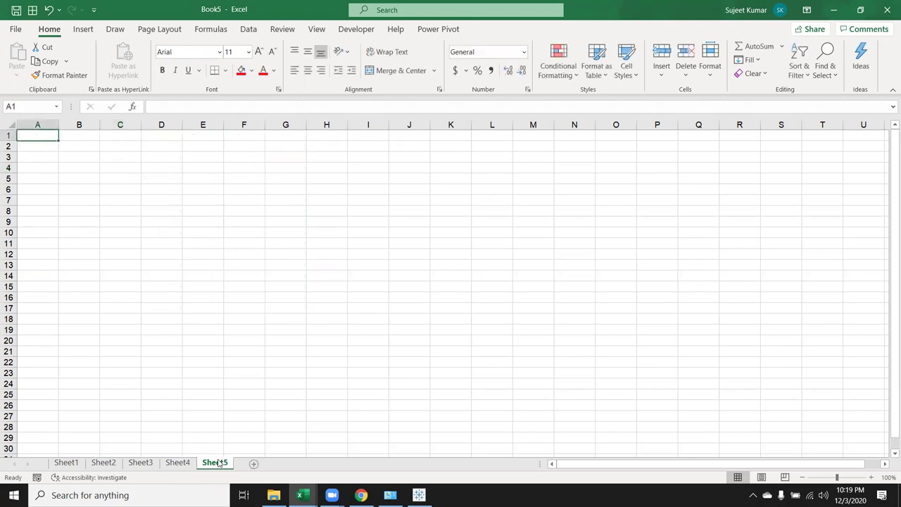
pyautogui.click(95, 176)
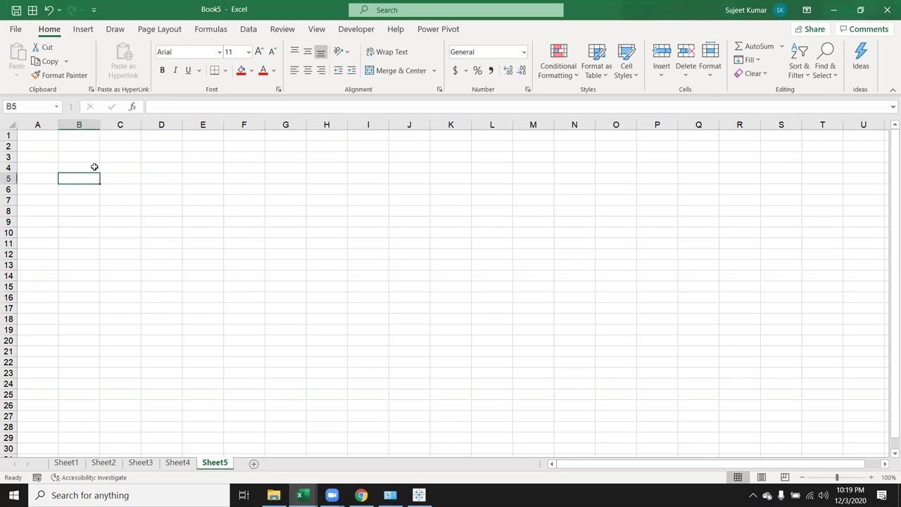
pyautogui.write('Name')
pyautogui.press('Return')
# Type the labels City in C7 and Amt in D9.
pyautogui.press('Down')
pyautogui.press('Right')
pyautogui.write('Co')
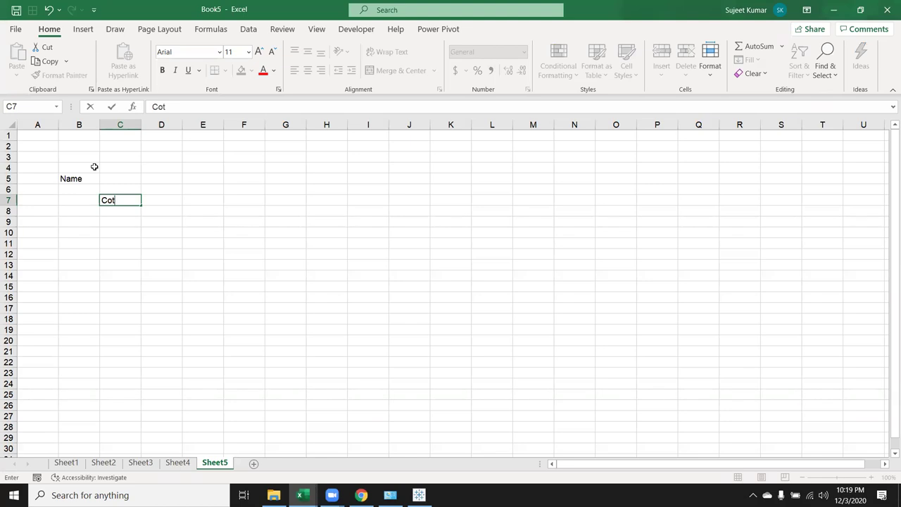
pyautogui.press('BackSpace')
pyautogui.press('BackSpace')
pyautogui.write('ity')
pyautogui.press('Return')
pyautogui.press('Right')
pyautogui.press('Down')
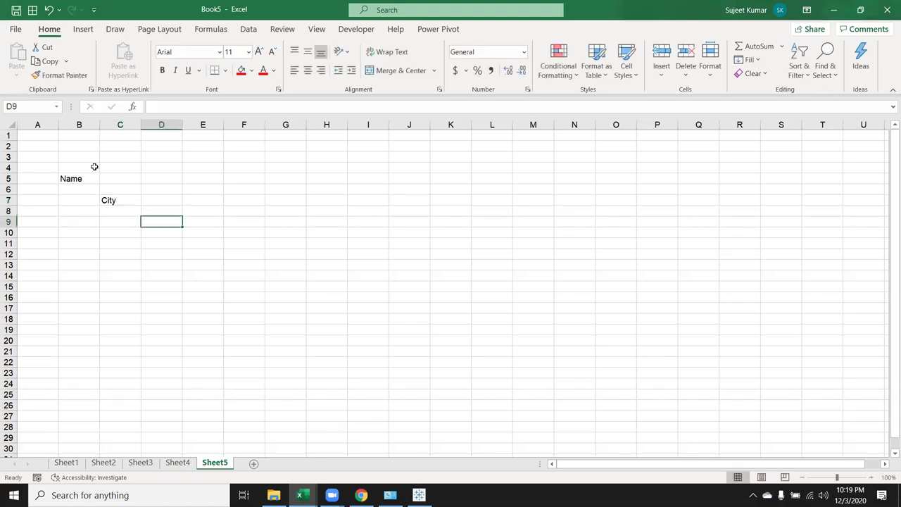
pyautogui.write('Amt')
pyautogui.press('Return')
# Fill cells C5, D7 and E9 red.
pyautogui.click(104, 181)
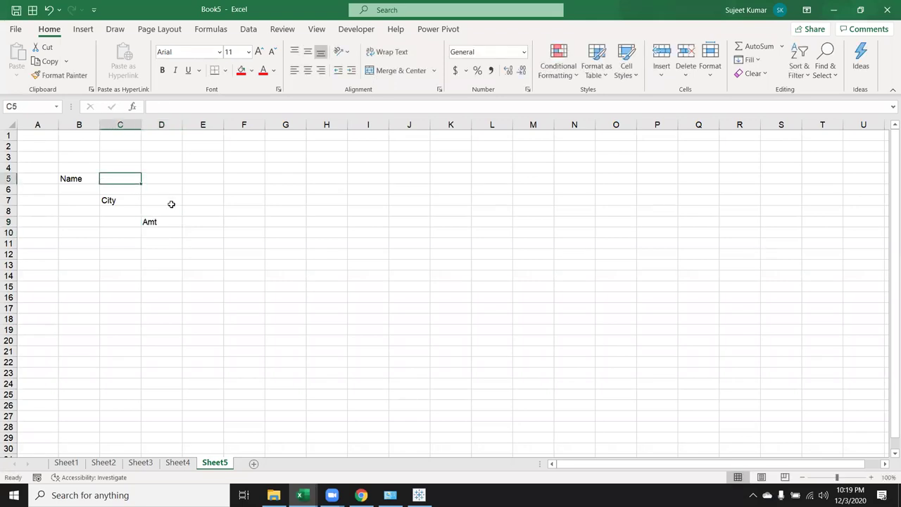
pyautogui.keyDown('ctrl'); pyautogui.click(177, 200); pyautogui.keyUp('ctrl')
pyautogui.keyDown('ctrl'); pyautogui.click(222, 223); pyautogui.keyUp('ctrl')
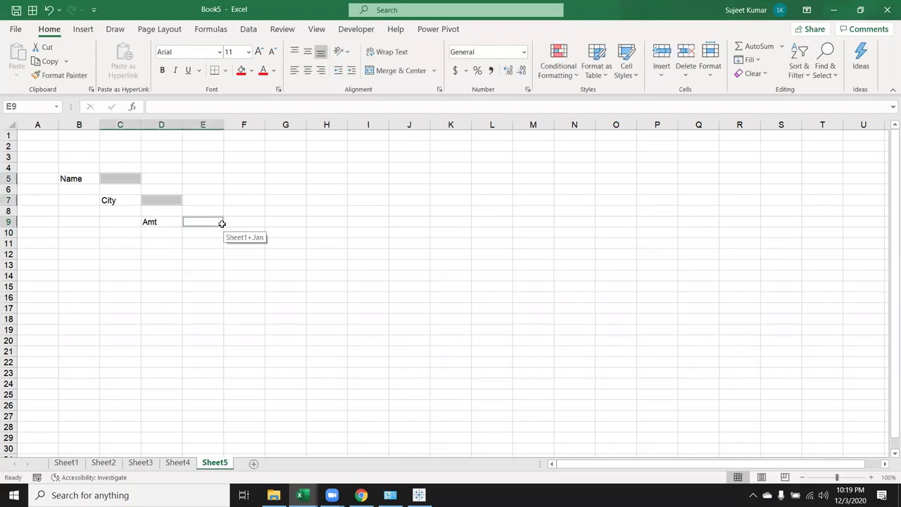
pyautogui.click(242, 70)
pyautogui.click(243, 168)
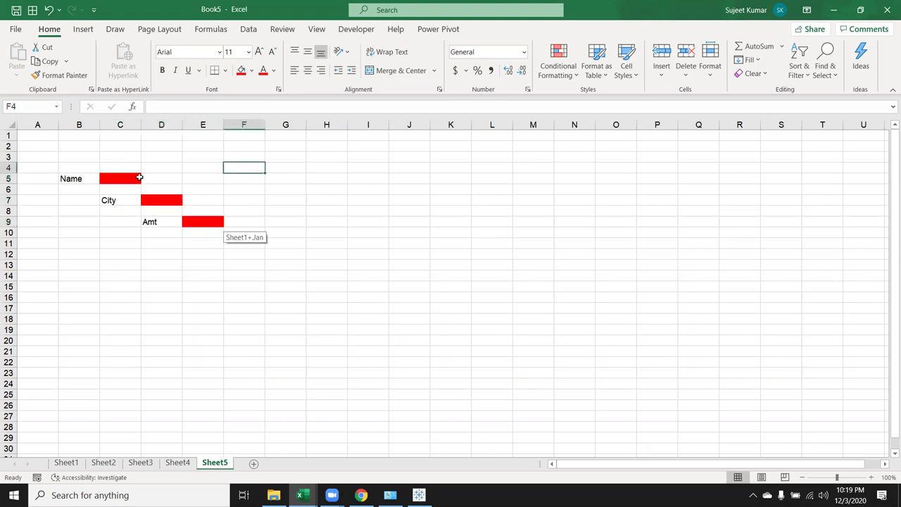
# Reselect the red cells C5 and D7 together.
pyautogui.click(139, 179)
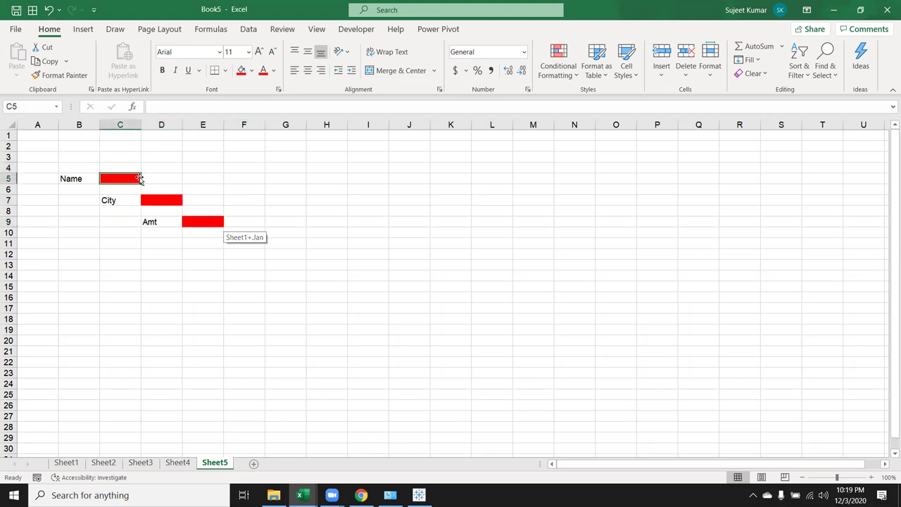
pyautogui.press('Return')
pyautogui.click(150, 200)
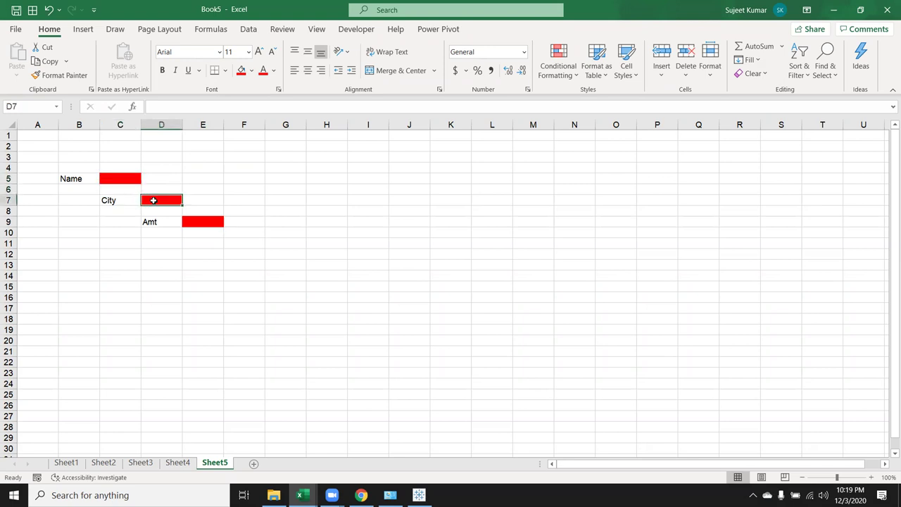
pyautogui.click(215, 220)
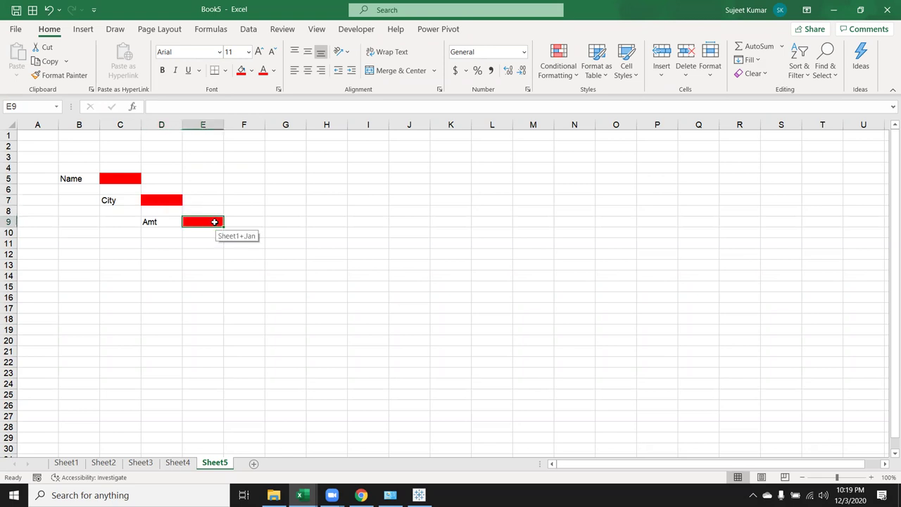
pyautogui.click(131, 181)
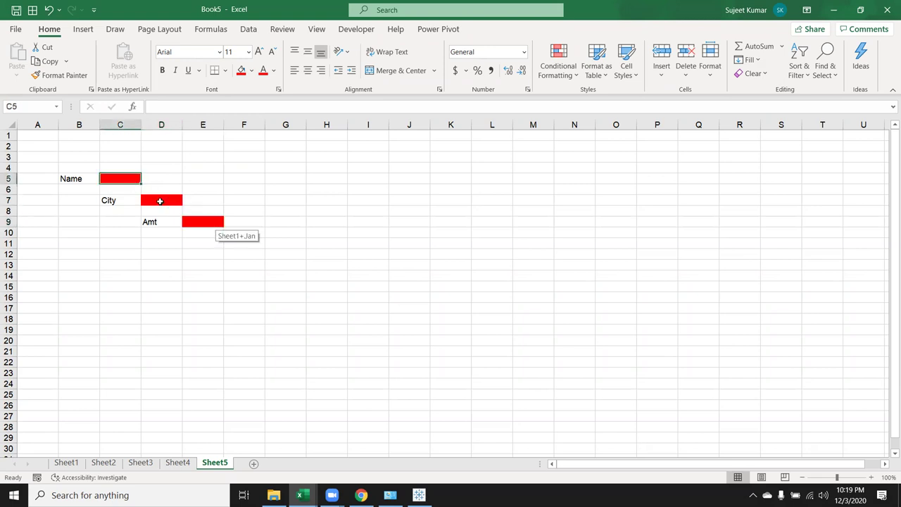
pyautogui.keyDown('ctrl'); pyautogui.click(161, 200); pyautogui.keyUp('ctrl')
# Unlock the red cells C5, D7 and E9 in Format Cells.
pyautogui.keyDown('ctrl'); pyautogui.click(207, 219); pyautogui.keyUp('ctrl')
pyautogui.rightClick(209, 224)
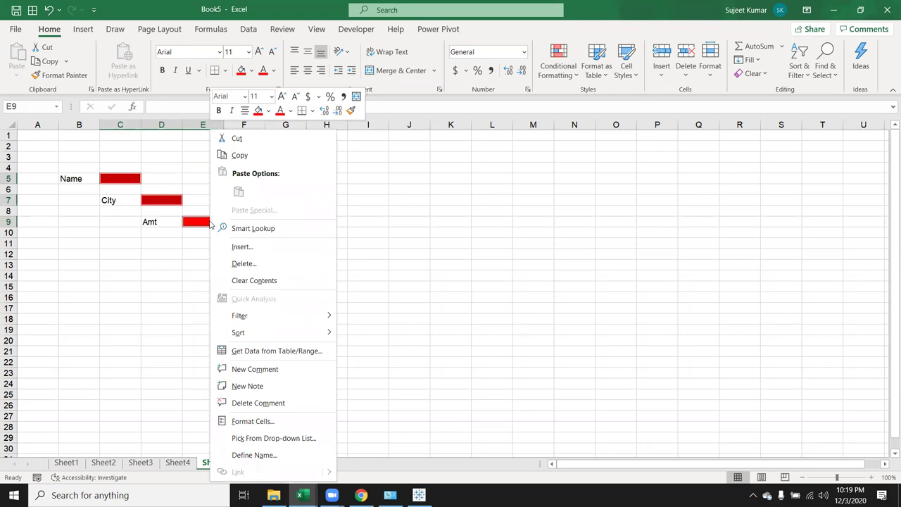
pyautogui.click(253, 421)
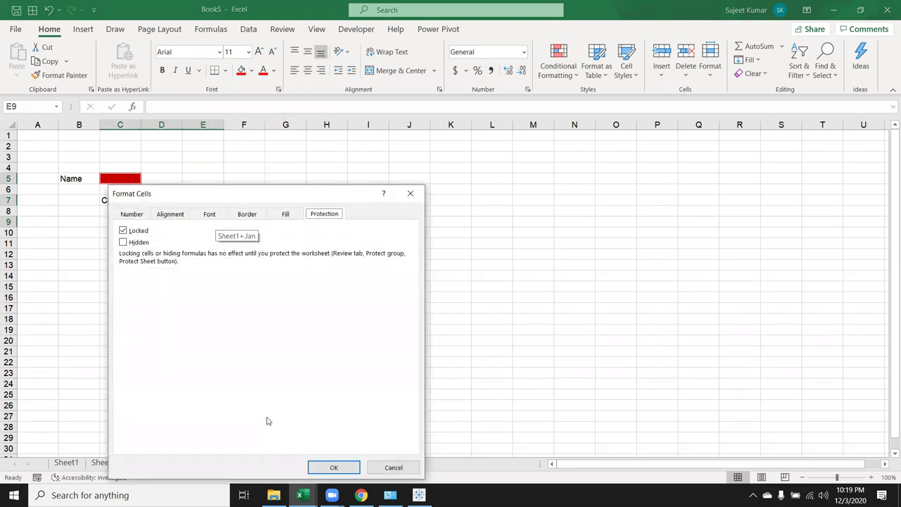
pyautogui.click(126, 232)
pyautogui.moveTo(185, 200); pyautogui.dragTo(405, 152)
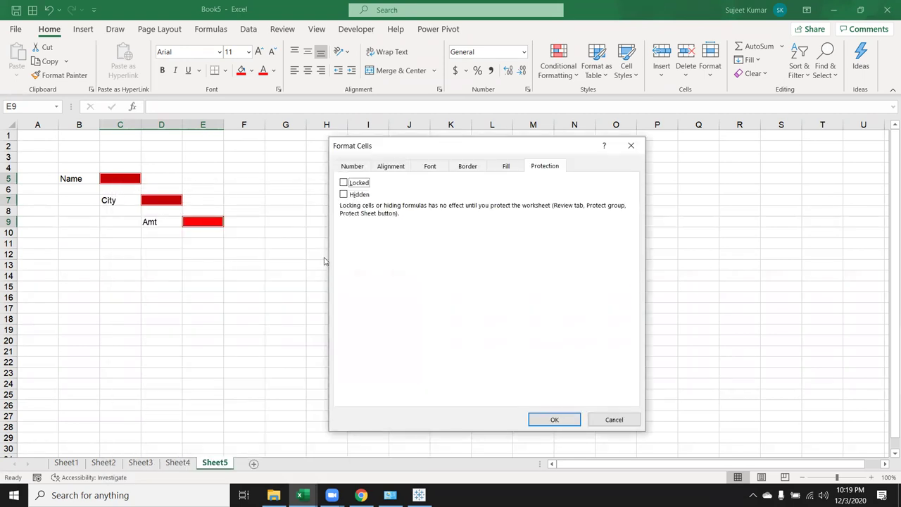
pyautogui.click(551, 421)
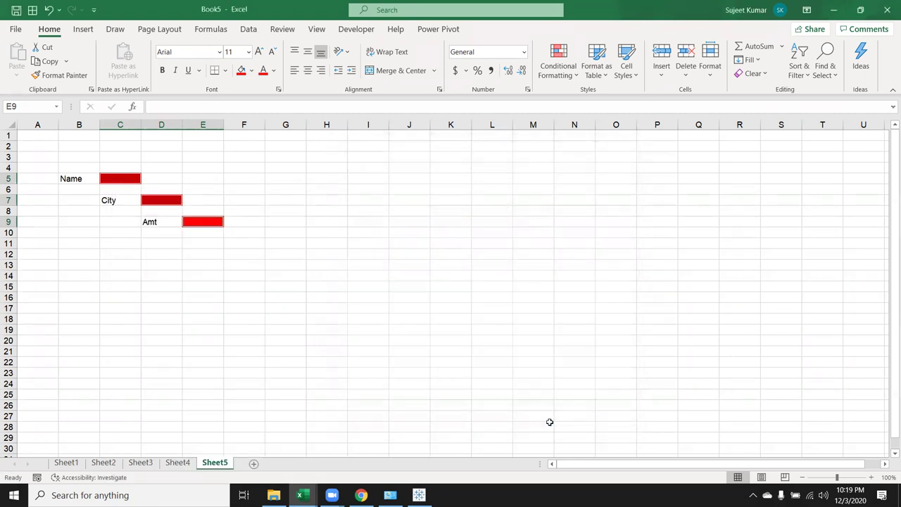
pyautogui.click(211, 352)
# Protect Sheet5 with 'Select locked cells' unchecked.
pyautogui.rightClick(221, 463)
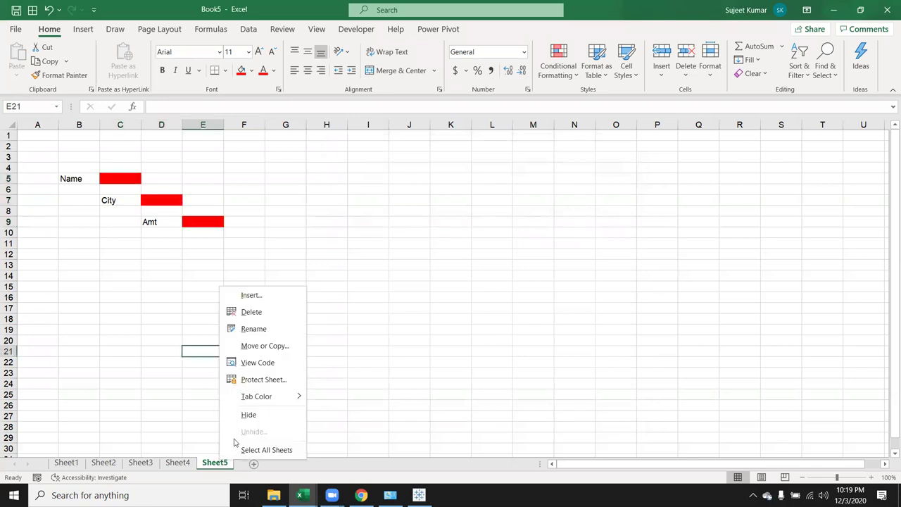
pyautogui.click(258, 381)
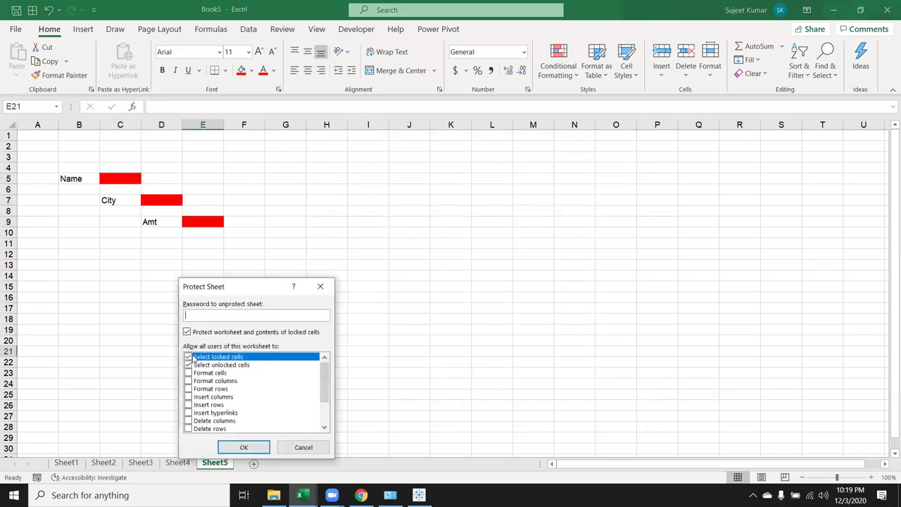
pyautogui.click(188, 357)
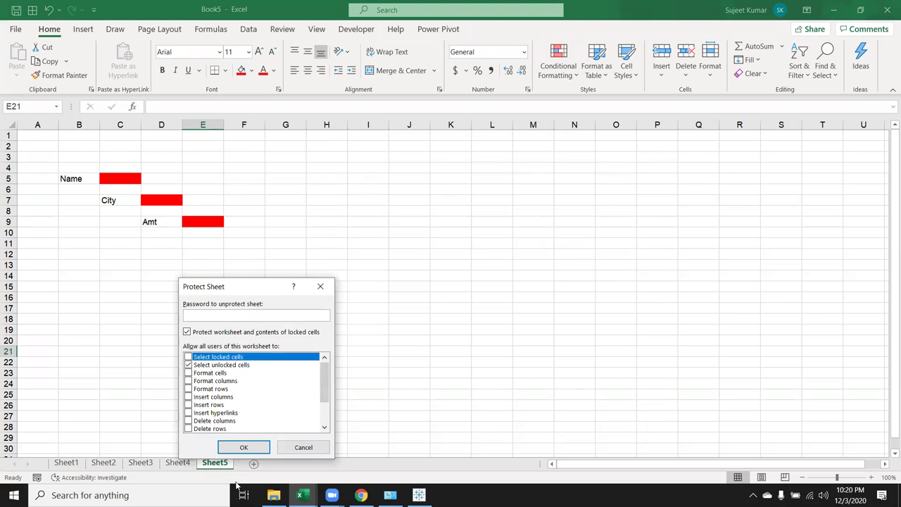
pyautogui.click(249, 446)
# Tab through the red input cells, enter a name in C5, and add a new sheet.
pyautogui.press('Tab')
pyautogui.press('Tab')
pyautogui.press('Tab')
pyautogui.press('Tab')
pyautogui.press('Tab')
pyautogui.press('Tab')
pyautogui.write('Puja')
pyautogui.press('Tab')
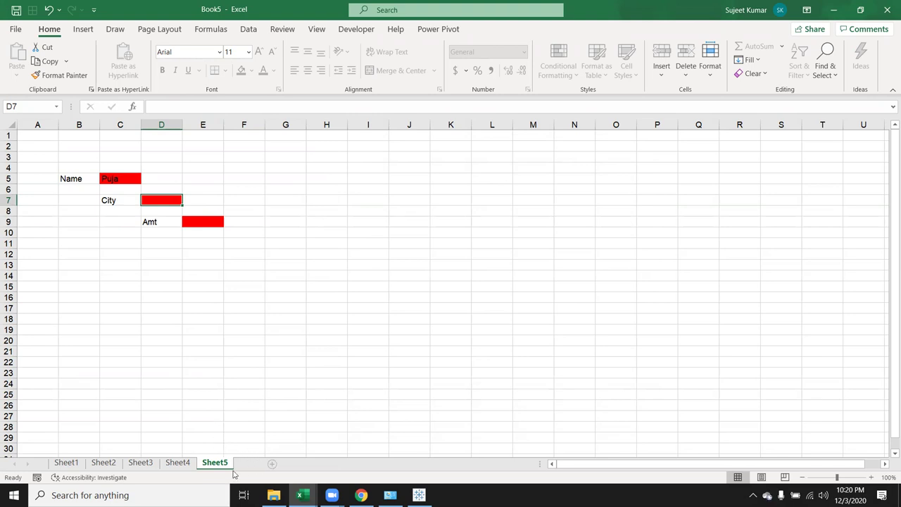
pyautogui.click(254, 464)
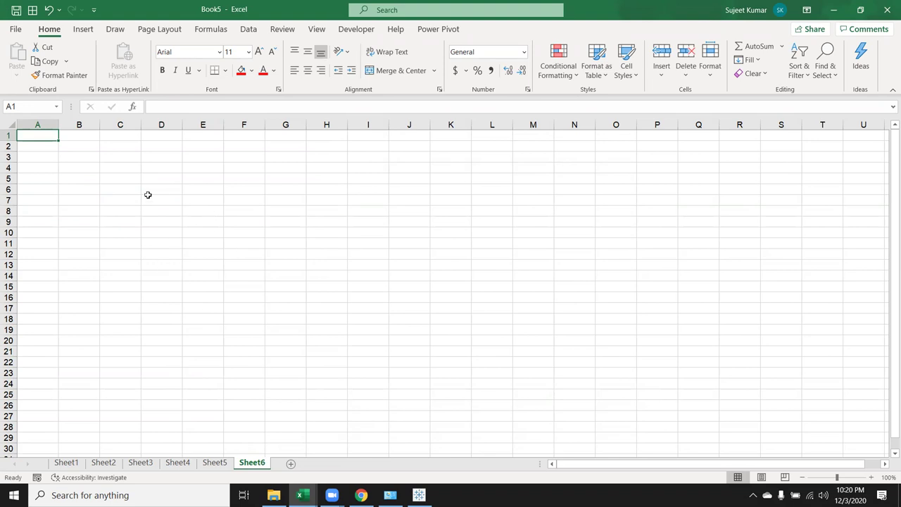
# Fill block B6:E18 red and block I6:K18 green.
pyautogui.moveTo(85, 188)
pyautogui.mouseDown()
pyautogui.moveTo(211, 264)
pyautogui.moveTo(211, 318)
pyautogui.mouseUp()
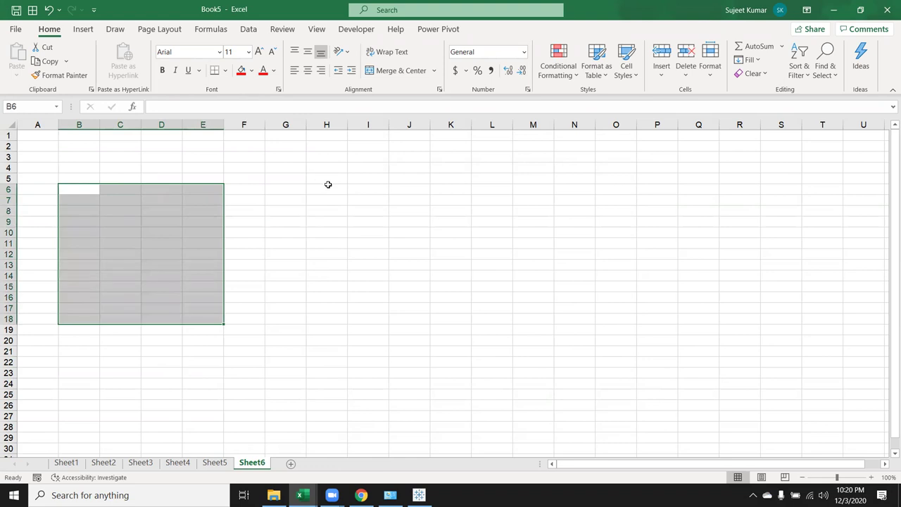
pyautogui.click(243, 74)
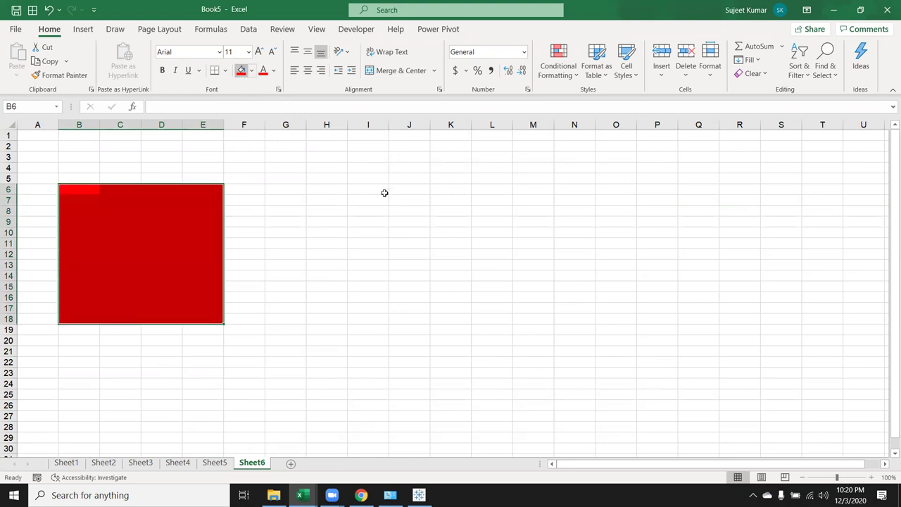
pyautogui.moveTo(385, 192); pyautogui.dragTo(441, 260)
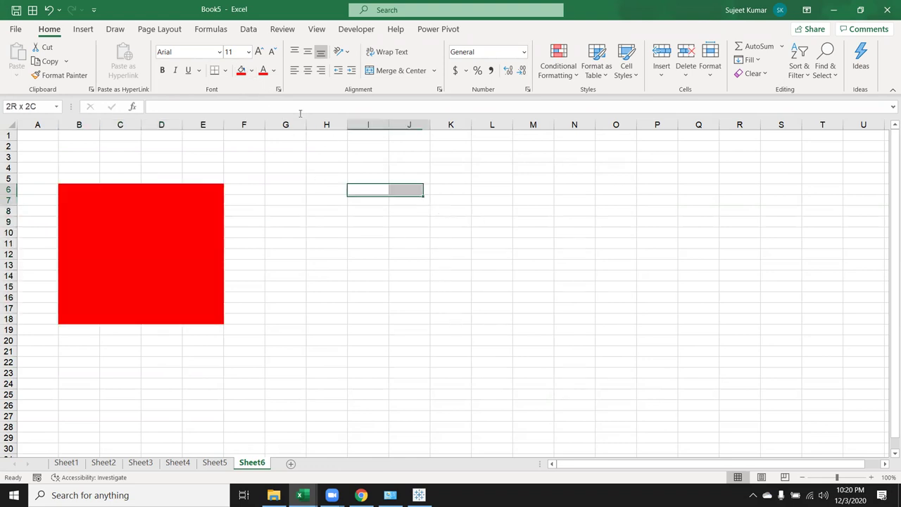
pyautogui.click(242, 71)
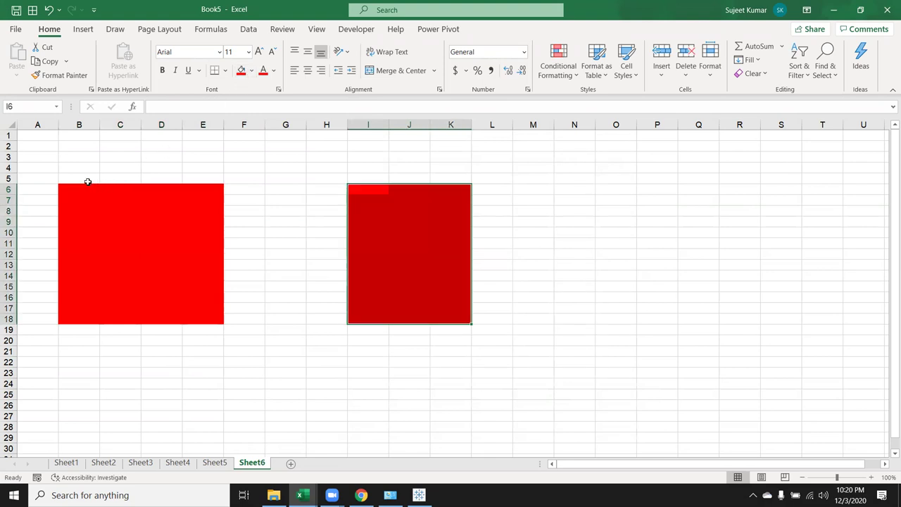
pyautogui.click(251, 71)
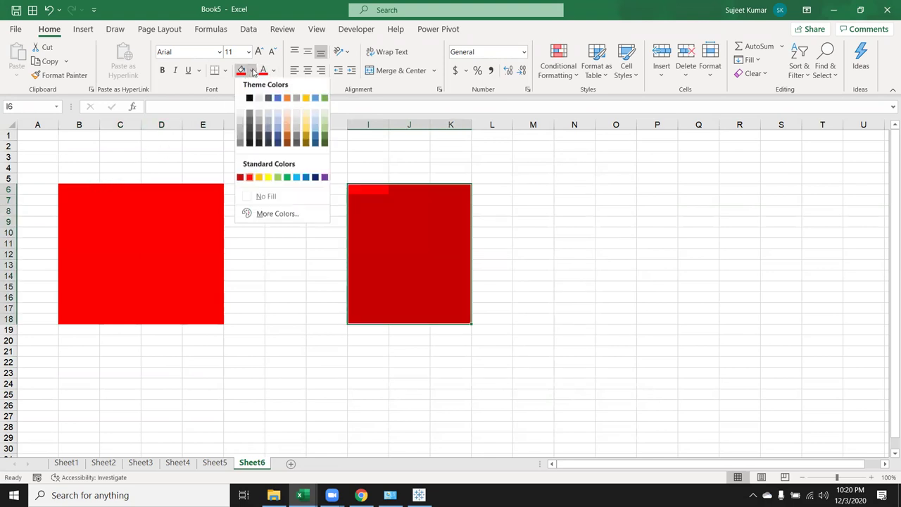
pyautogui.click(286, 180)
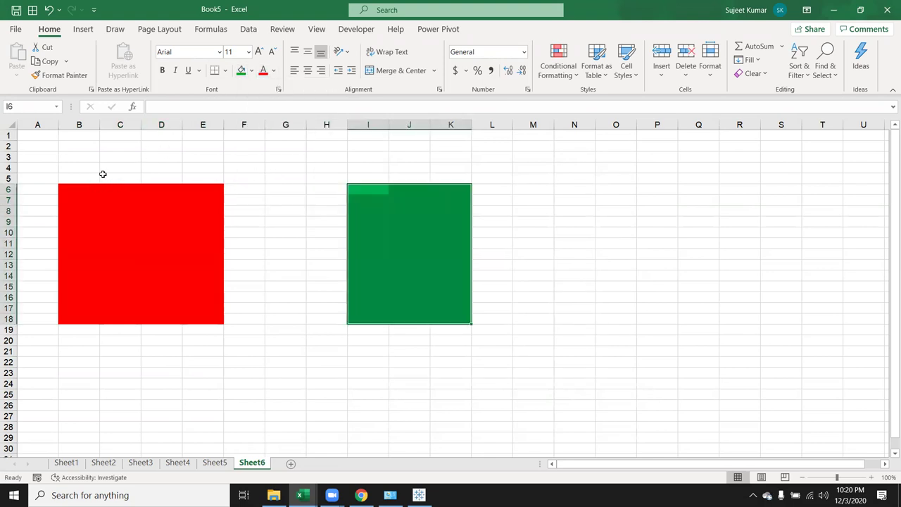
# Label the blocks with A in B5 and B in I5.
pyautogui.click(84, 177)
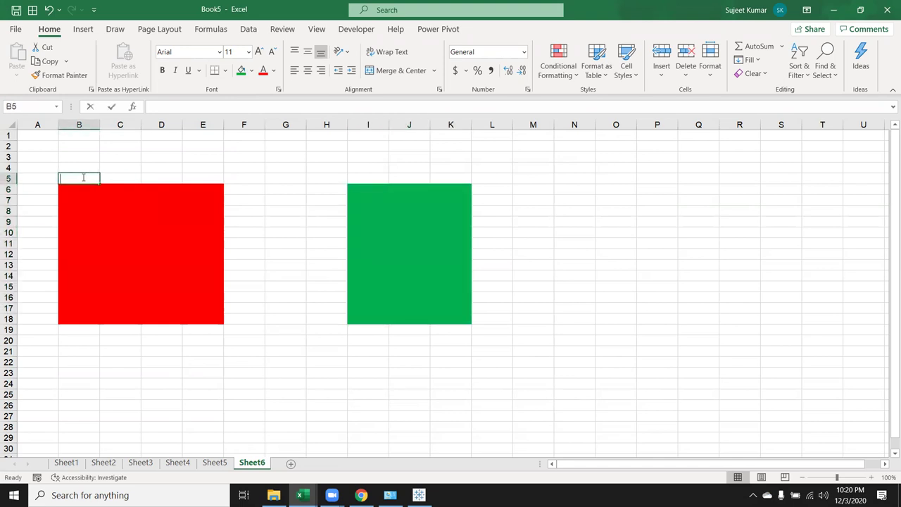
pyautogui.write('A')
pyautogui.click(366, 178)
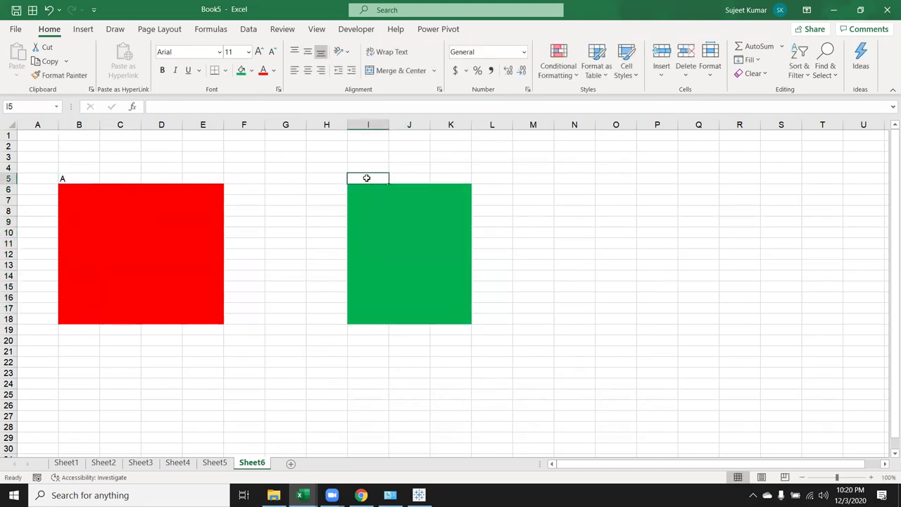
pyautogui.write('B')
pyautogui.press('Up')
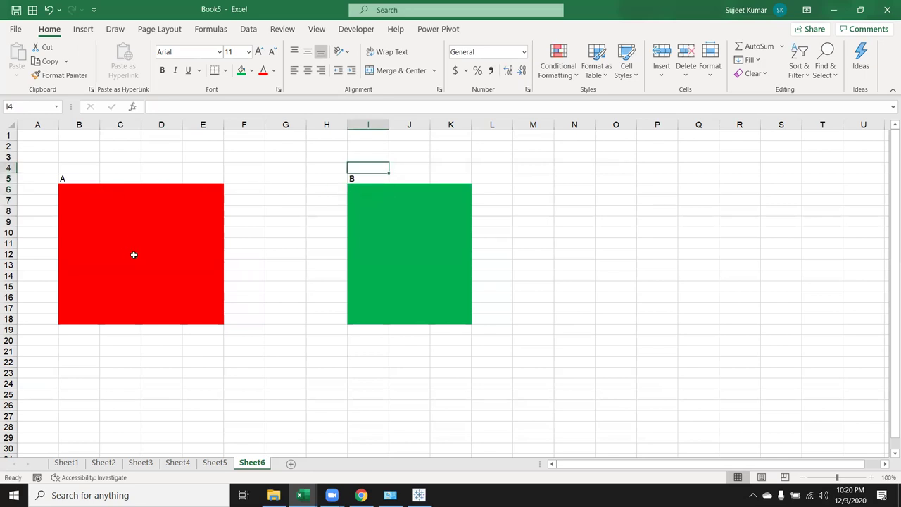
pyautogui.click(95, 222)
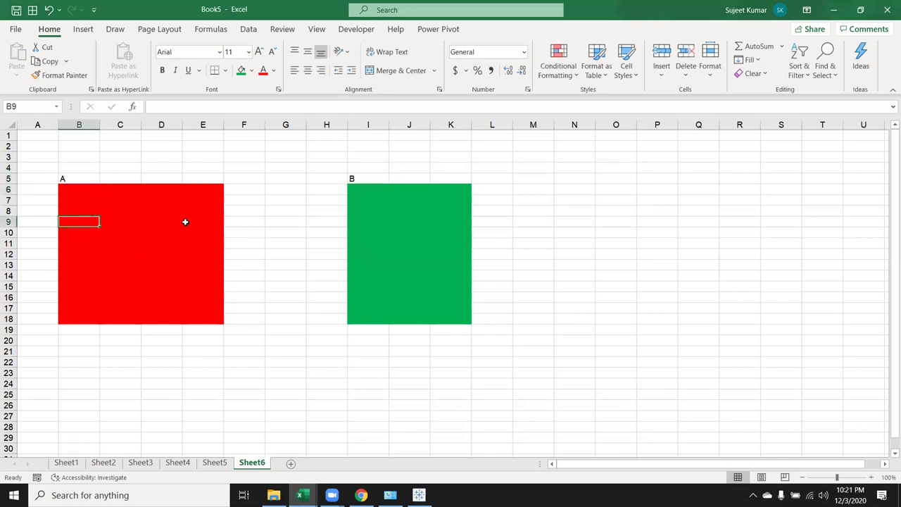
pyautogui.click(370, 180)
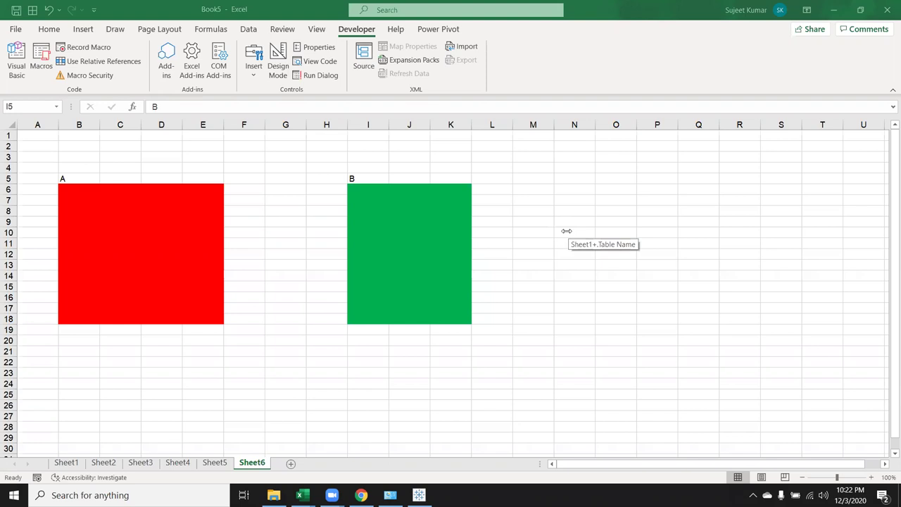
# Select the red block B6:E18 and bring up the Review ribbon's protection commands.
pyautogui.click(424, 231)
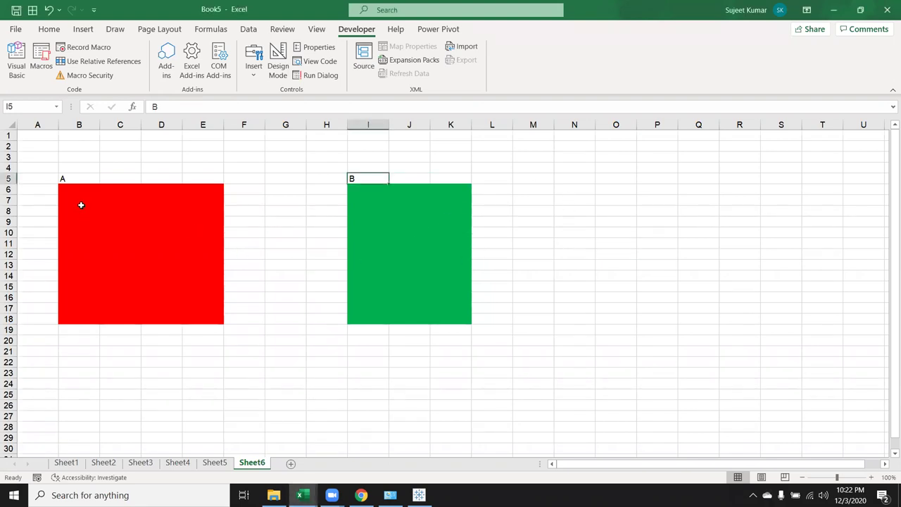
pyautogui.moveTo(67, 193)
pyautogui.mouseDown()
pyautogui.moveTo(166, 202)
pyautogui.moveTo(192, 322)
pyautogui.mouseUp()
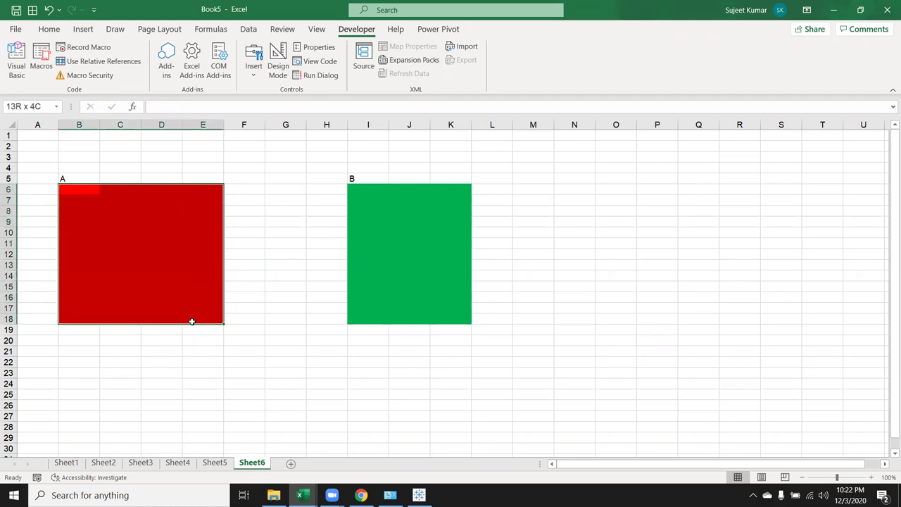
pyautogui.moveTo(359, 189); pyautogui.dragTo(455, 317)
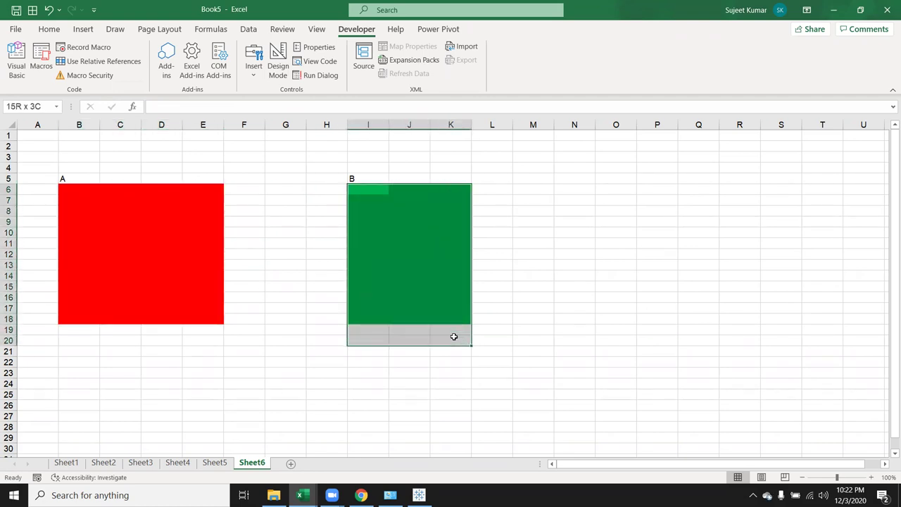
pyautogui.click(144, 264)
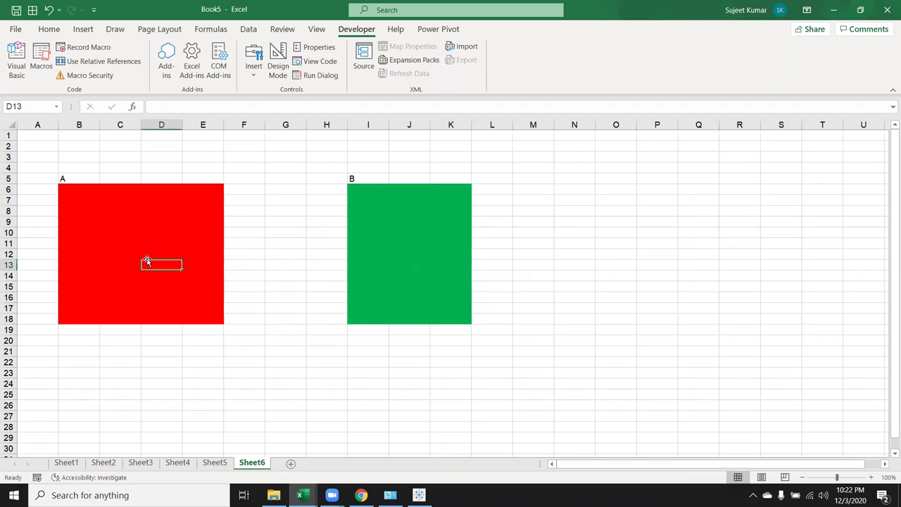
pyautogui.click(380, 248)
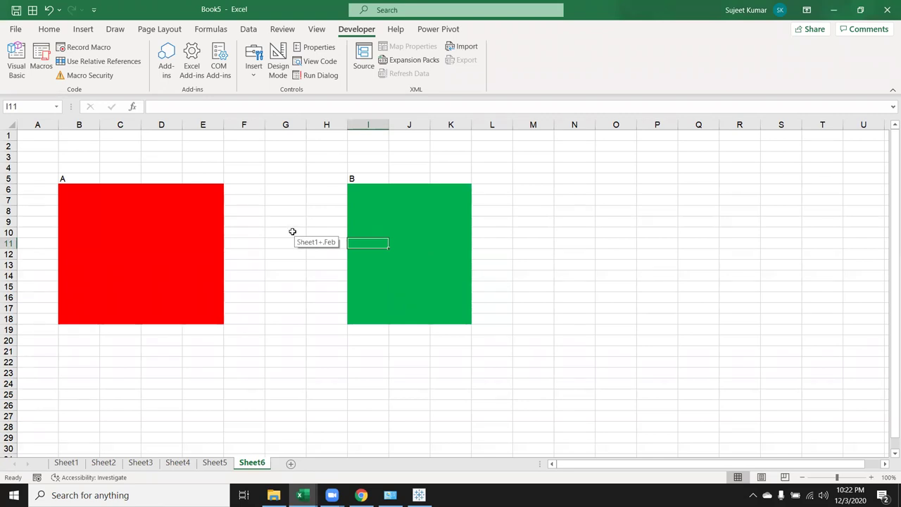
pyautogui.moveTo(68, 182); pyautogui.dragTo(200, 320)
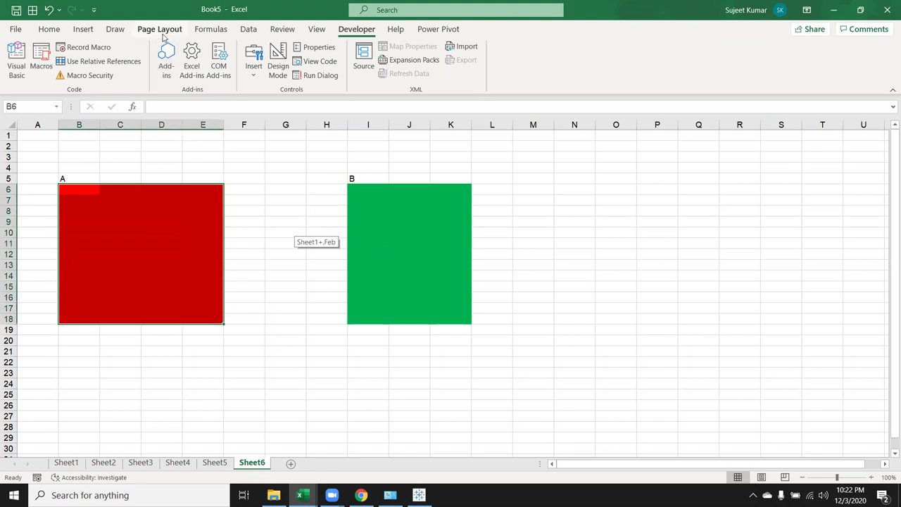
pyautogui.click(284, 31)
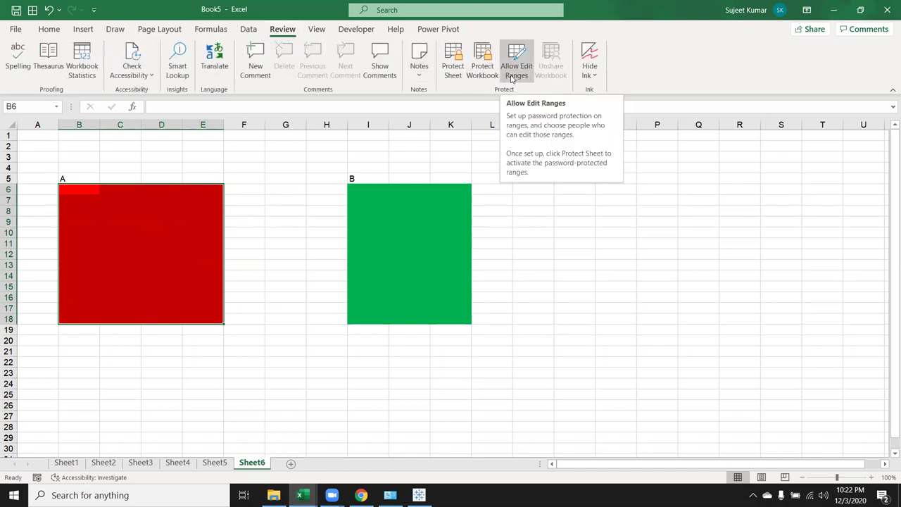
# Create Range1 as a password-protected editable range in Allow Edit Ranges.
pyautogui.click(512, 78)
pyautogui.click(539, 186)
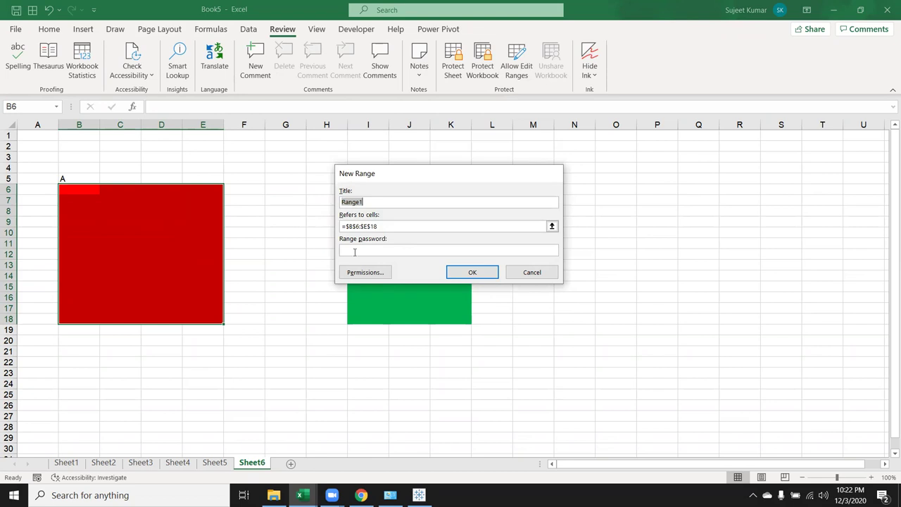
pyautogui.click(356, 227)
pyautogui.click(372, 248)
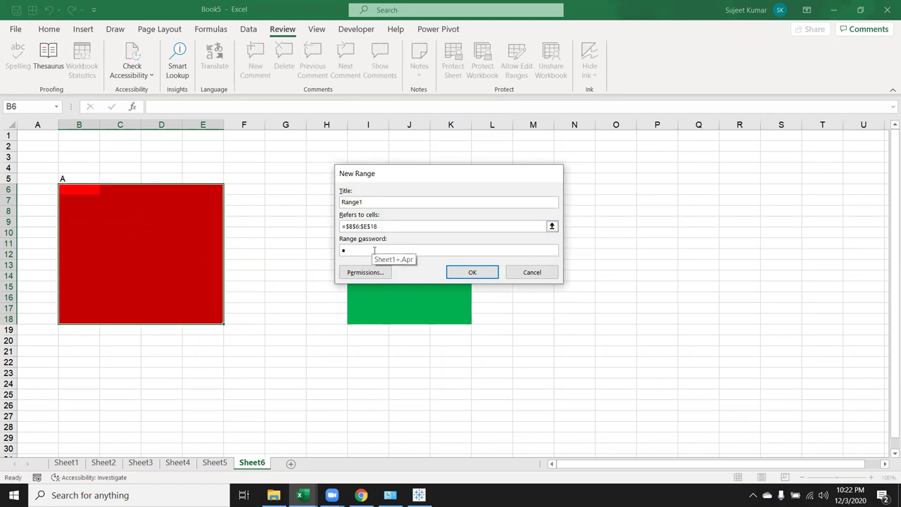
pyautogui.click(462, 277)
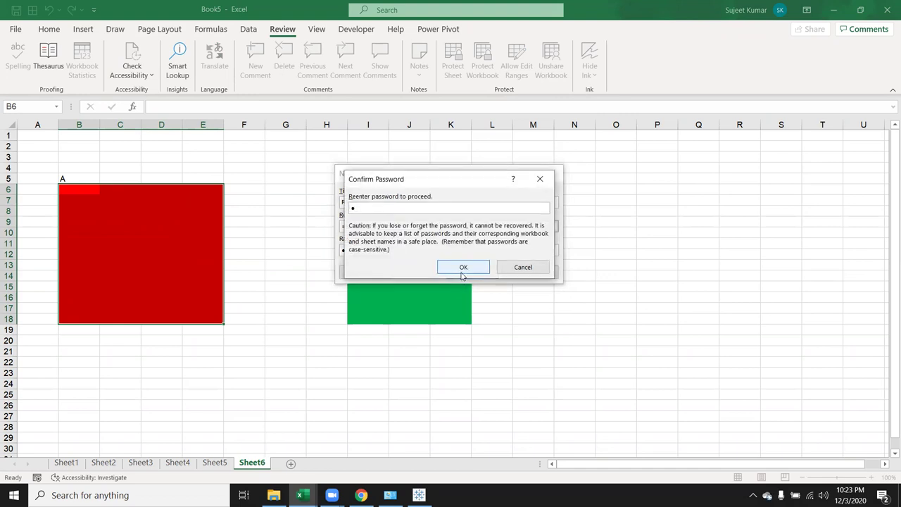
pyautogui.click(463, 268)
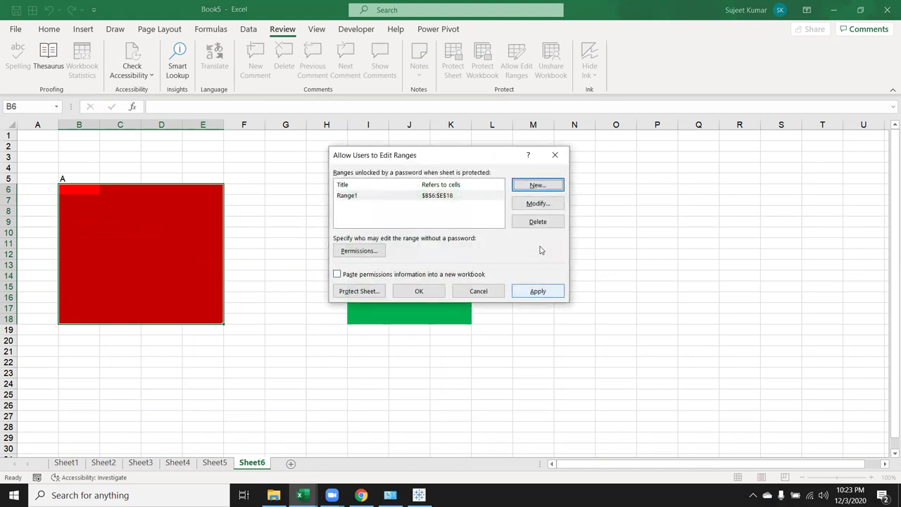
# Add password-protected Range2 covering the green block I6:K19 and apply both ranges.
pyautogui.click(537, 187)
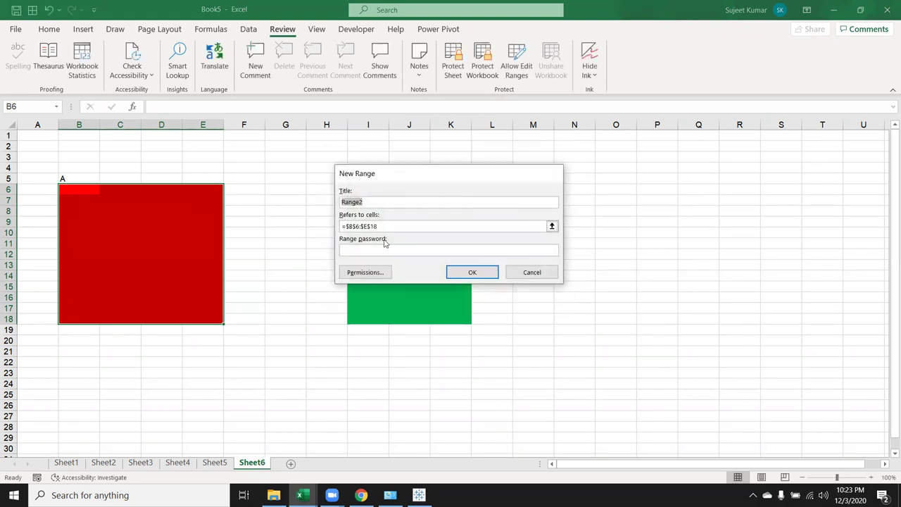
pyautogui.click(552, 226)
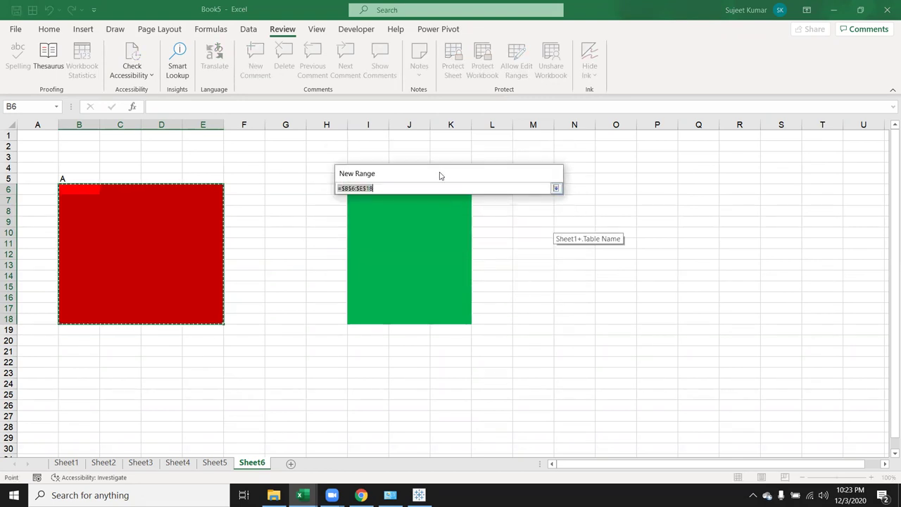
pyautogui.moveTo(352, 187)
pyautogui.mouseDown()
pyautogui.moveTo(450, 200)
pyautogui.moveTo(457, 319)
pyautogui.mouseUp()
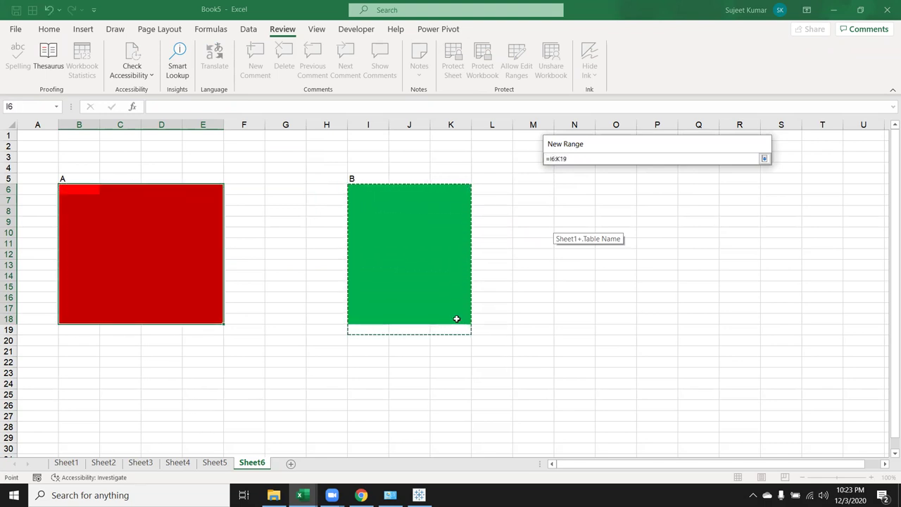
pyautogui.click(764, 158)
pyautogui.click(605, 222)
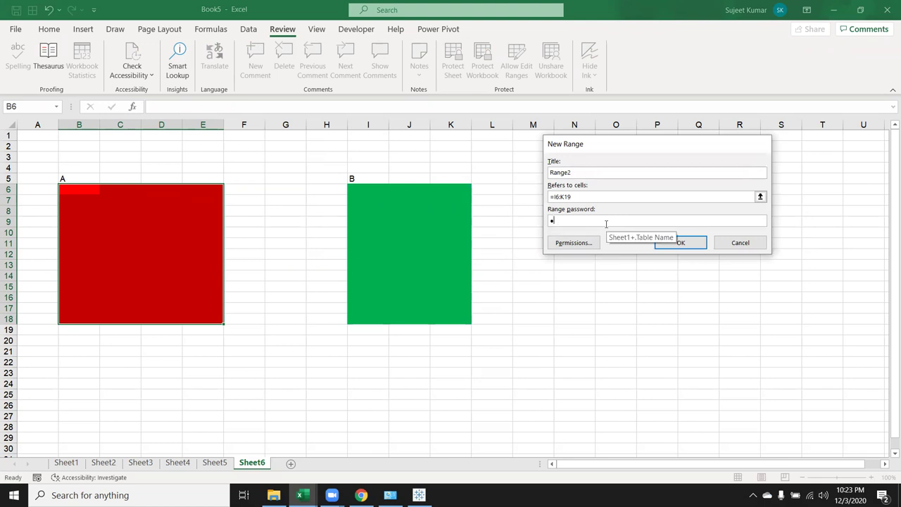
pyautogui.click(672, 245)
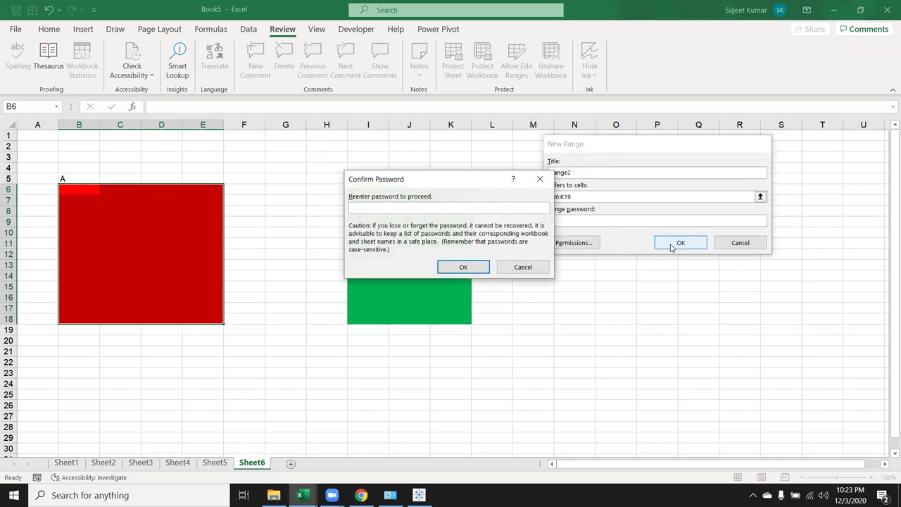
pyautogui.click(462, 266)
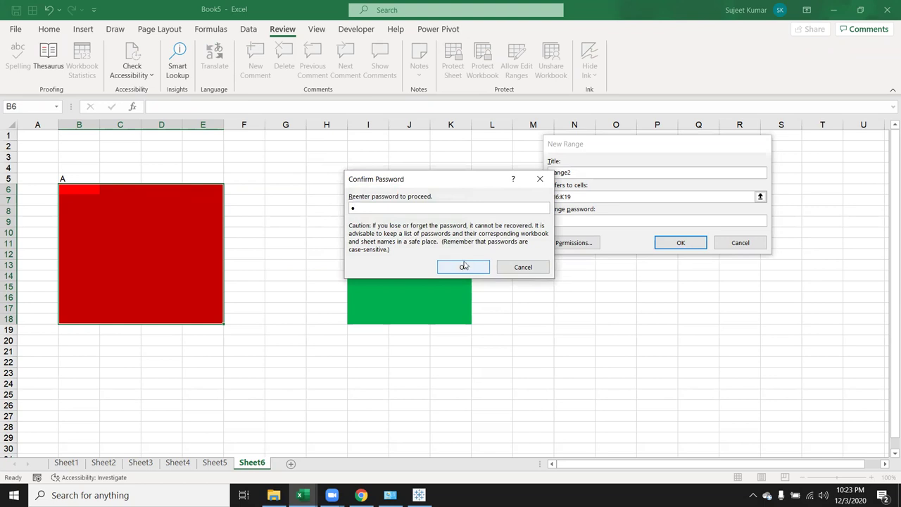
pyautogui.click(746, 261)
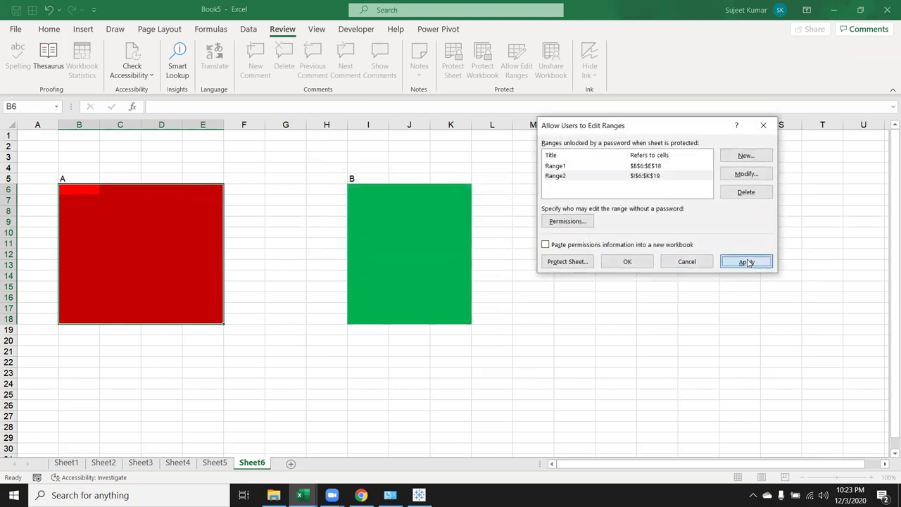
pyautogui.click(643, 268)
# Enter sd in C11 of the red block and I13 of the green block.
pyautogui.click(126, 241)
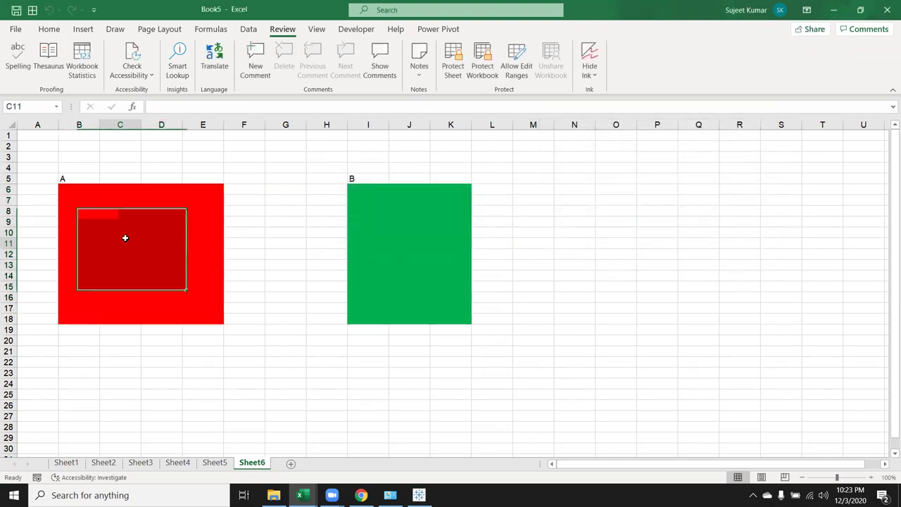
pyautogui.write('sd')
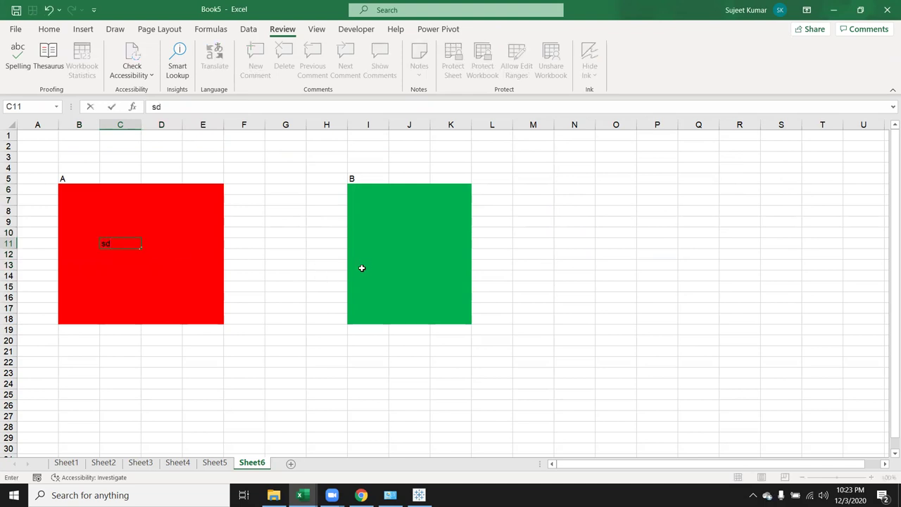
pyautogui.click(366, 271)
pyautogui.write('sd')
pyautogui.click(308, 243)
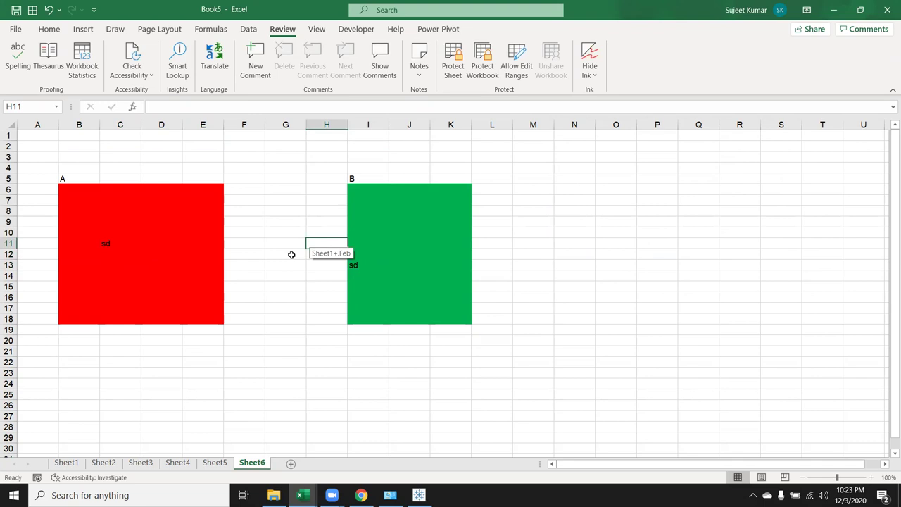
# Protect Sheet6 and verify that editing locked cells F24 and G14 is refused.
pyautogui.rightClick(262, 462)
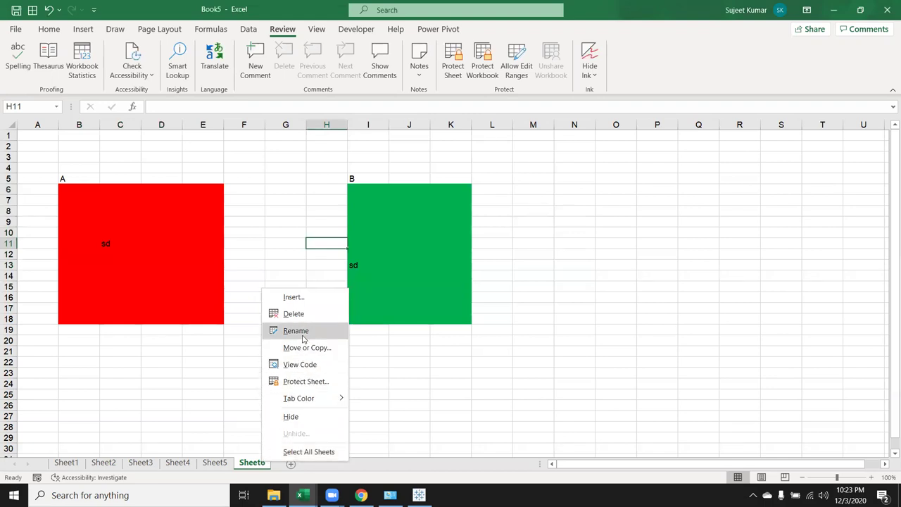
pyautogui.click(310, 384)
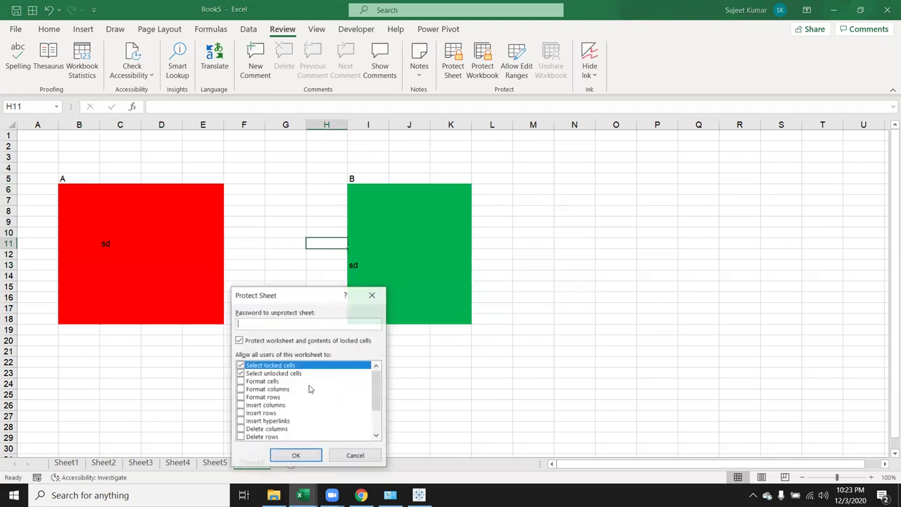
pyautogui.click(311, 458)
pyautogui.doubleClick(261, 386)
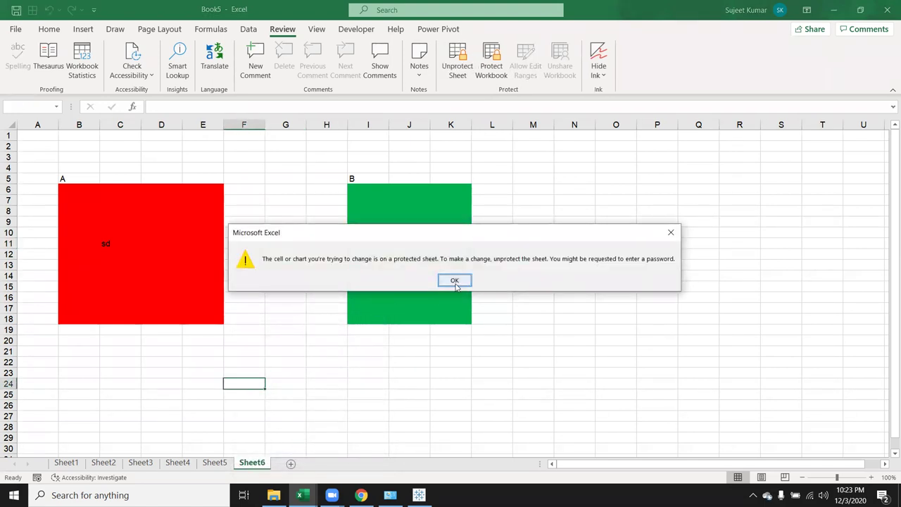
pyautogui.click(455, 280)
pyautogui.click(273, 278)
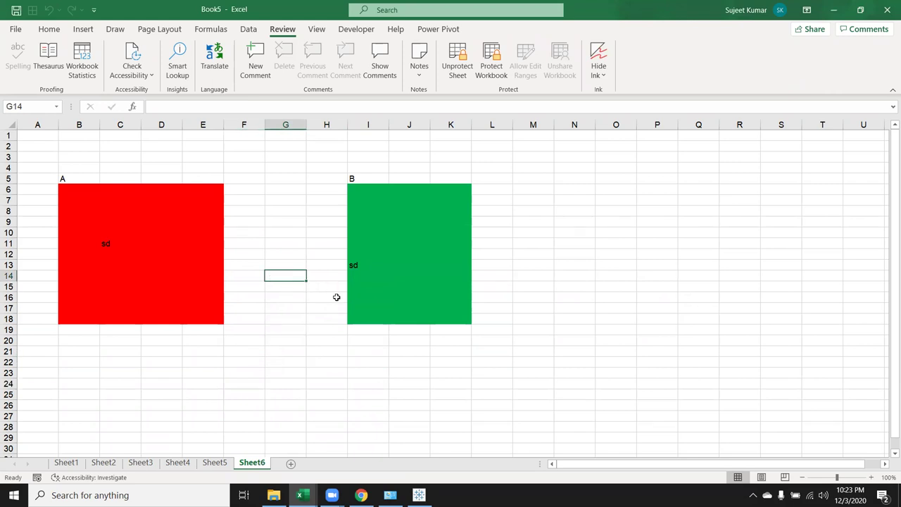
pyautogui.doubleClick(423, 303)
# Unlock the red range from cell E13 using the Range1 password.
pyautogui.click(455, 281)
pyautogui.click(236, 267)
pyautogui.click(198, 265)
pyautogui.doubleClick(198, 265)
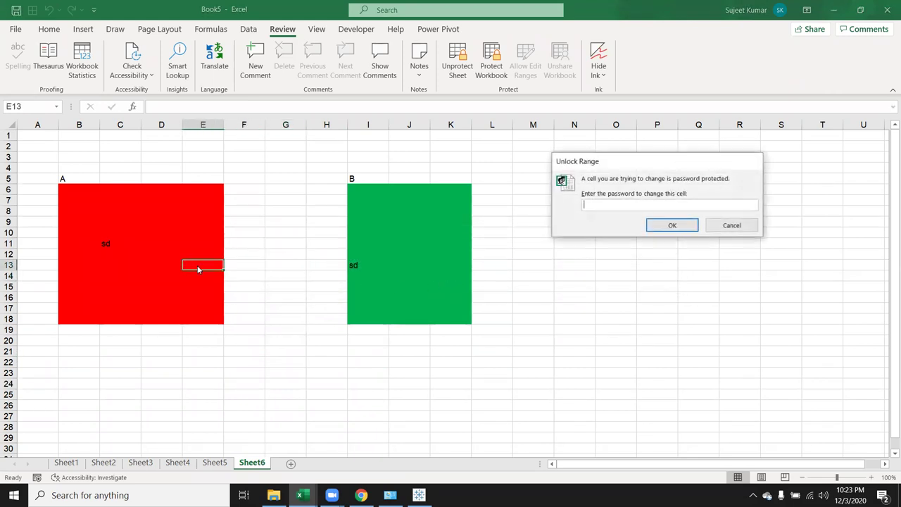
pyautogui.moveTo(594, 162); pyautogui.dragTo(319, 169)
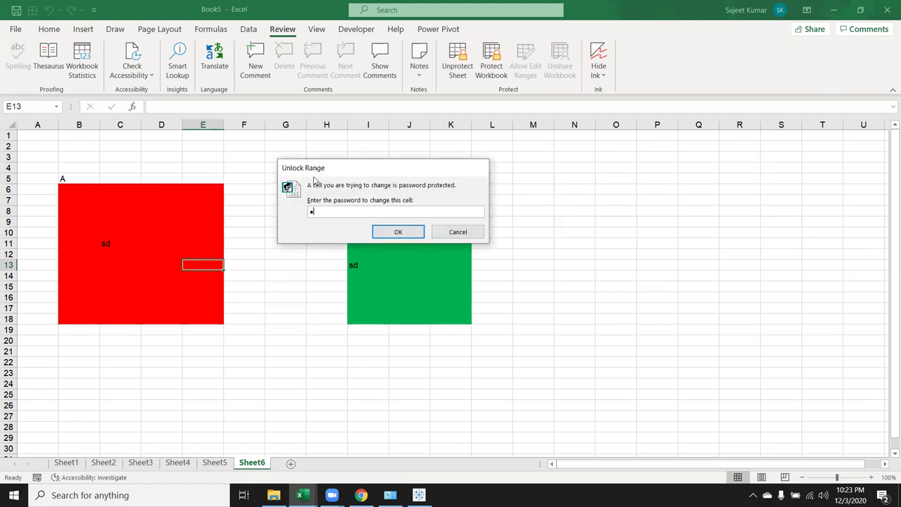
pyautogui.press('BackSpace')
pyautogui.click(400, 232)
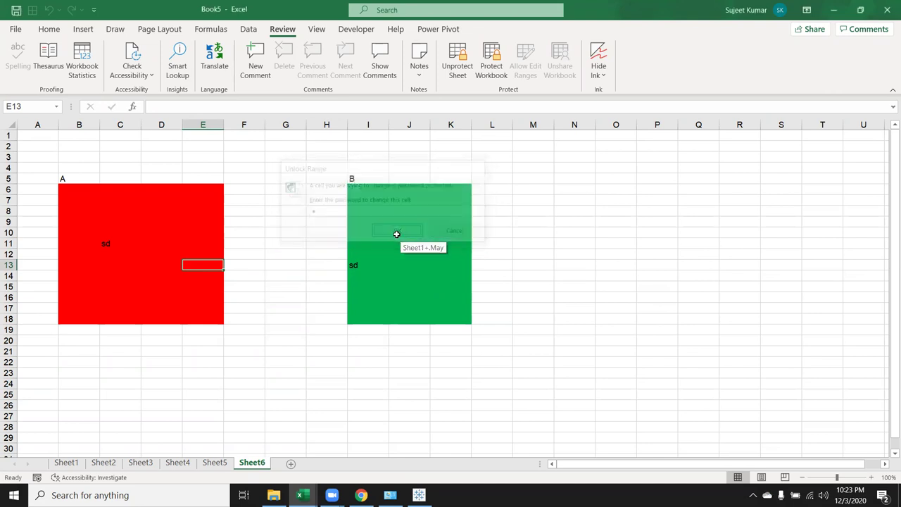
# Type sd into red cells D10, C14, D15, D11, E9 and C7.
pyautogui.click(179, 235)
pyautogui.write('sd')
pyautogui.click(124, 276)
pyautogui.write('sd')
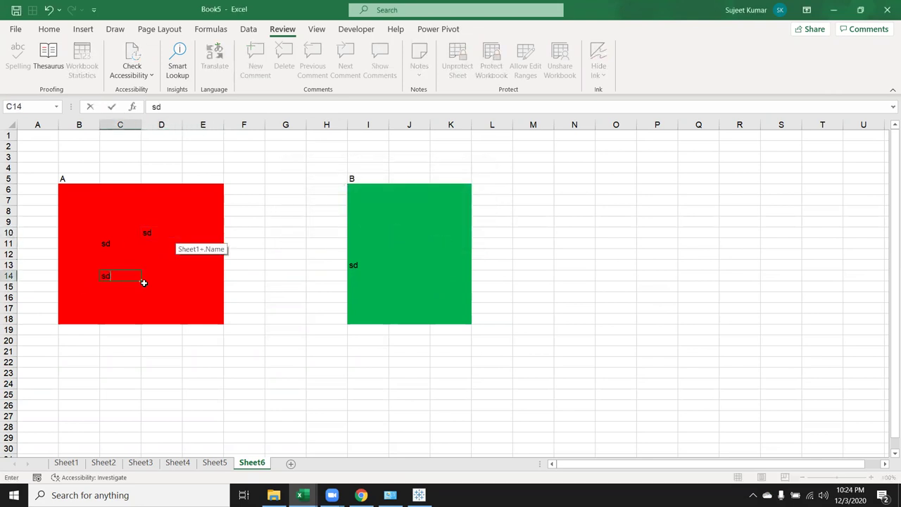
pyautogui.click(149, 286)
pyautogui.write('sd')
pyautogui.click(163, 243)
pyautogui.write('sd')
pyautogui.click(187, 223)
pyautogui.write('sd')
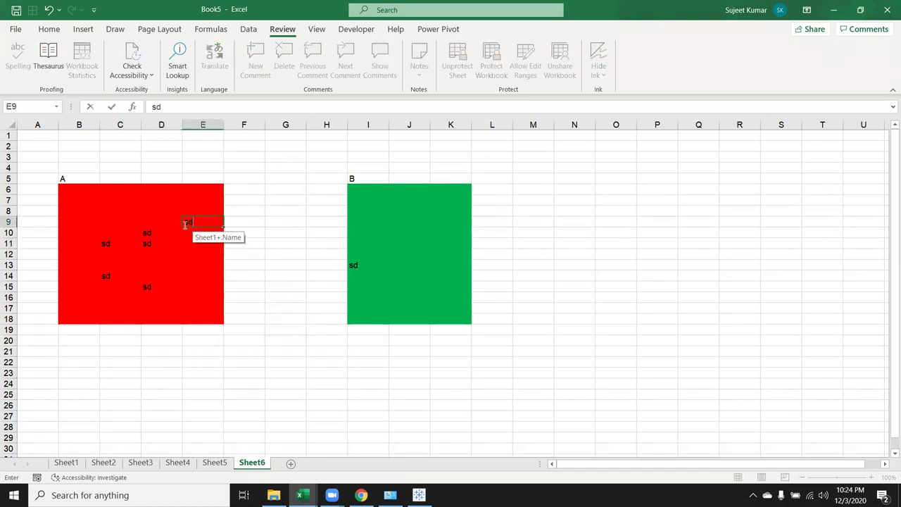
pyautogui.click(127, 203)
pyautogui.write('sd')
pyautogui.click(115, 251)
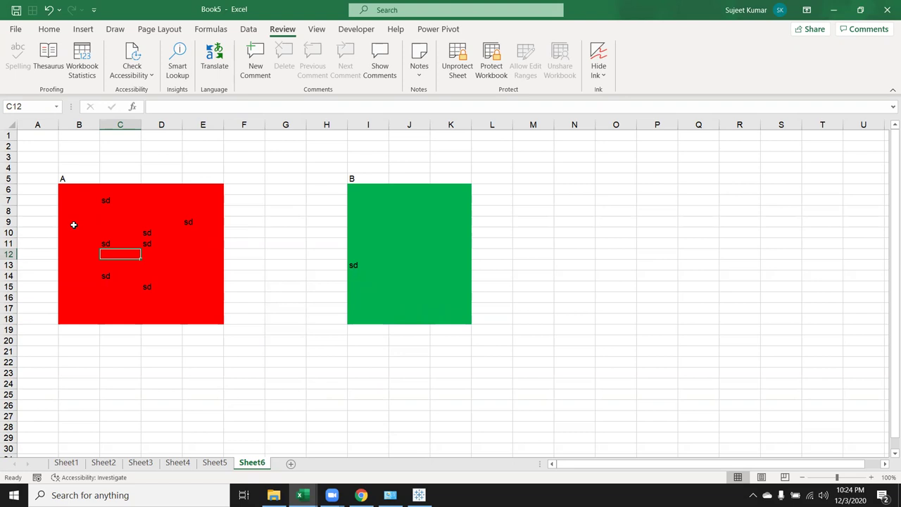
# Try editing green cell K9 and see the wrong password rejected.
pyautogui.click(436, 214)
pyautogui.doubleClick(436, 214)
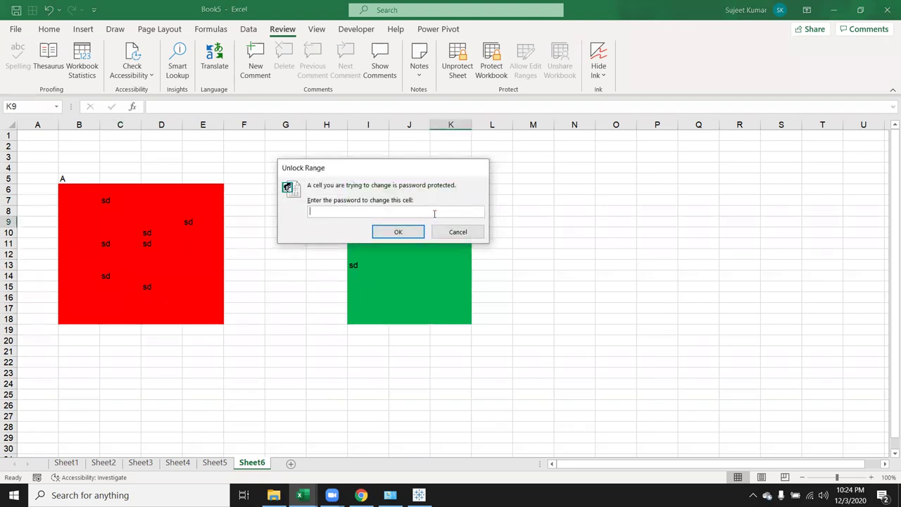
pyautogui.press('Return')
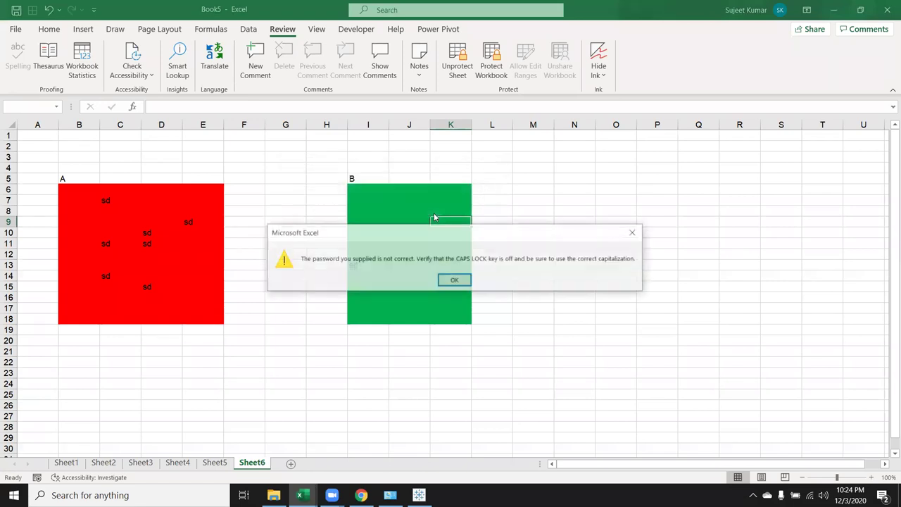
pyautogui.press('Return')
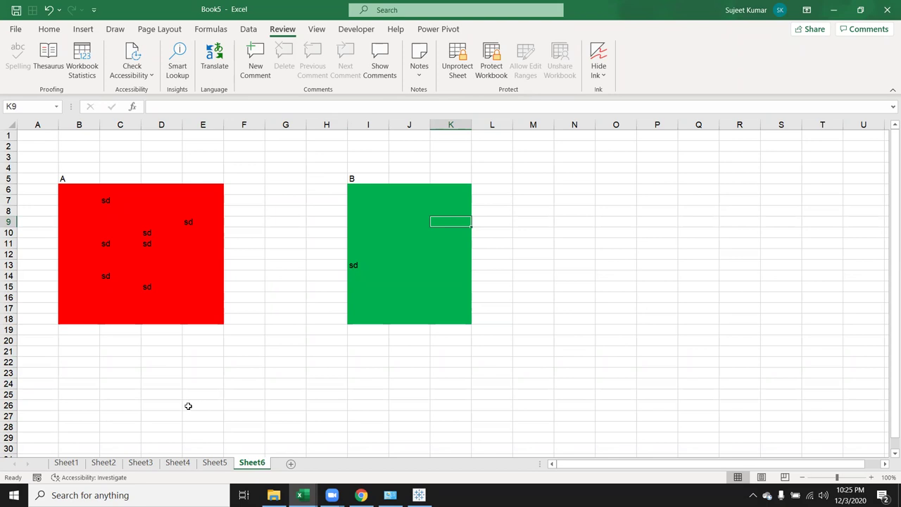
# Protect the workbook Structure, then confirm the Sheet6 tab's insert, delete and rename options are greyed out.
pyautogui.rightClick(247, 464)
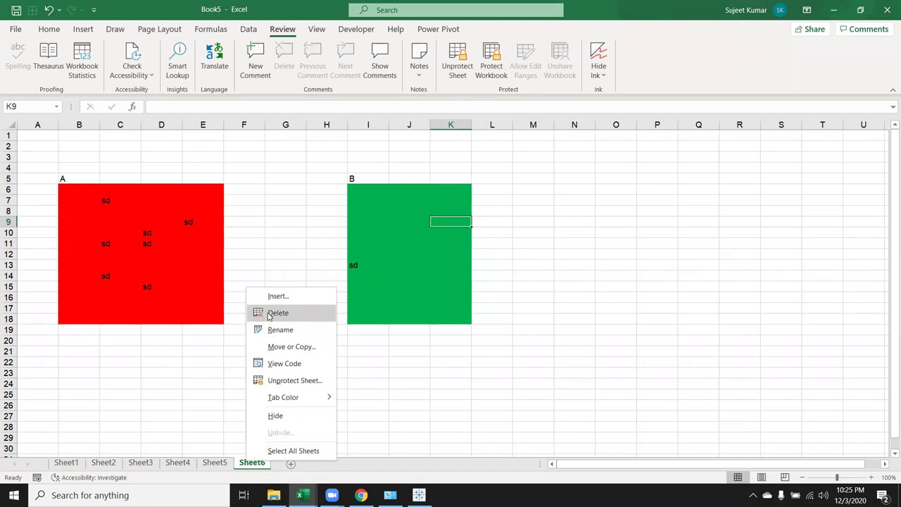
pyautogui.click(693, 268)
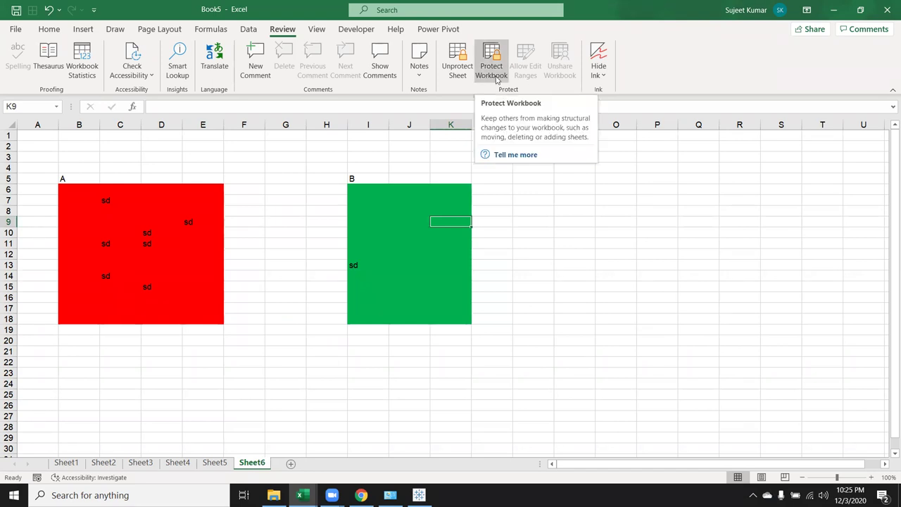
pyautogui.click(498, 80)
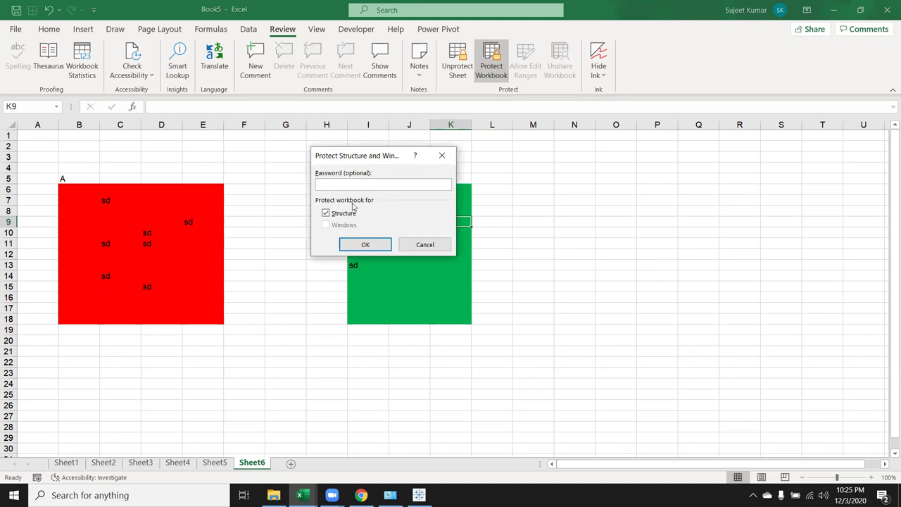
pyautogui.click(365, 248)
pyautogui.rightClick(256, 469)
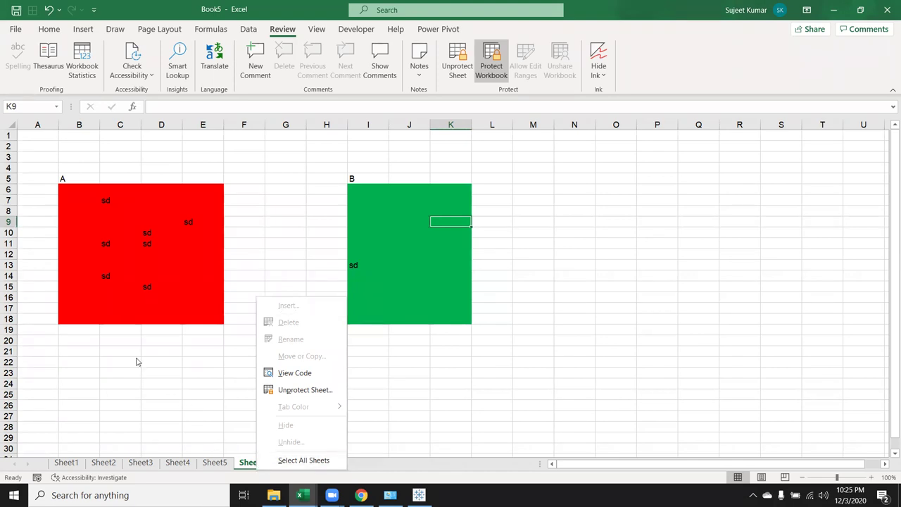
# Open General Options from the Save As browse dialog's Tools list.
pyautogui.click(272, 197)
pyautogui.click(16, 28)
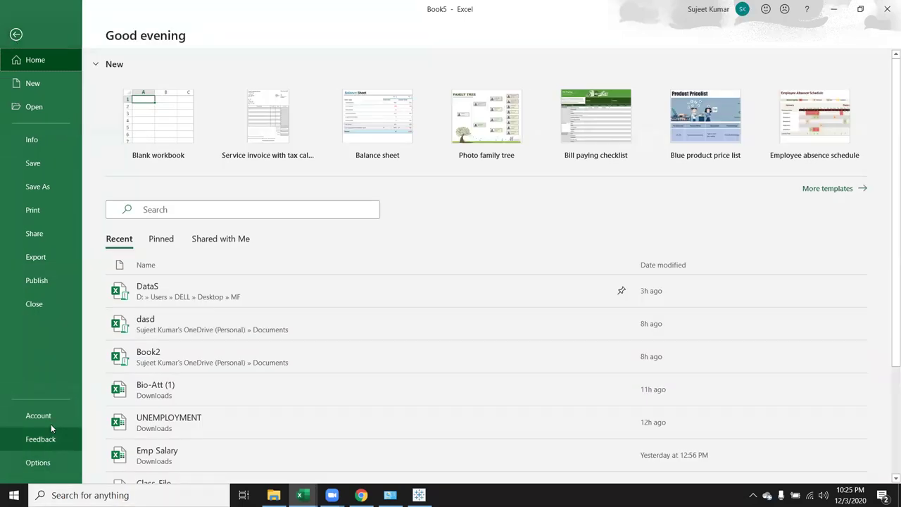
pyautogui.click(47, 187)
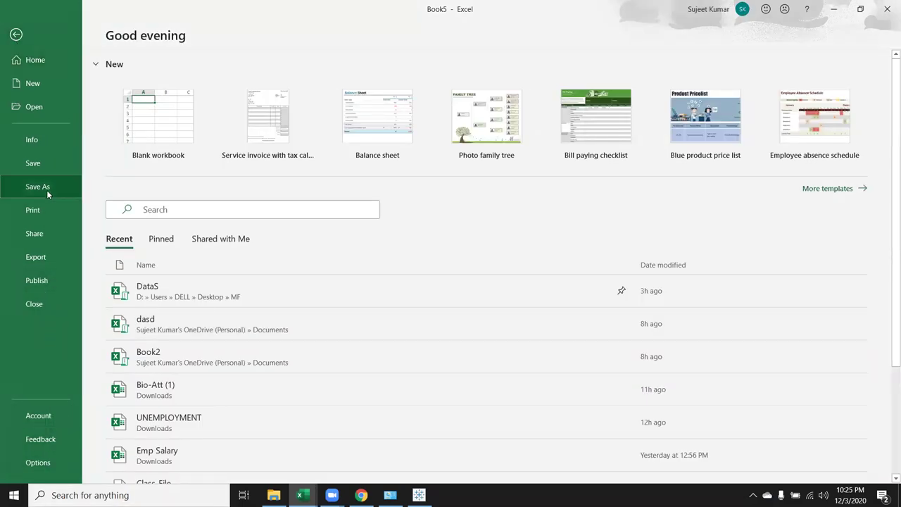
pyautogui.click(133, 247)
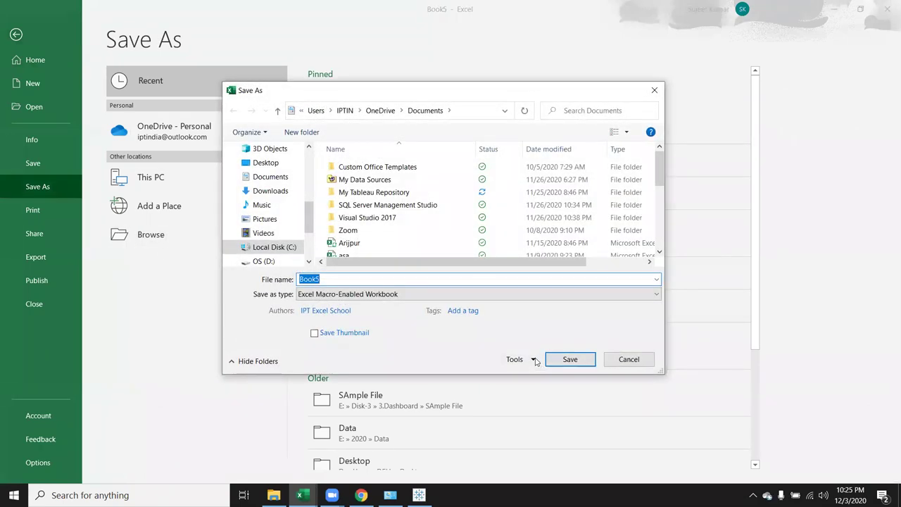
pyautogui.click(536, 362)
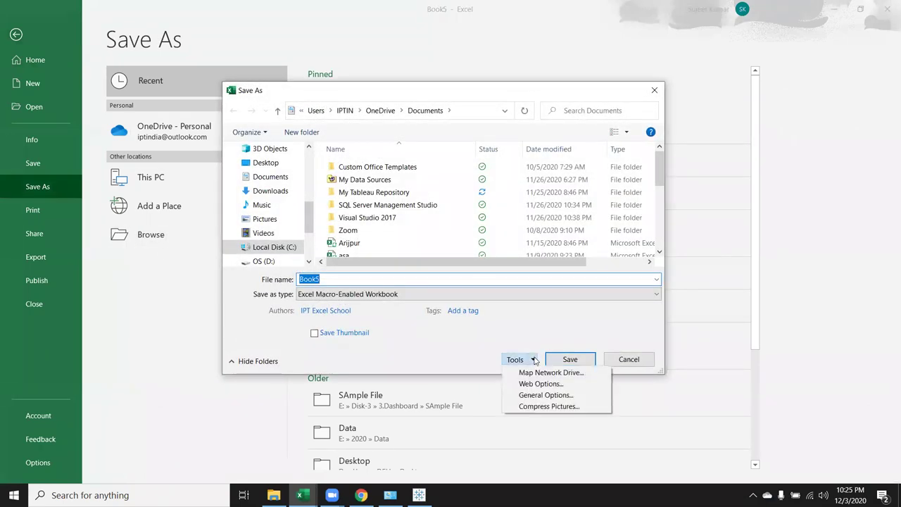
pyautogui.click(549, 395)
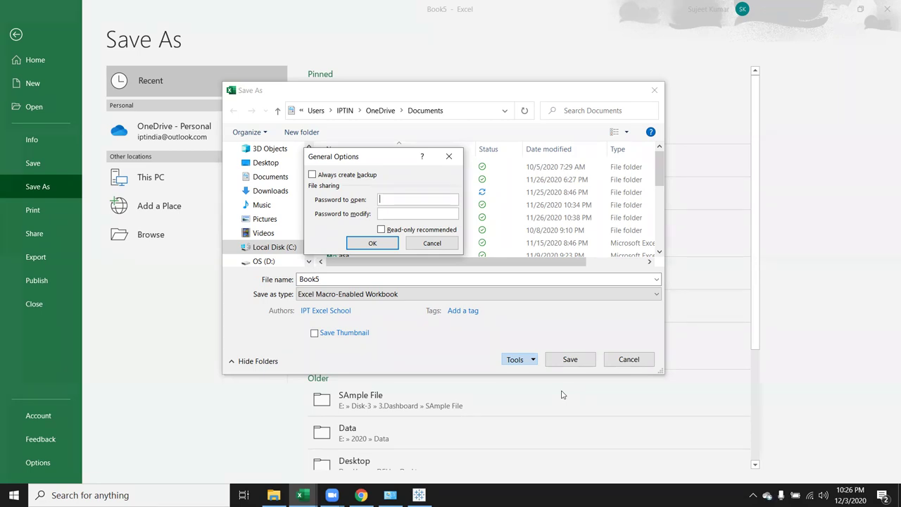
# Cancel General Options and the Save As dialog, then show the Info page.
pyautogui.click(424, 244)
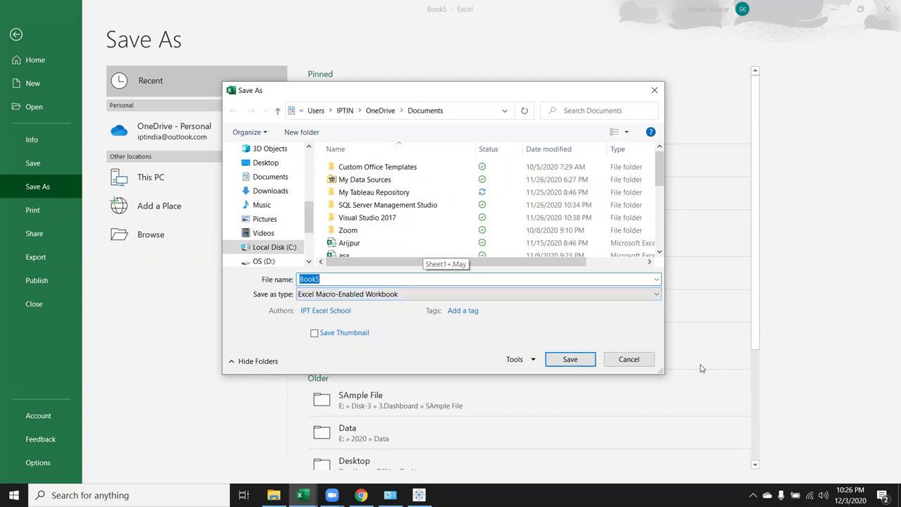
pyautogui.click(629, 360)
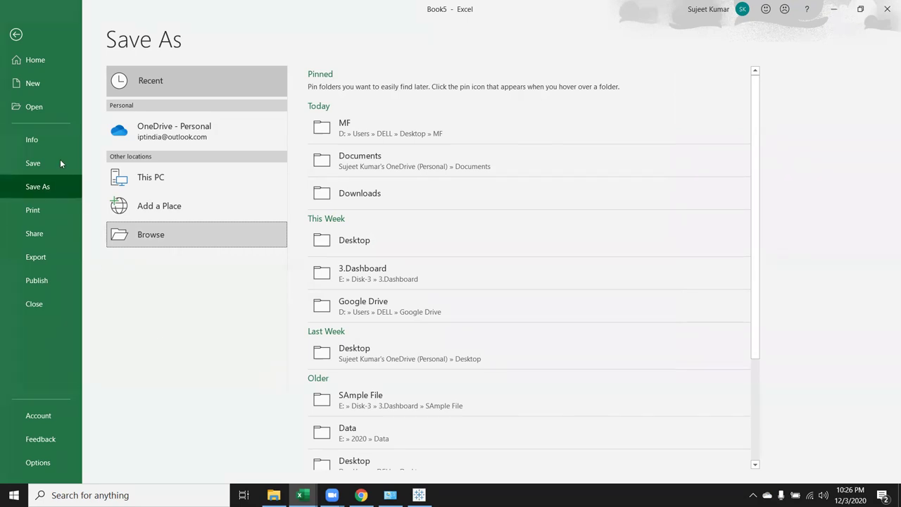
pyautogui.click(55, 141)
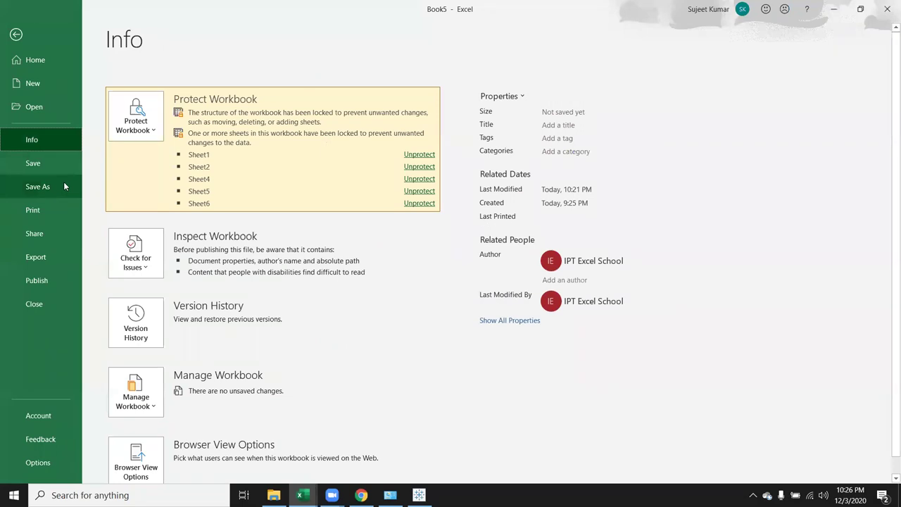
# Cancel Encrypt with Password without setting one, then close the Excel window.
pyautogui.click(155, 132)
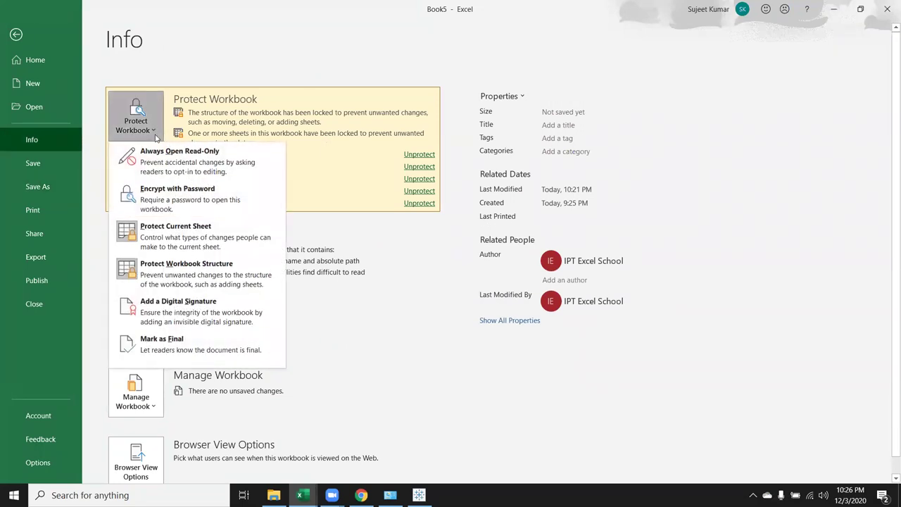
pyautogui.click(172, 193)
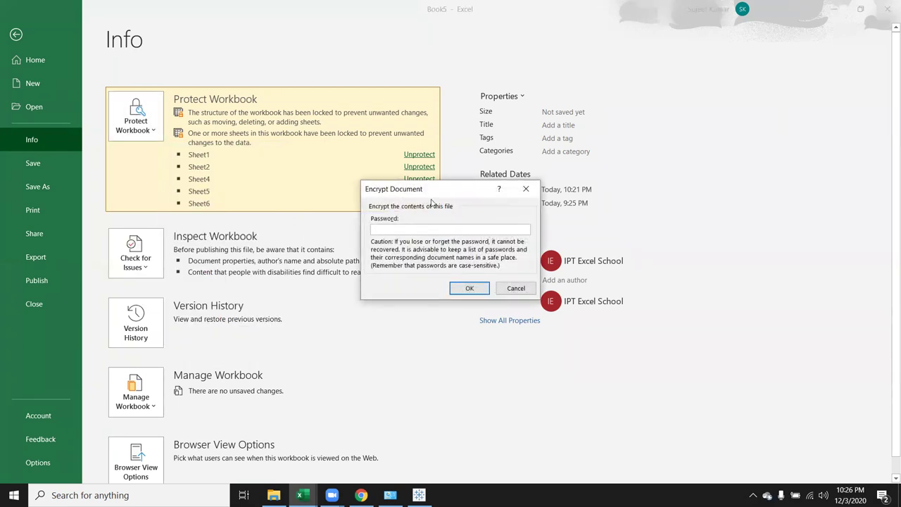
pyautogui.moveTo(432, 203); pyautogui.dragTo(374, 207)
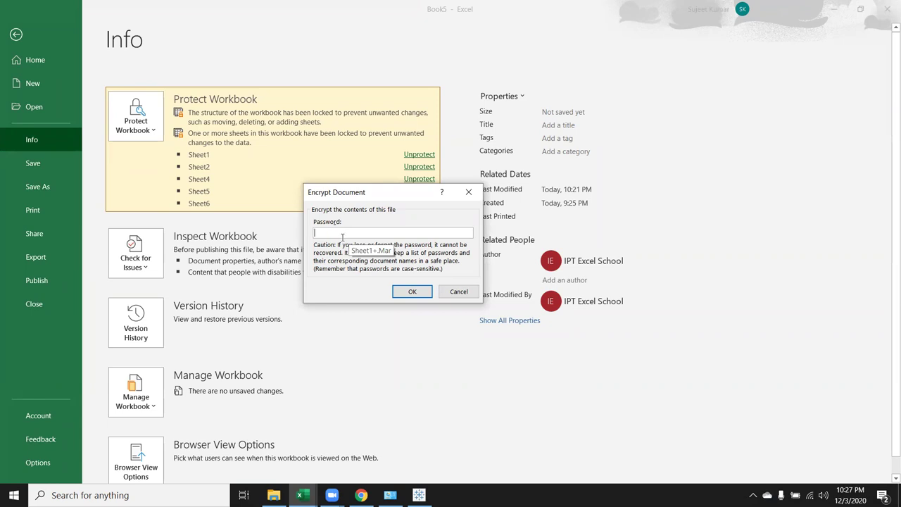
pyautogui.click(454, 290)
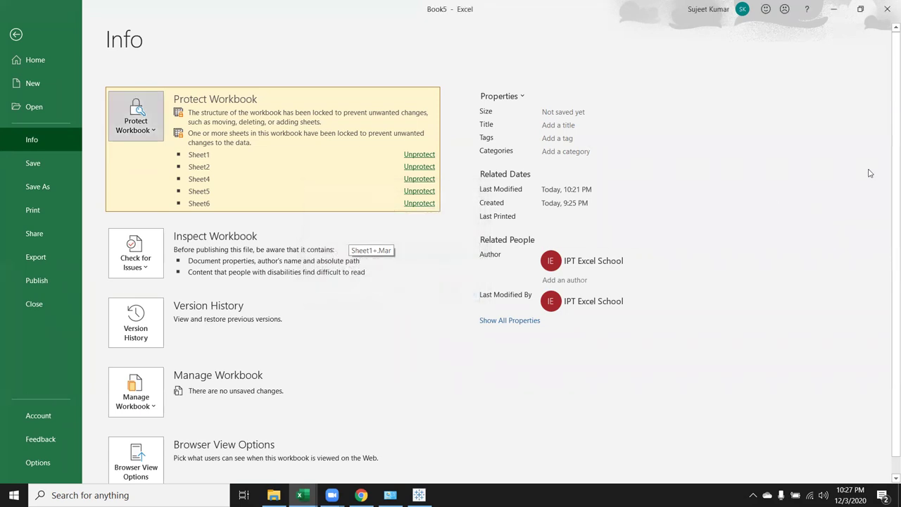
pyautogui.click(888, 8)
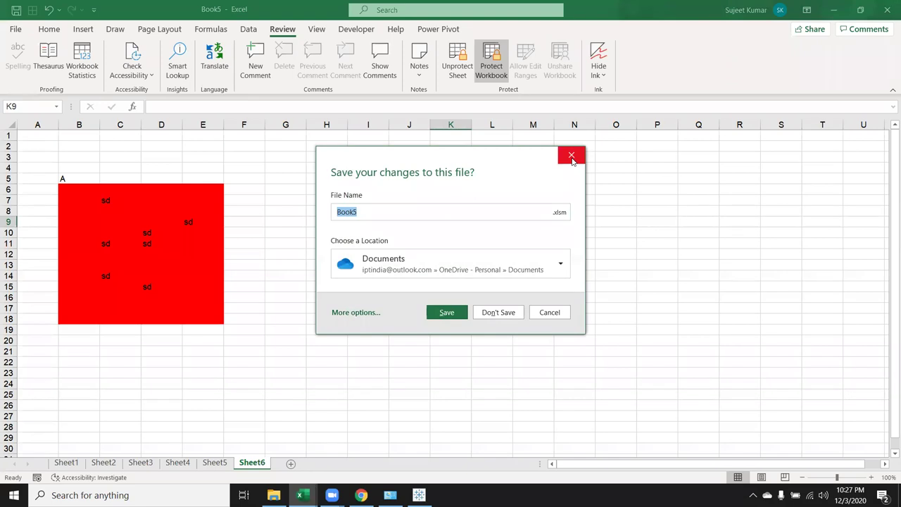
# Dismiss the save-changes prompt so the workbook stays open.
pyautogui.click(572, 156)
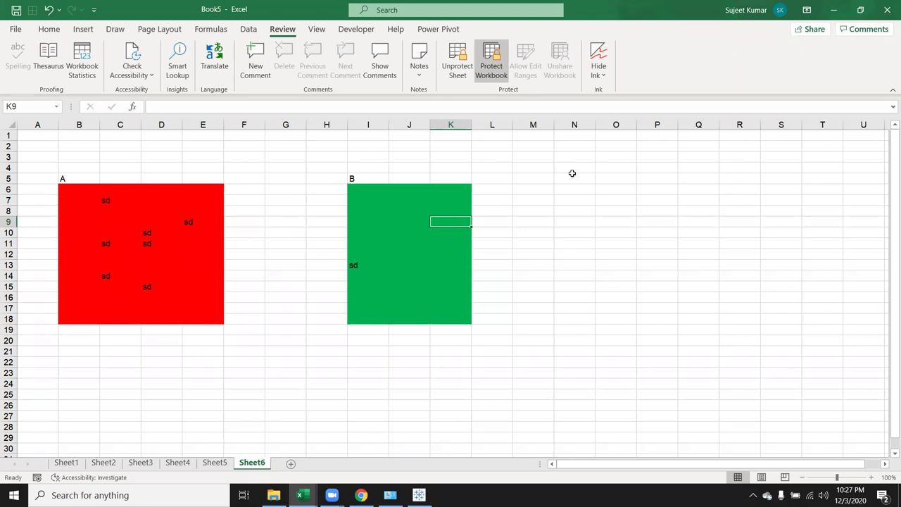
# Switch to Sheet2 and unprotect it.
pyautogui.click(112, 464)
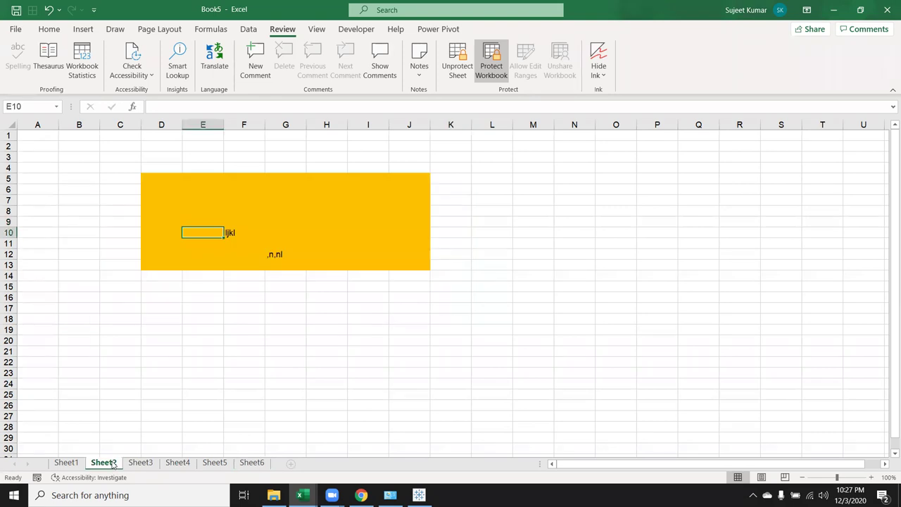
pyautogui.rightClick(113, 464)
pyautogui.click(151, 381)
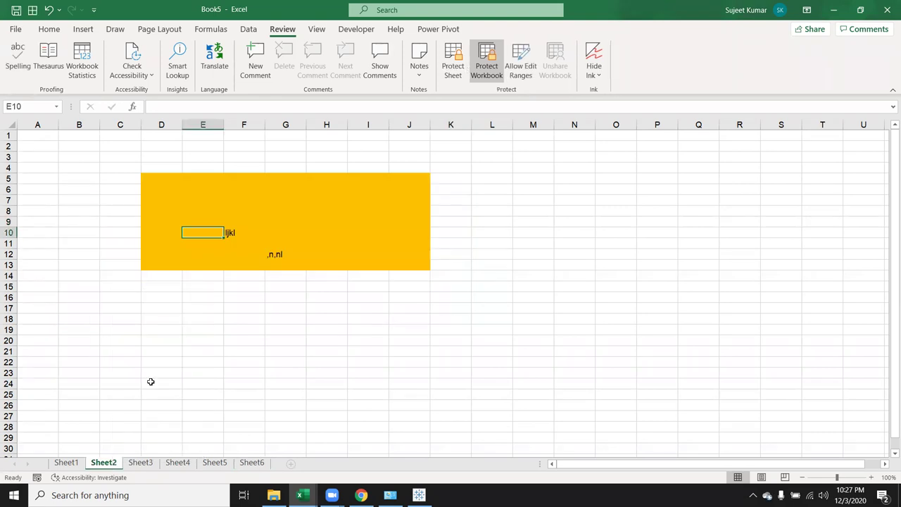
# Enter the formula =20+30 in D17 so it shows 50.
pyautogui.click(147, 306)
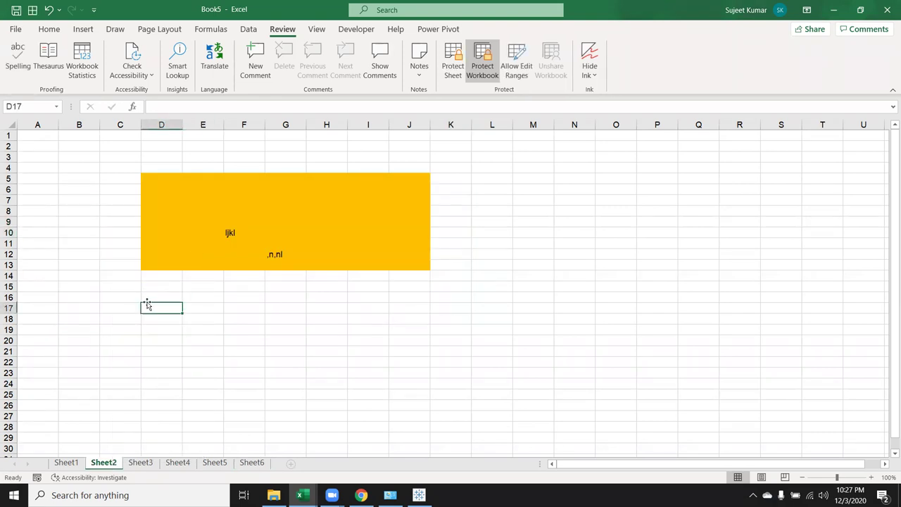
pyautogui.write('20+30')
pyautogui.click(149, 106)
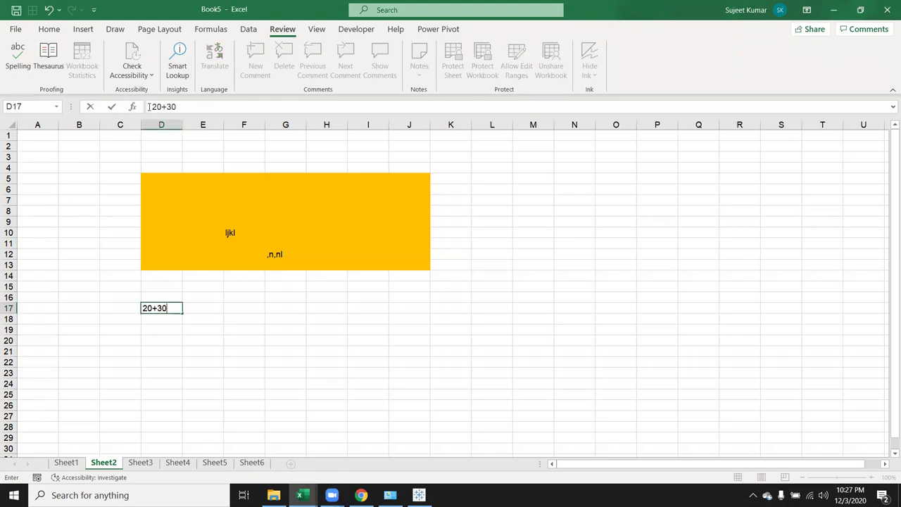
pyautogui.write('=')
pyautogui.press('Return')
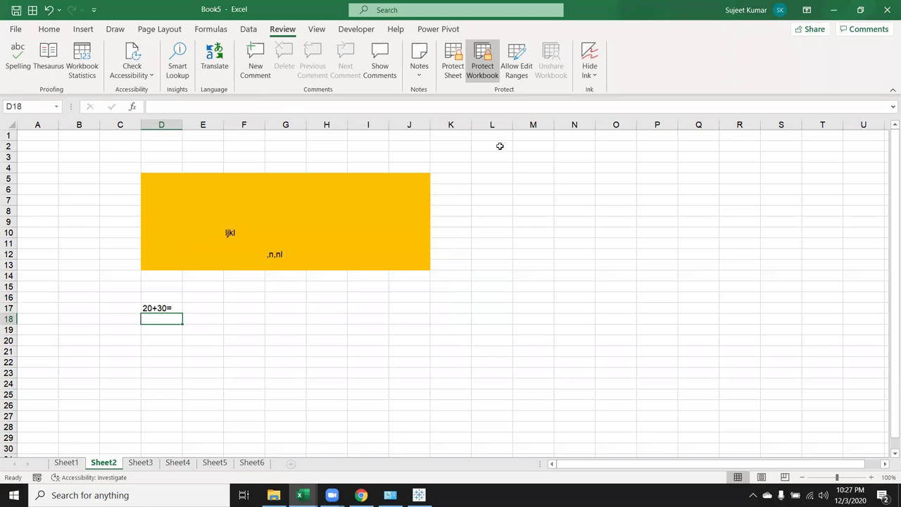
pyautogui.click(165, 310)
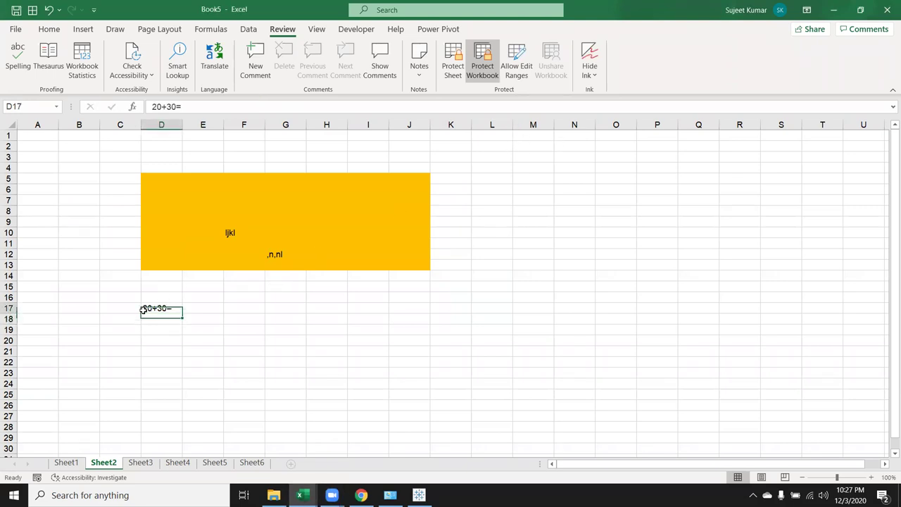
pyautogui.doubleClick(178, 310)
pyautogui.press('BackSpace')
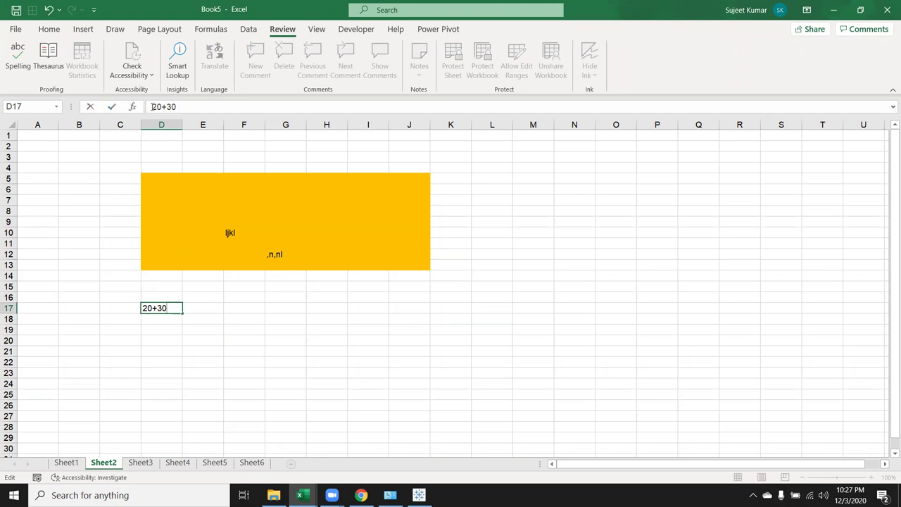
pyautogui.write('=')
pyautogui.press('Return')
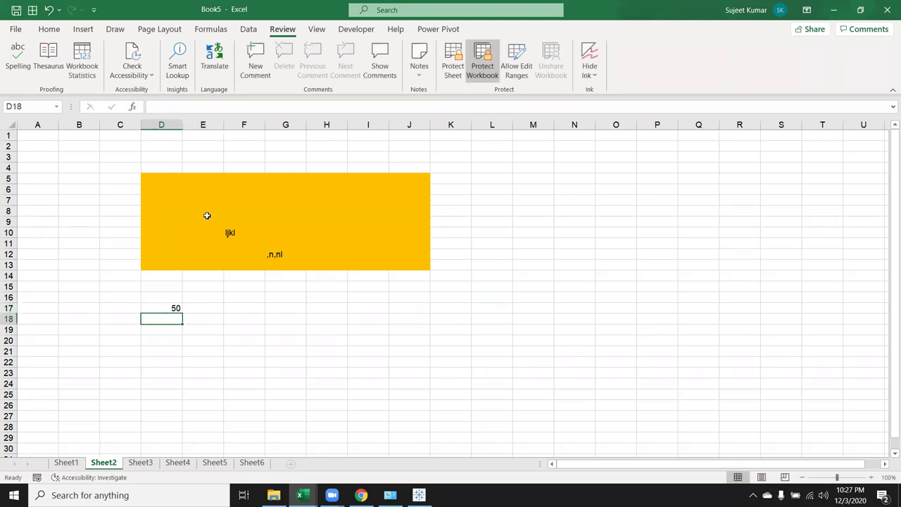
# Set D17's cell protection to Hidden.
pyautogui.click(166, 310)
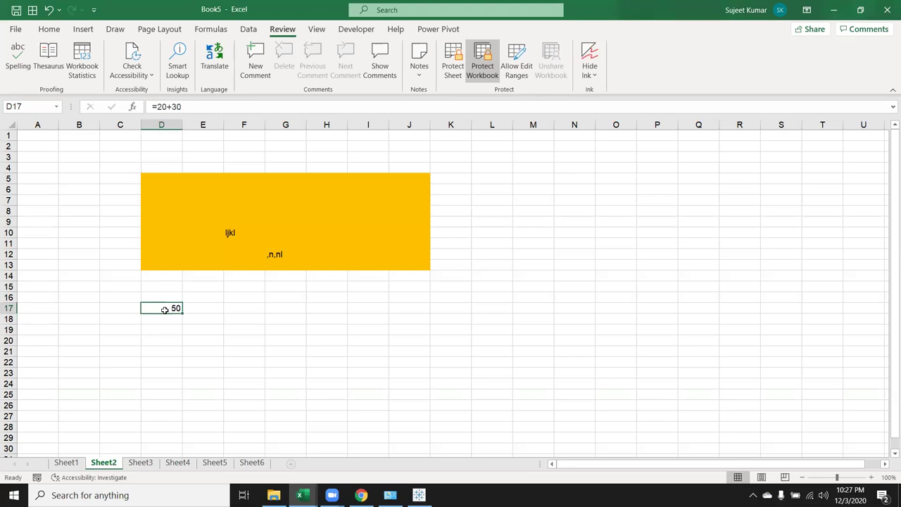
pyautogui.rightClick(167, 309)
pyautogui.click(191, 424)
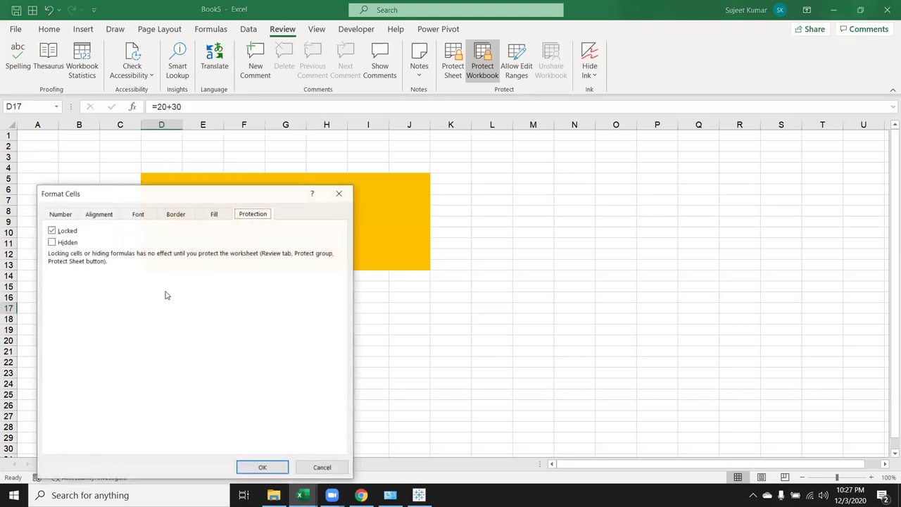
pyautogui.moveTo(123, 198); pyautogui.dragTo(495, 190)
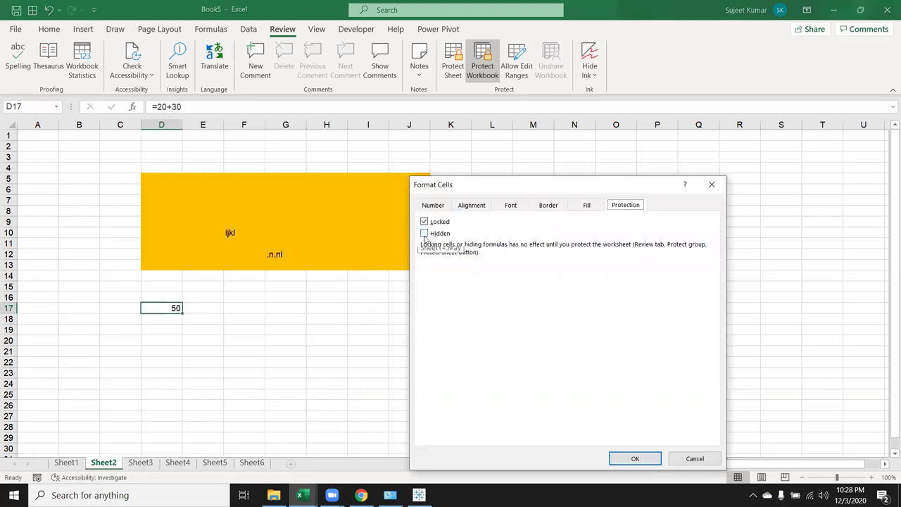
pyautogui.click(425, 235)
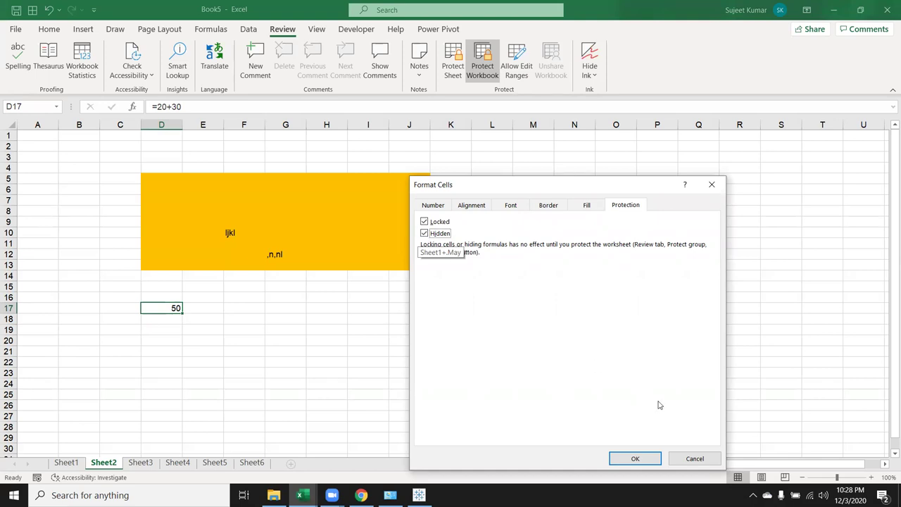
pyautogui.click(636, 458)
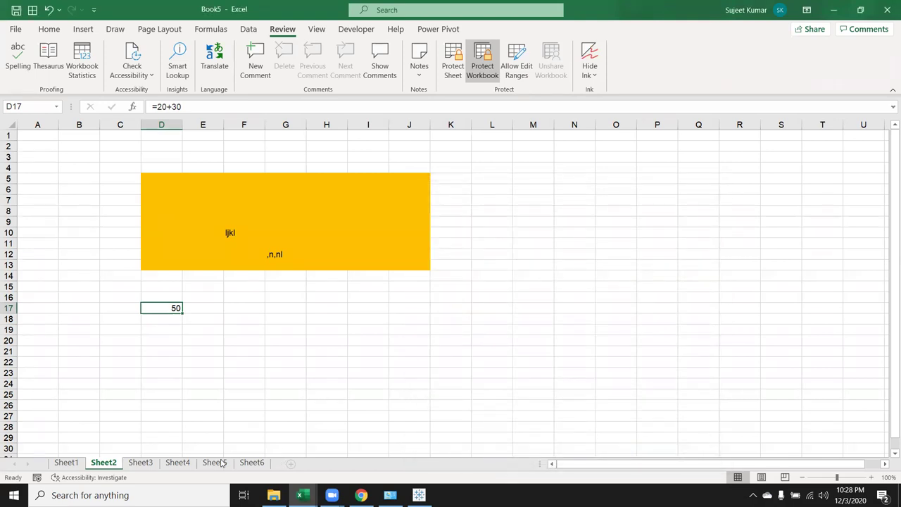
# Protect Sheet2 again and check that D17's formula is hidden.
pyautogui.rightClick(114, 462)
pyautogui.click(181, 383)
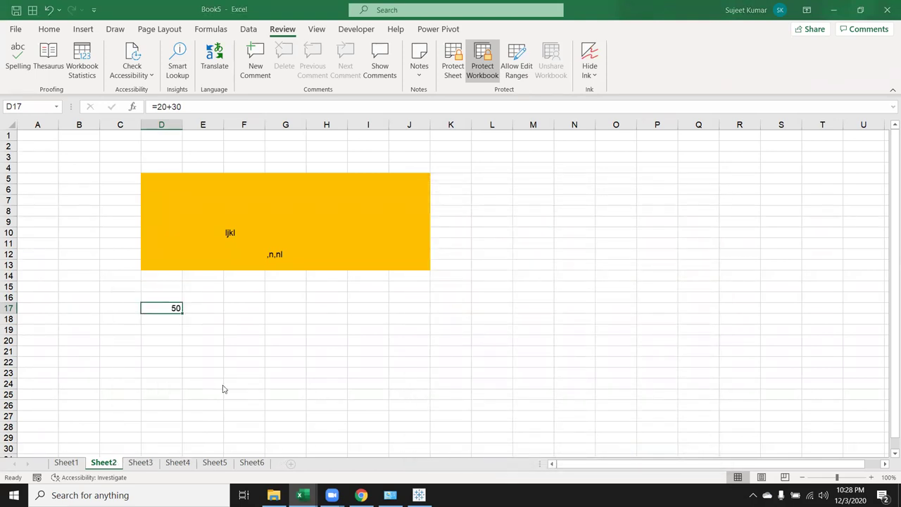
pyautogui.click(170, 454)
pyautogui.click(310, 383)
pyautogui.click(175, 308)
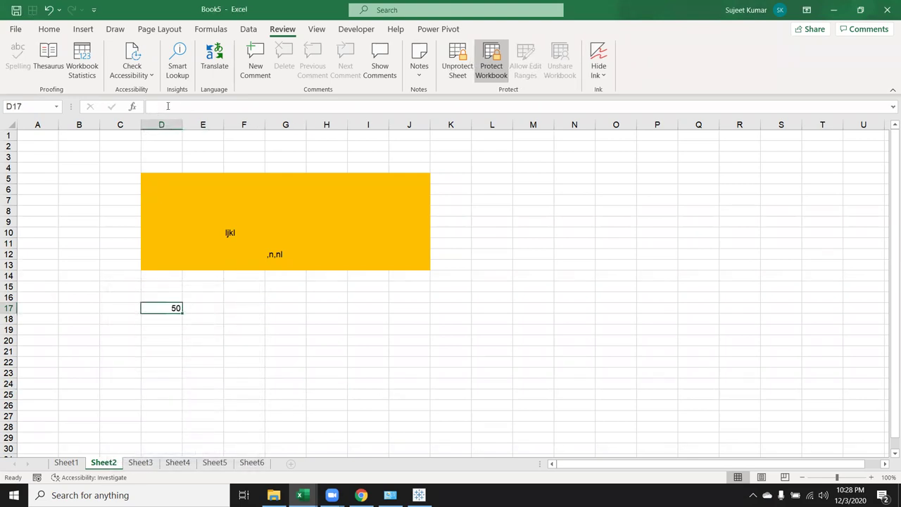
pyautogui.click(228, 233)
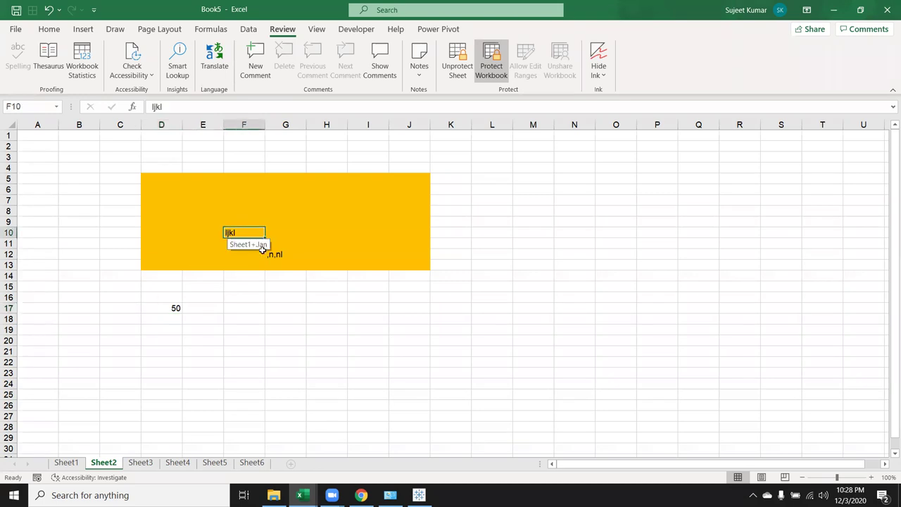
pyautogui.click(271, 254)
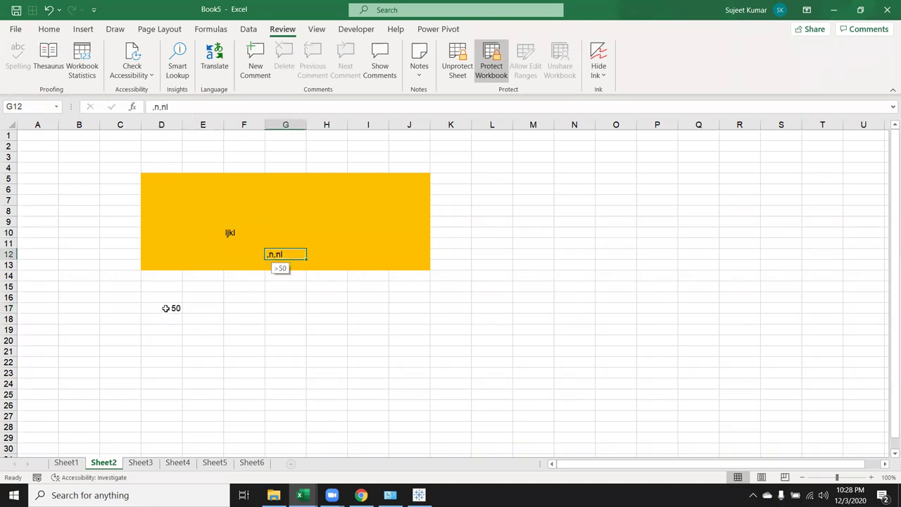
pyautogui.click(162, 307)
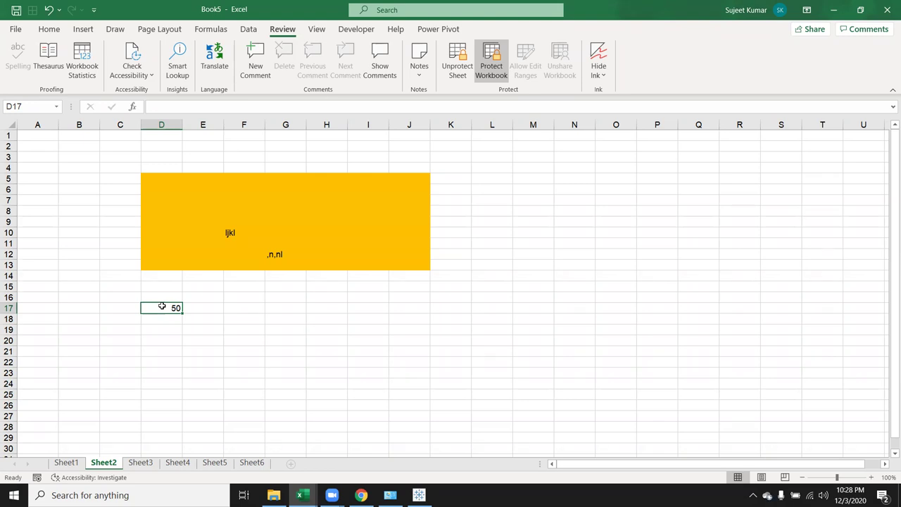
# Minimise Excel with Windows+D to reveal the desktop wallpaper.
pyautogui.press('super+d')
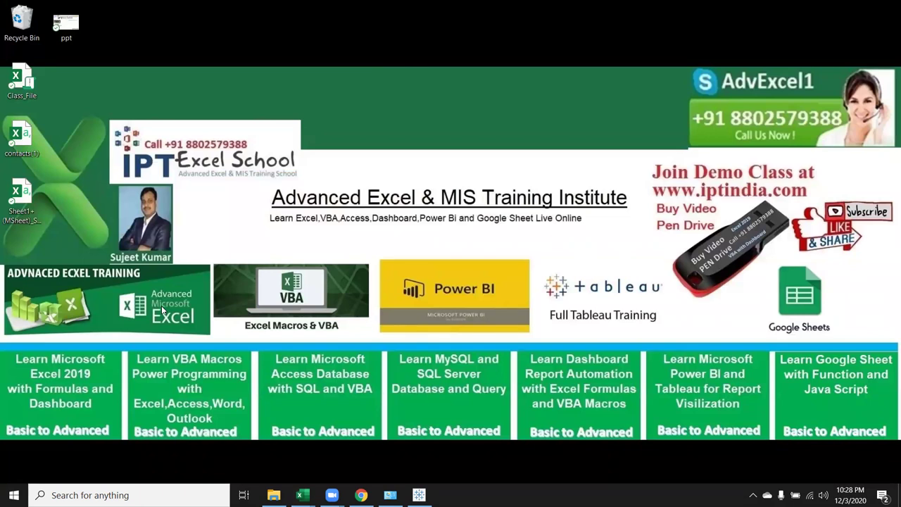